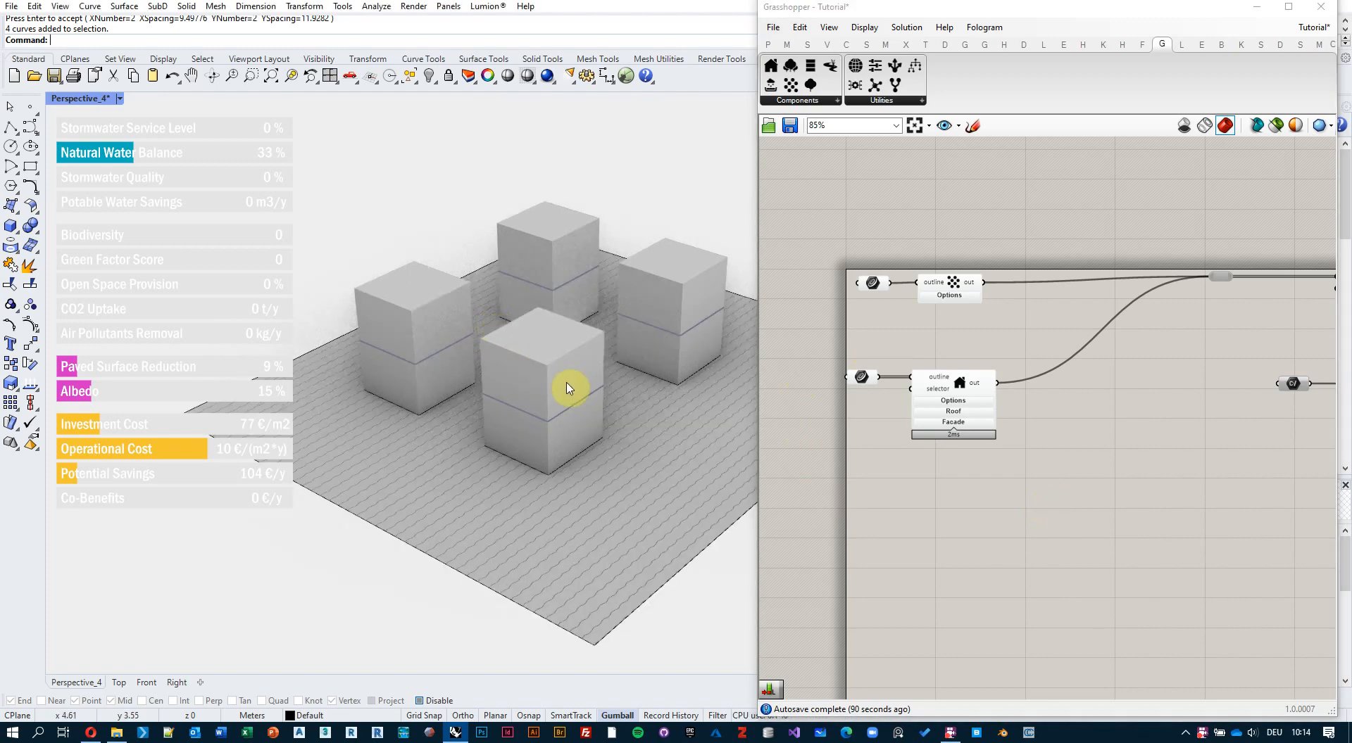
Set the number of levels to 3 in the Building component's options and collapse them
{"action": "scroll", "coordinate": [564, 383], "scroll_direction": "up", "scroll_amount": 3}
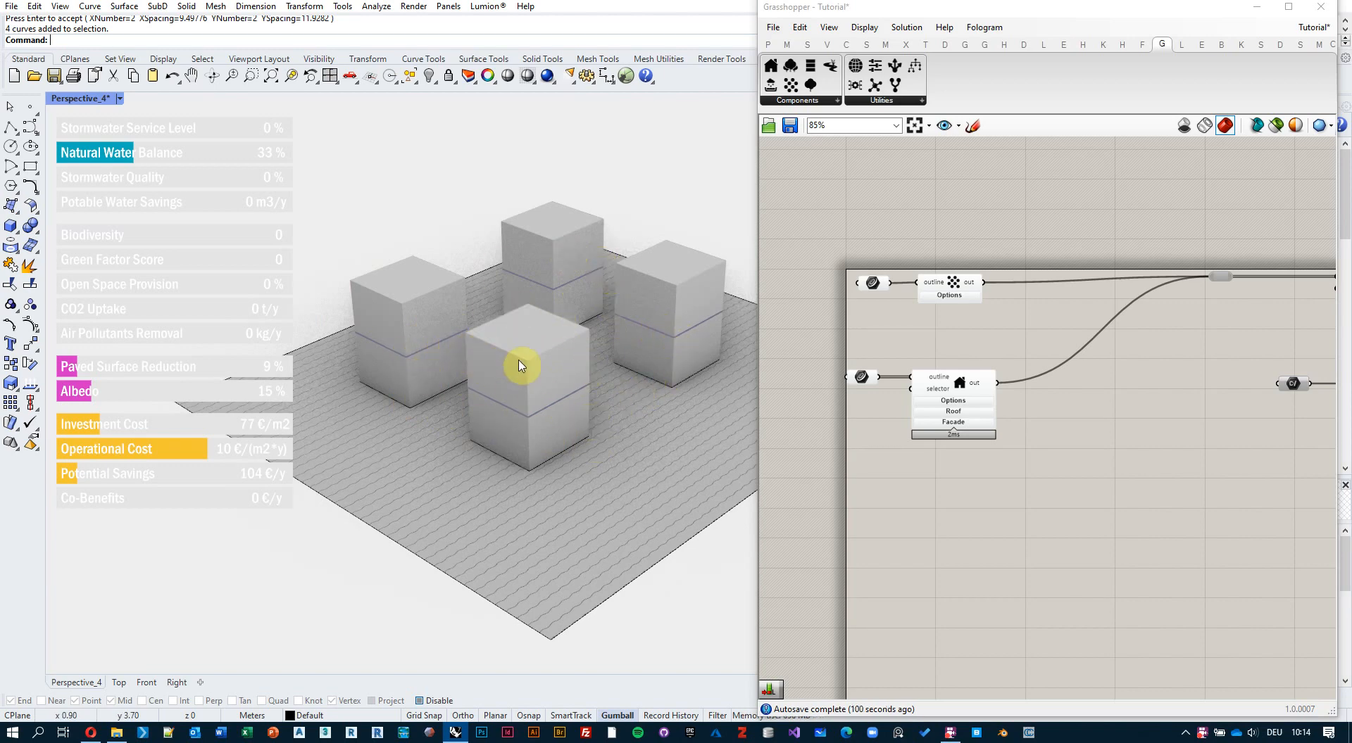
{"action": "scroll", "coordinate": [939, 371], "scroll_direction": "up", "scroll_amount": 2}
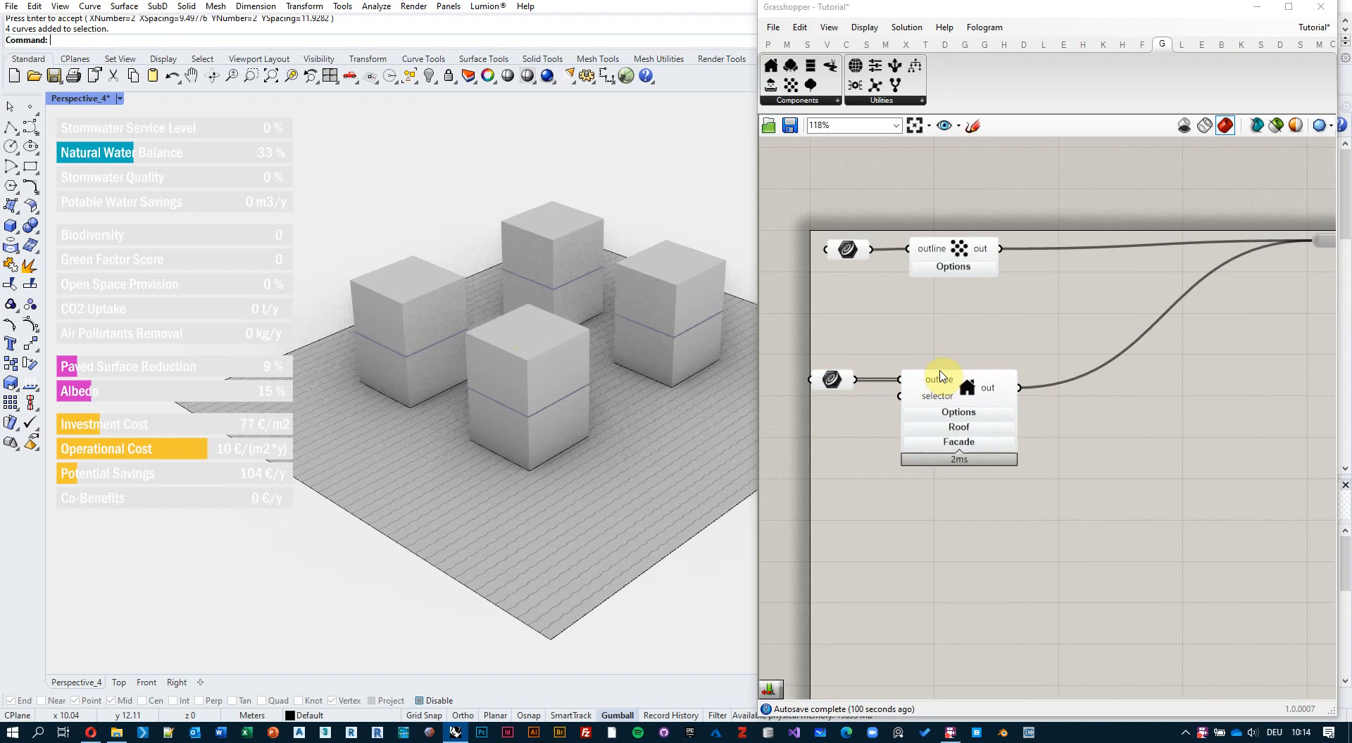
{"action": "left_click", "coordinate": [832, 383]}
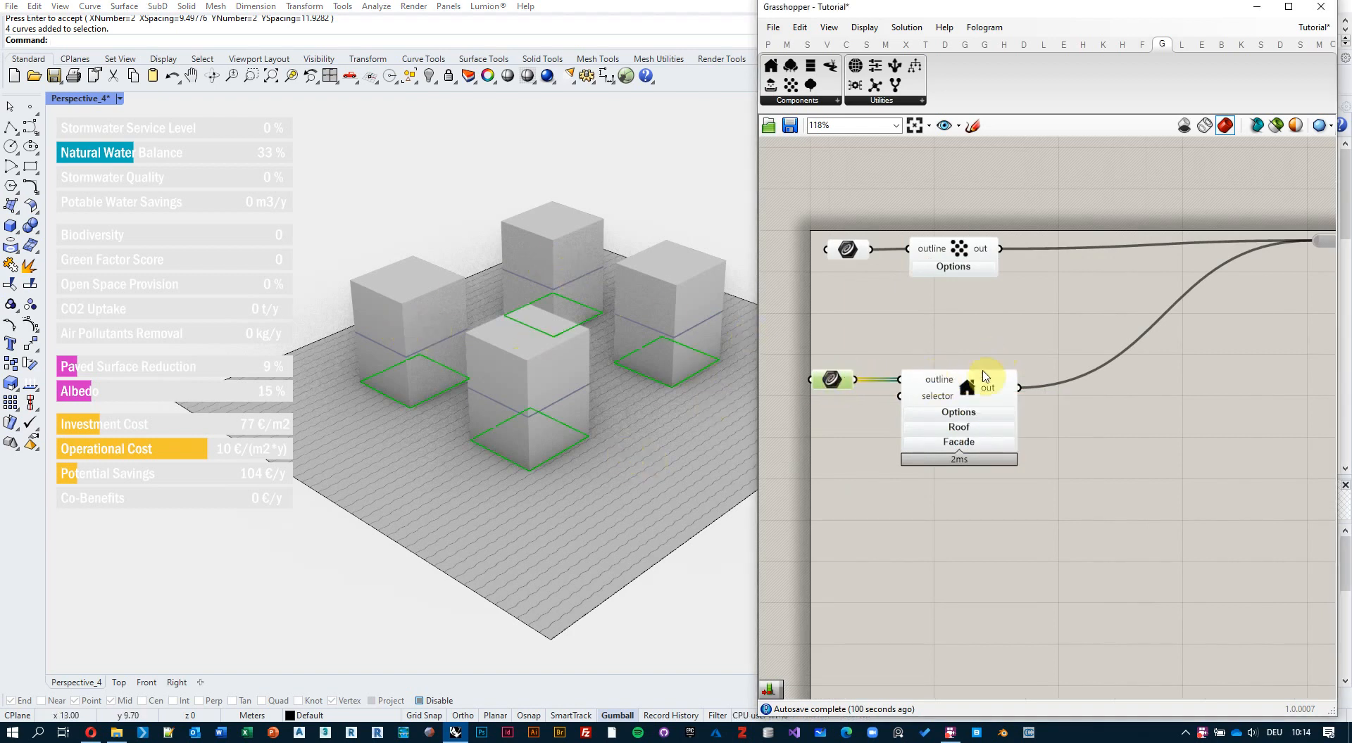
{"action": "left_click", "coordinate": [959, 413]}
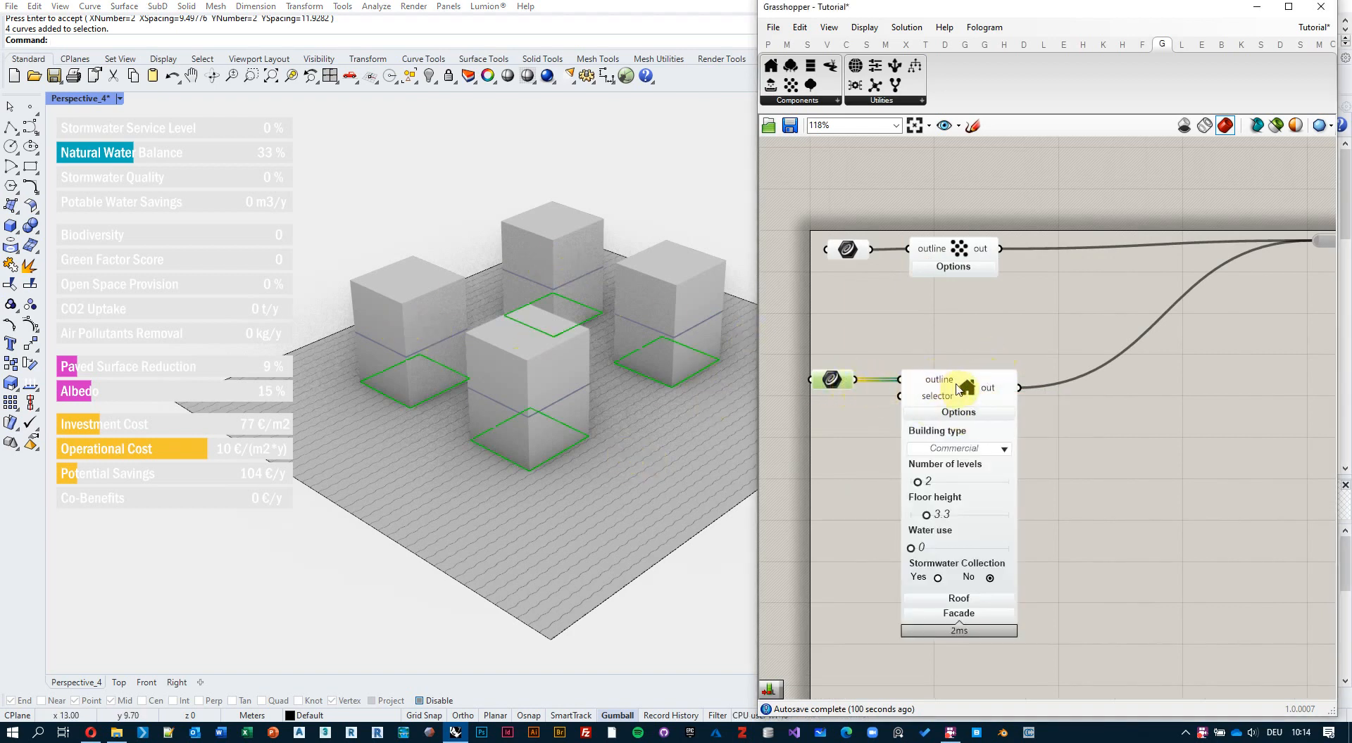
{"action": "left_click", "coordinate": [966, 355]}
{"action": "right_click_drag", "start_coordinate": [1050, 456], "coordinate": [1070, 423]}
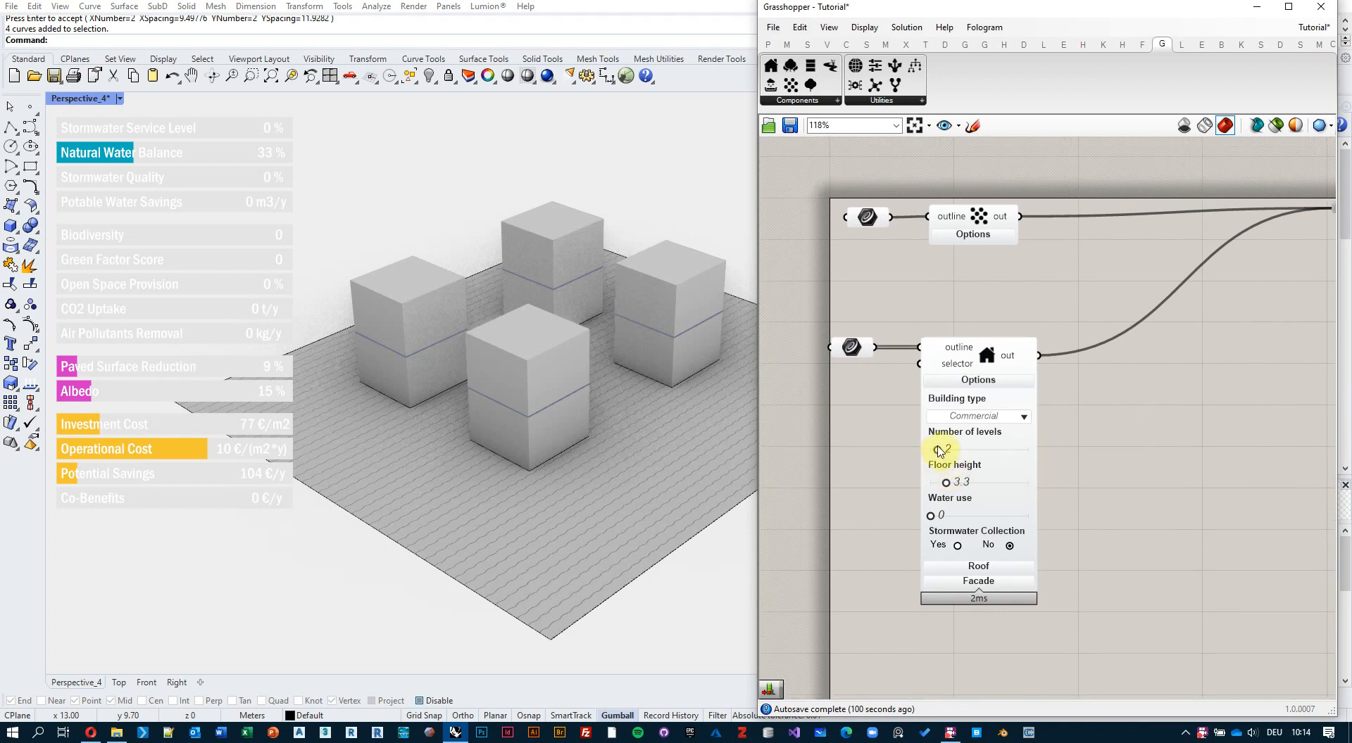
{"action": "left_click_drag", "start_coordinate": [1000, 451], "coordinate": [951, 461]}
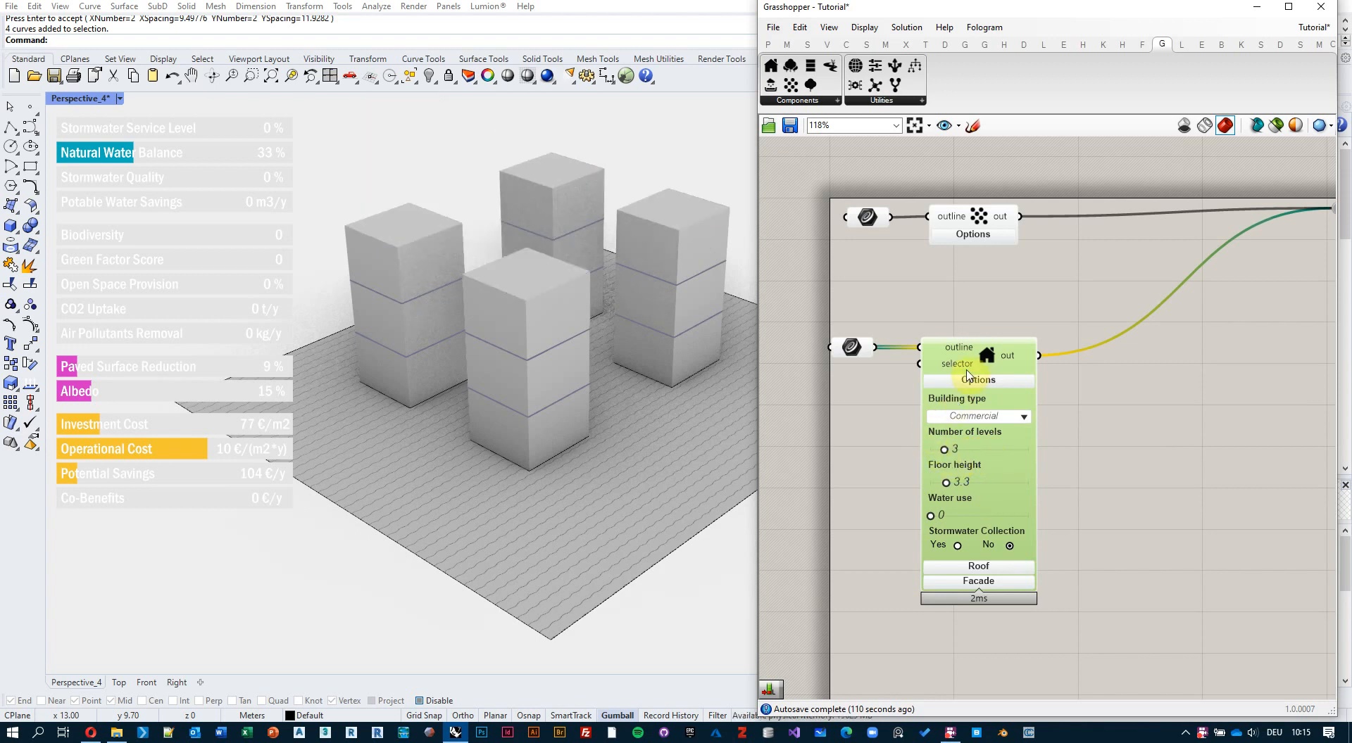
{"action": "left_click", "coordinate": [972, 380]}
Make three copies of the Curve and Building component pair, stacked below the original on the canvas
{"action": "right_click_drag", "start_coordinate": [916, 314], "coordinate": [975, 296]}
{"action": "left_click_drag", "start_coordinate": [1084, 281], "coordinate": [820, 552]}
{"action": "left_click_drag", "start_coordinate": [1047, 342], "coordinate": [1062, 473], "text": "alt"}
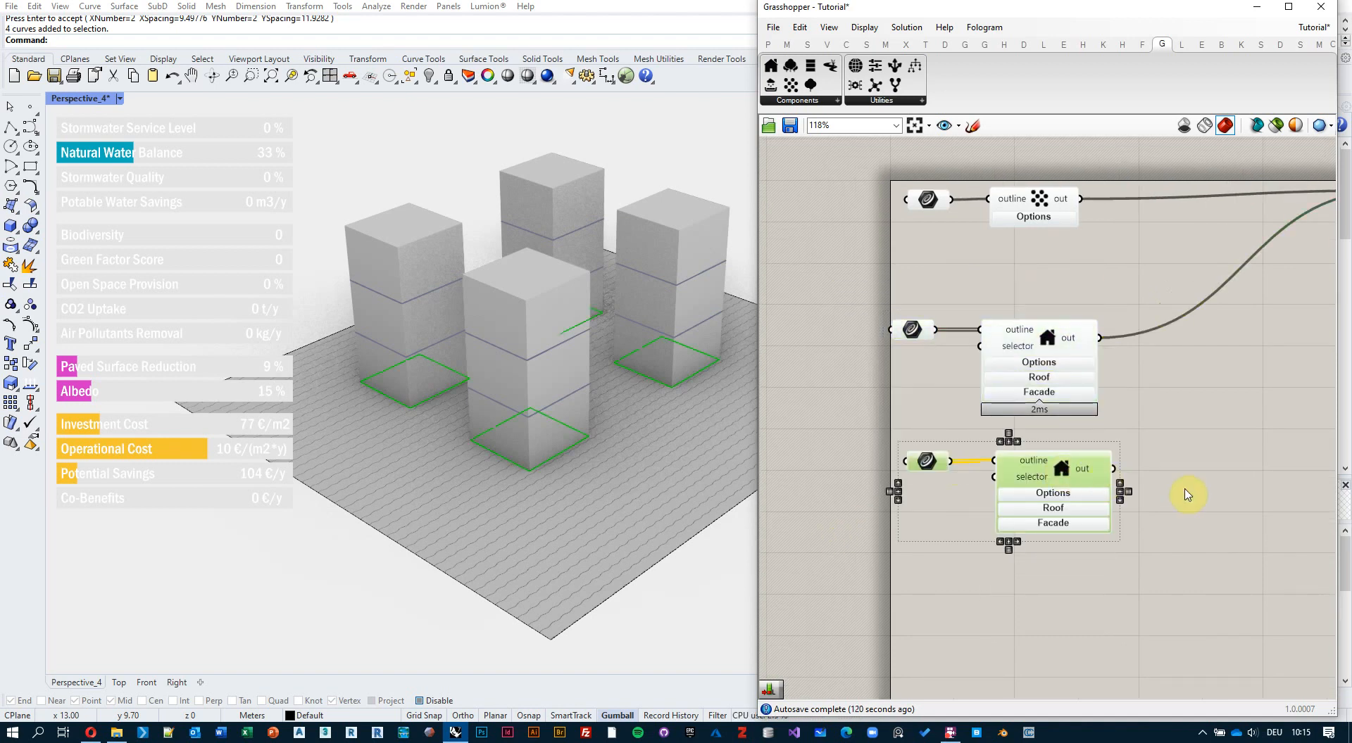
{"action": "right_click_drag", "start_coordinate": [1186, 491], "coordinate": [1156, 392]}
{"action": "left_click_drag", "start_coordinate": [1053, 376], "coordinate": [1025, 546]}
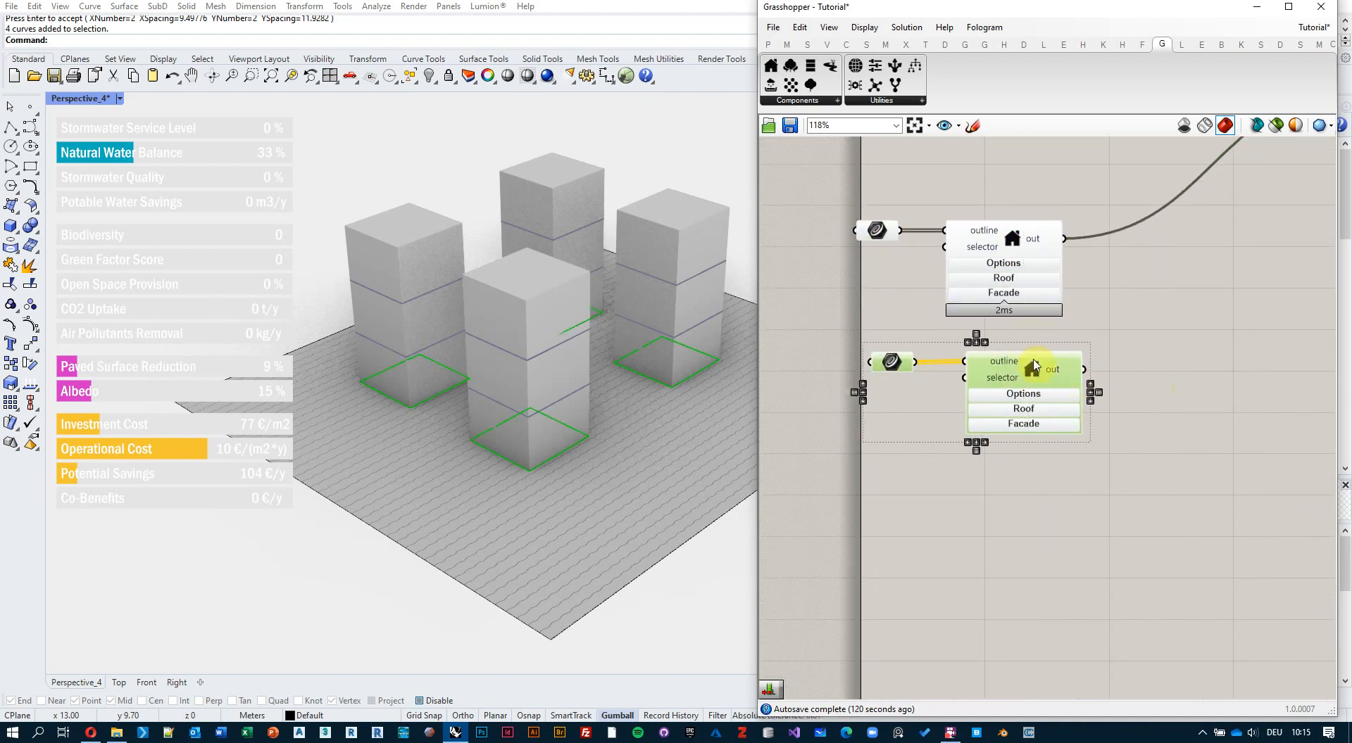
{"action": "left_click_drag", "start_coordinate": [1033, 365], "coordinate": [1040, 519], "text": "alt"}
{"action": "right_click_drag", "start_coordinate": [1040, 519], "coordinate": [1040, 446]}
{"action": "left_click_drag", "start_coordinate": [1040, 446], "coordinate": [1030, 587], "text": "alt"}
{"action": "left_click", "coordinate": [1125, 400]}
Reference only the leftmost footprint curve of the model in the original building's Curve parameter
{"action": "right_click", "coordinate": [873, 156]}
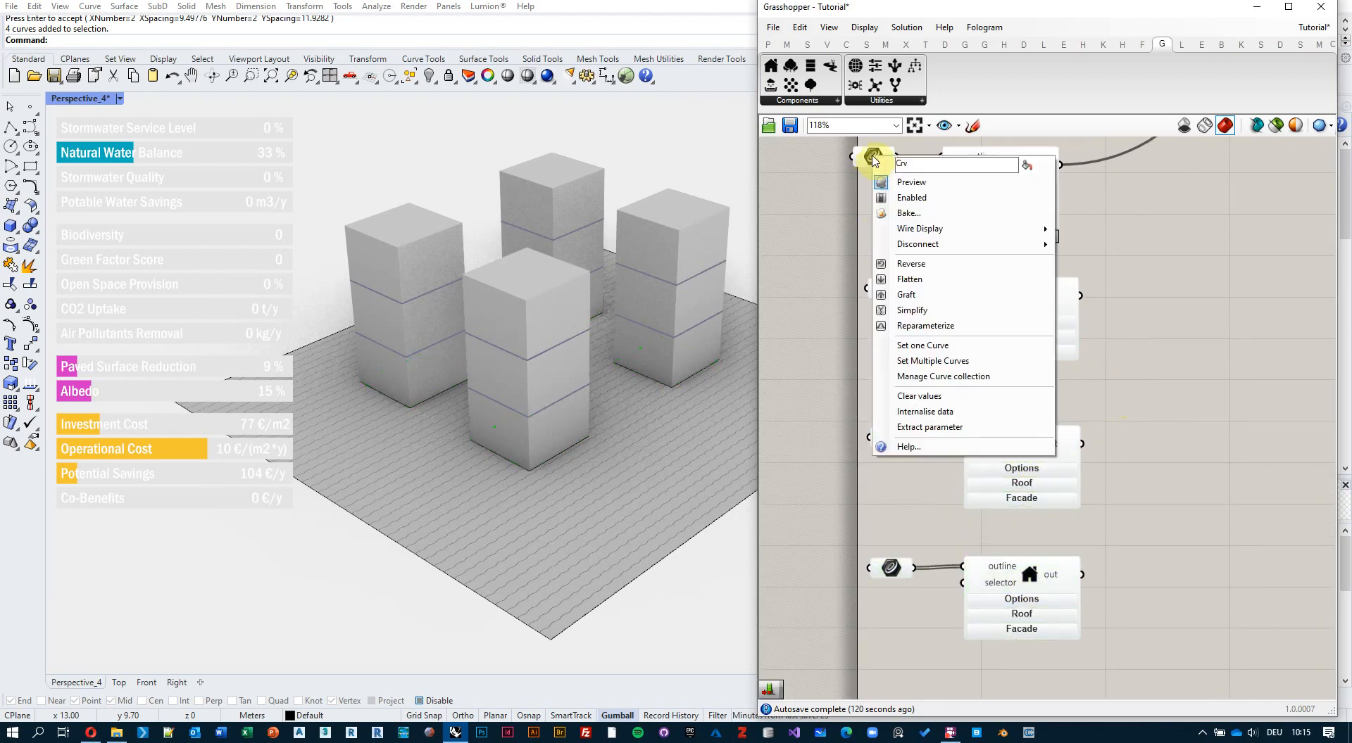
{"action": "left_click", "coordinate": [926, 344]}
{"action": "left_click", "coordinate": [462, 407]}
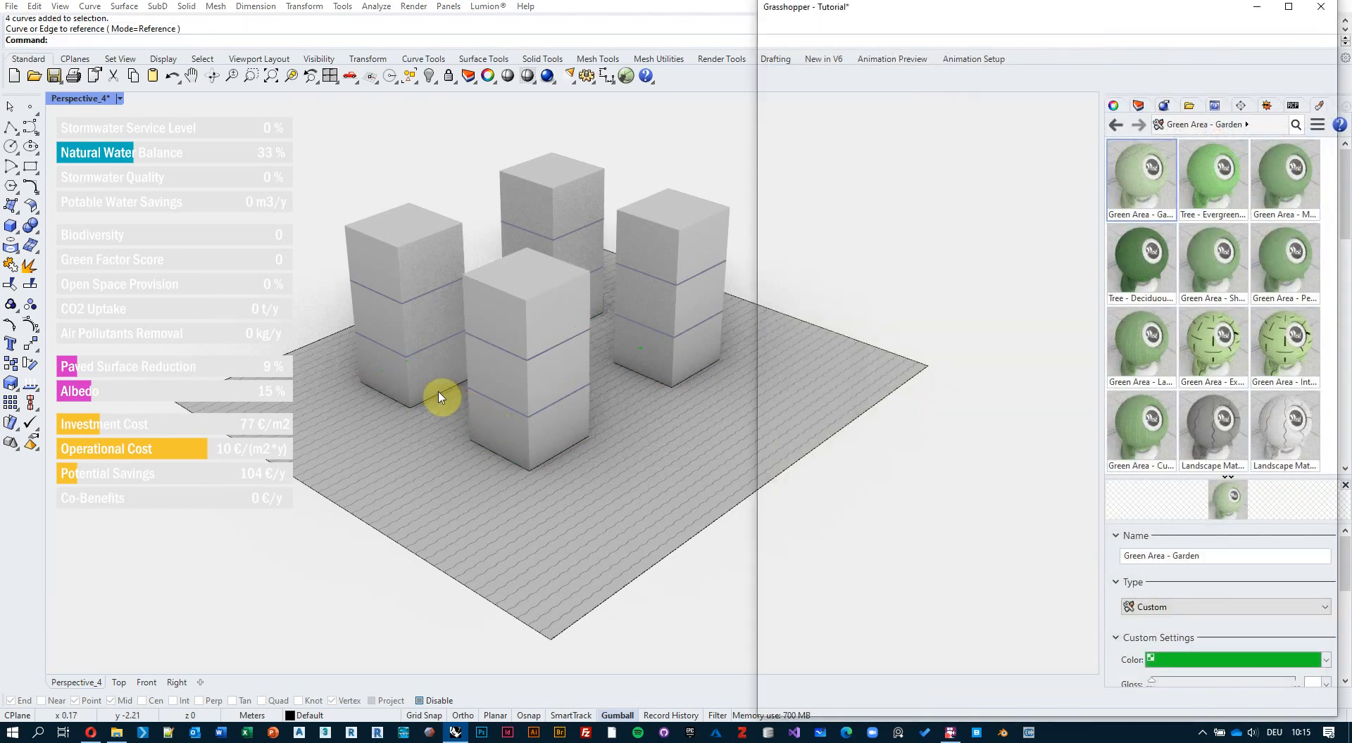
Assign the rear, front and right footprint curves, one each, to the three copied Curve parameters
{"action": "right_click", "coordinate": [888, 287]}
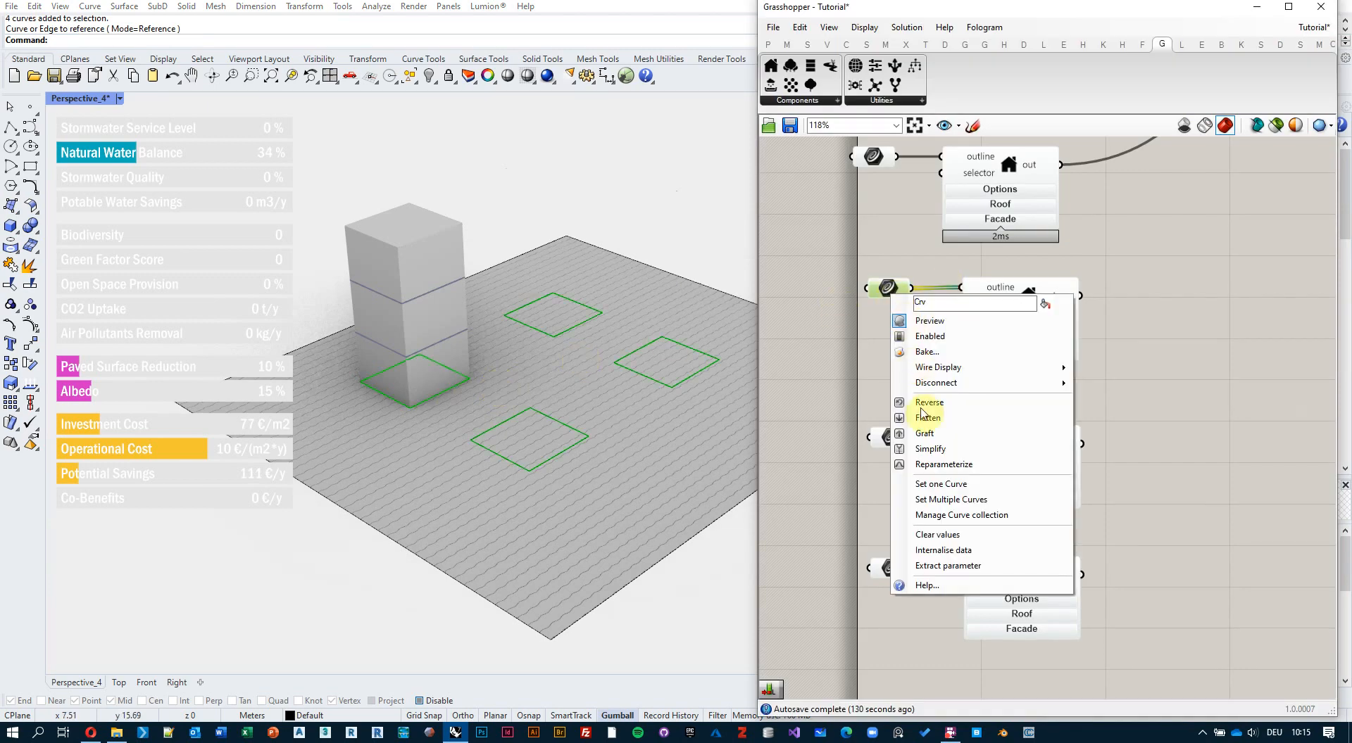
{"action": "left_click", "coordinate": [940, 484]}
{"action": "left_click", "coordinate": [594, 331]}
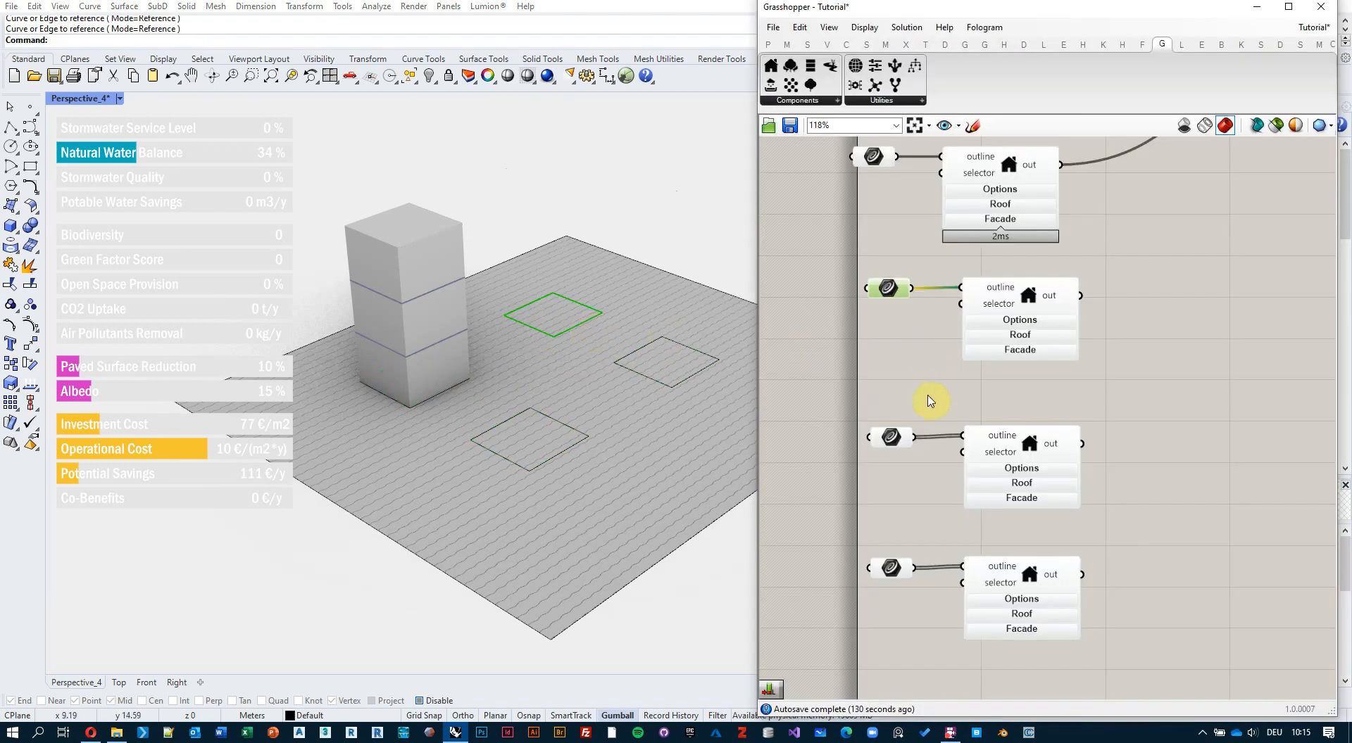
{"action": "right_click", "coordinate": [890, 437]}
{"action": "left_click", "coordinate": [934, 611]}
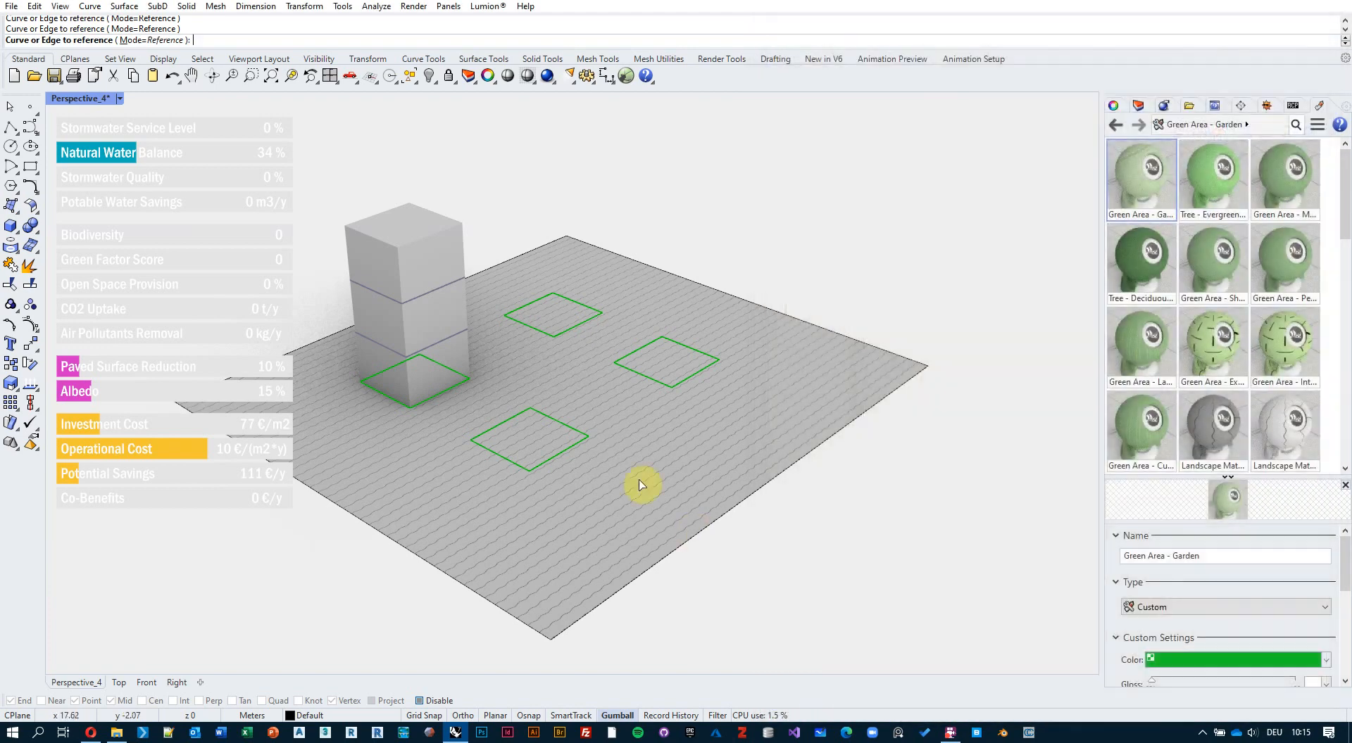
{"action": "left_click", "coordinate": [573, 450]}
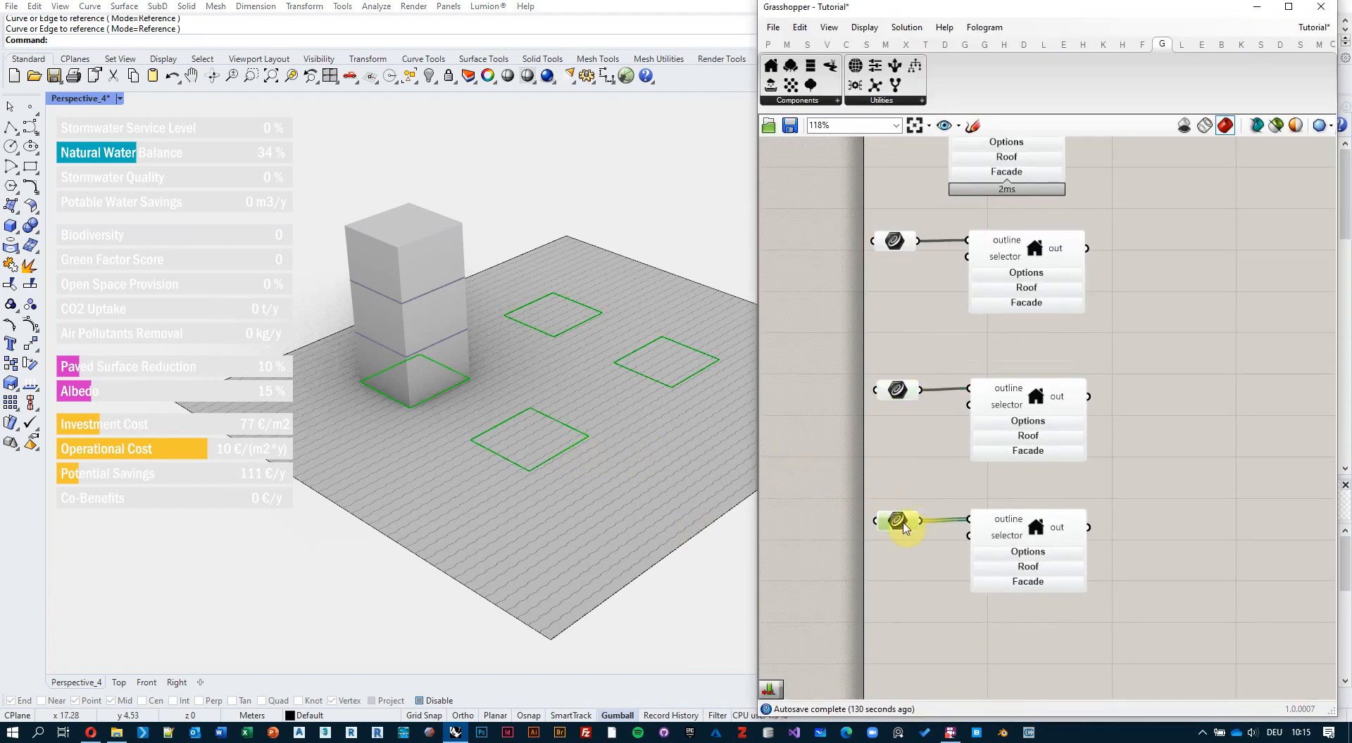
{"action": "right_click", "coordinate": [914, 521]}
{"action": "left_click", "coordinate": [947, 606]}
{"action": "left_click", "coordinate": [711, 365]}
{"action": "left_click", "coordinate": [1004, 302]}
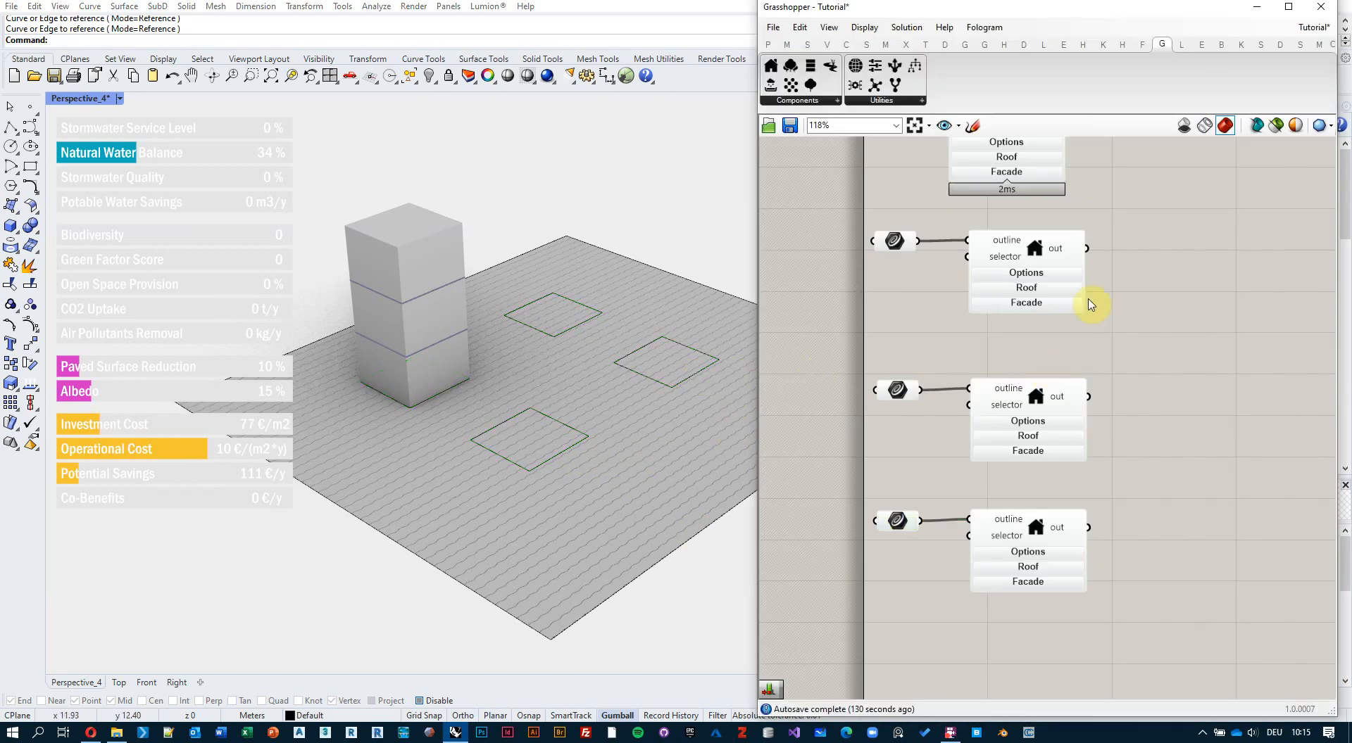
Connect the outputs of the three copied Building components to the relay feeding the scenario selector
{"action": "scroll", "coordinate": [960, 368], "scroll_direction": "down", "scroll_amount": 3}
{"action": "left_click_drag", "start_coordinate": [901, 363], "coordinate": [1079, 190]}
{"action": "left_click_drag", "start_coordinate": [902, 452], "coordinate": [1081, 190]}
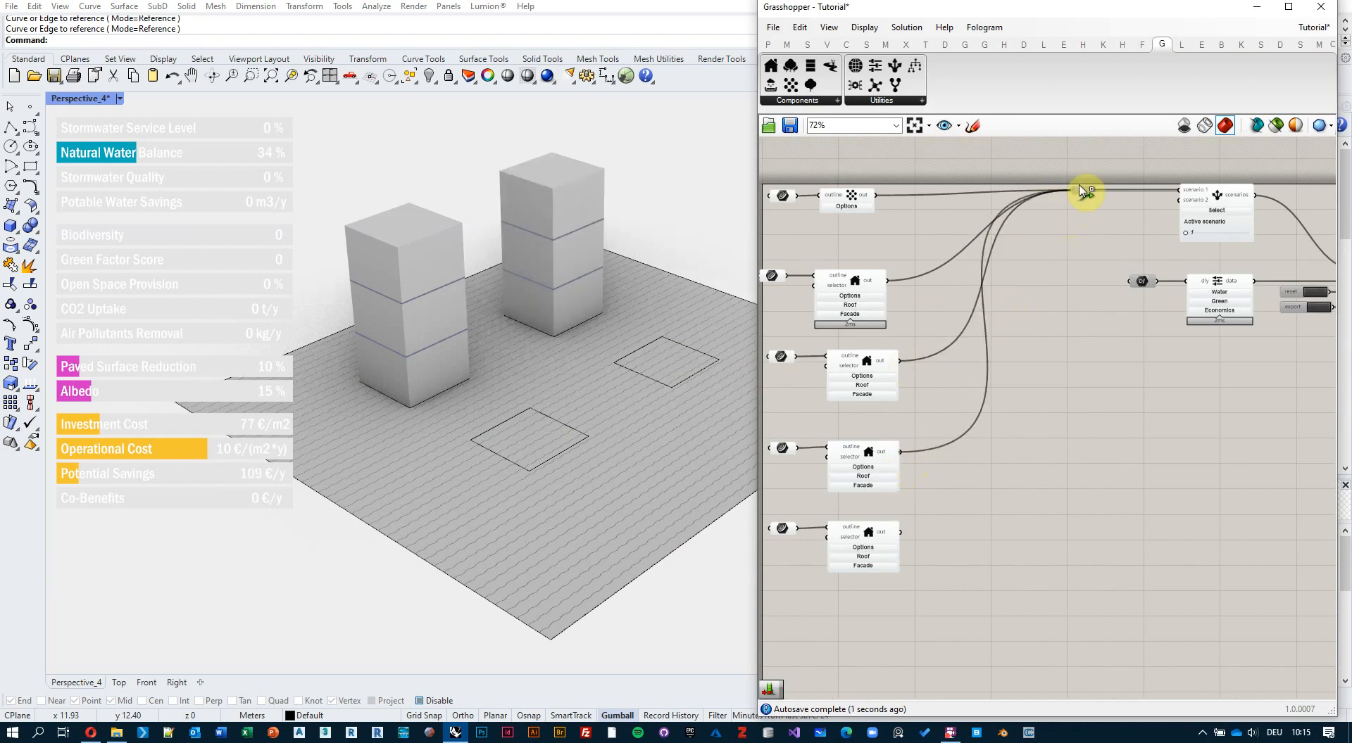
{"action": "left_click_drag", "start_coordinate": [898, 534], "coordinate": [1081, 191]}
Move the first copied Building component aside and set its number of levels to 6
{"action": "right_click_drag", "start_coordinate": [815, 300], "coordinate": [952, 271]}
{"action": "scroll", "coordinate": [952, 270], "scroll_direction": "up", "scroll_amount": 2}
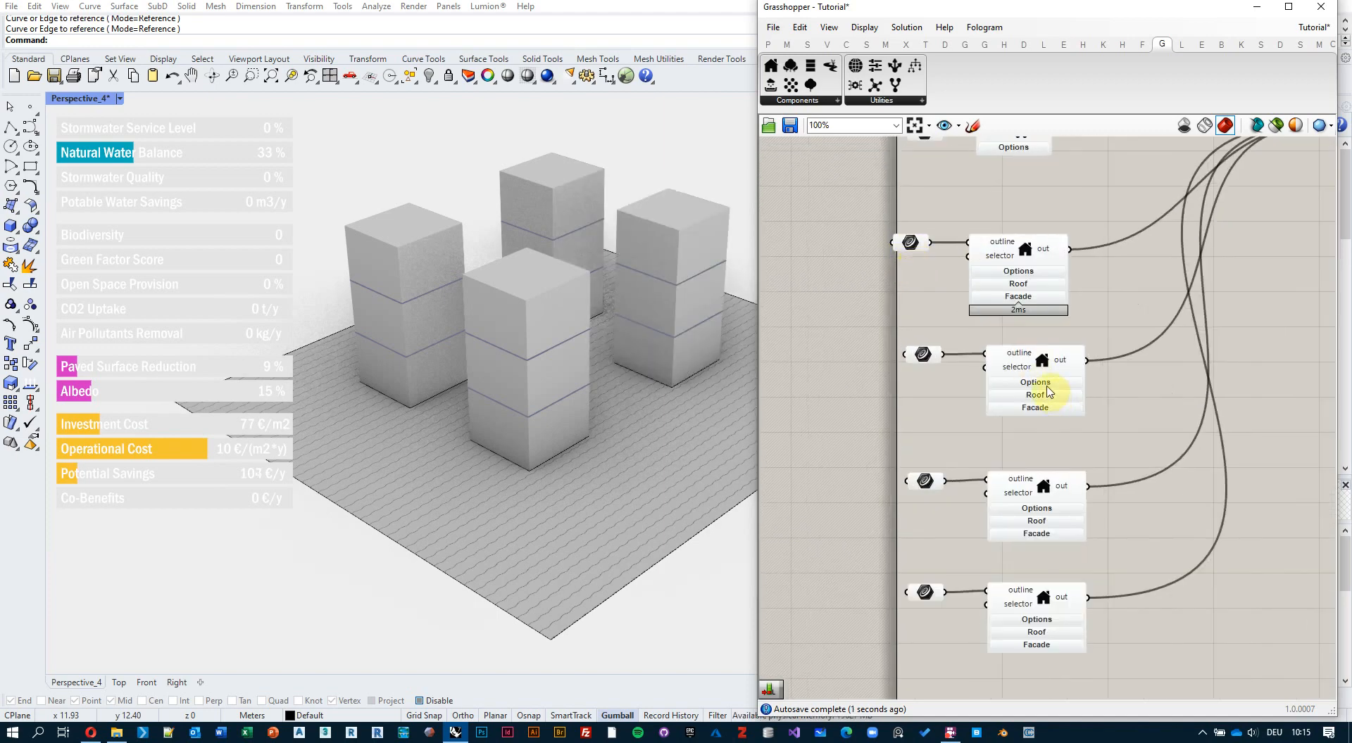
{"action": "left_click_drag", "start_coordinate": [1039, 366], "coordinate": [1131, 361]}
{"action": "left_click", "coordinate": [1126, 375]}
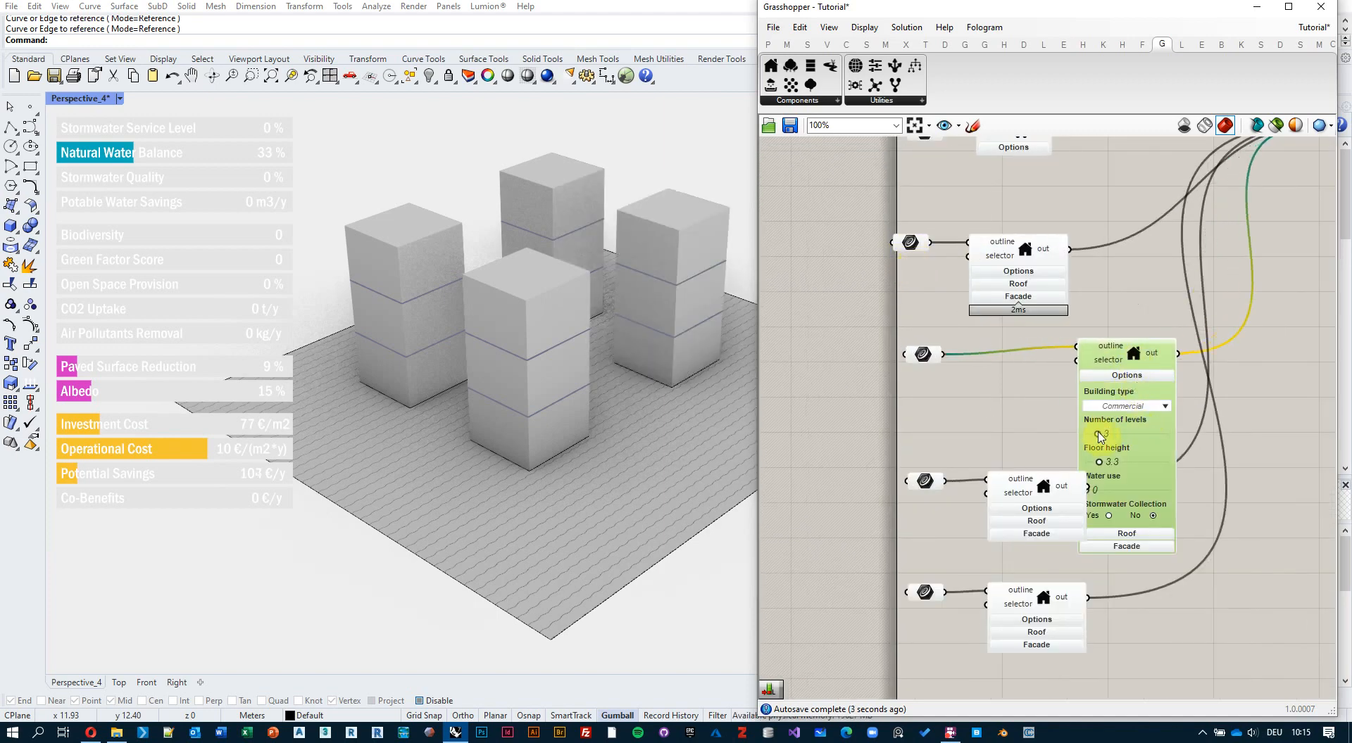
{"action": "left_click_drag", "start_coordinate": [1099, 435], "coordinate": [1127, 438]}
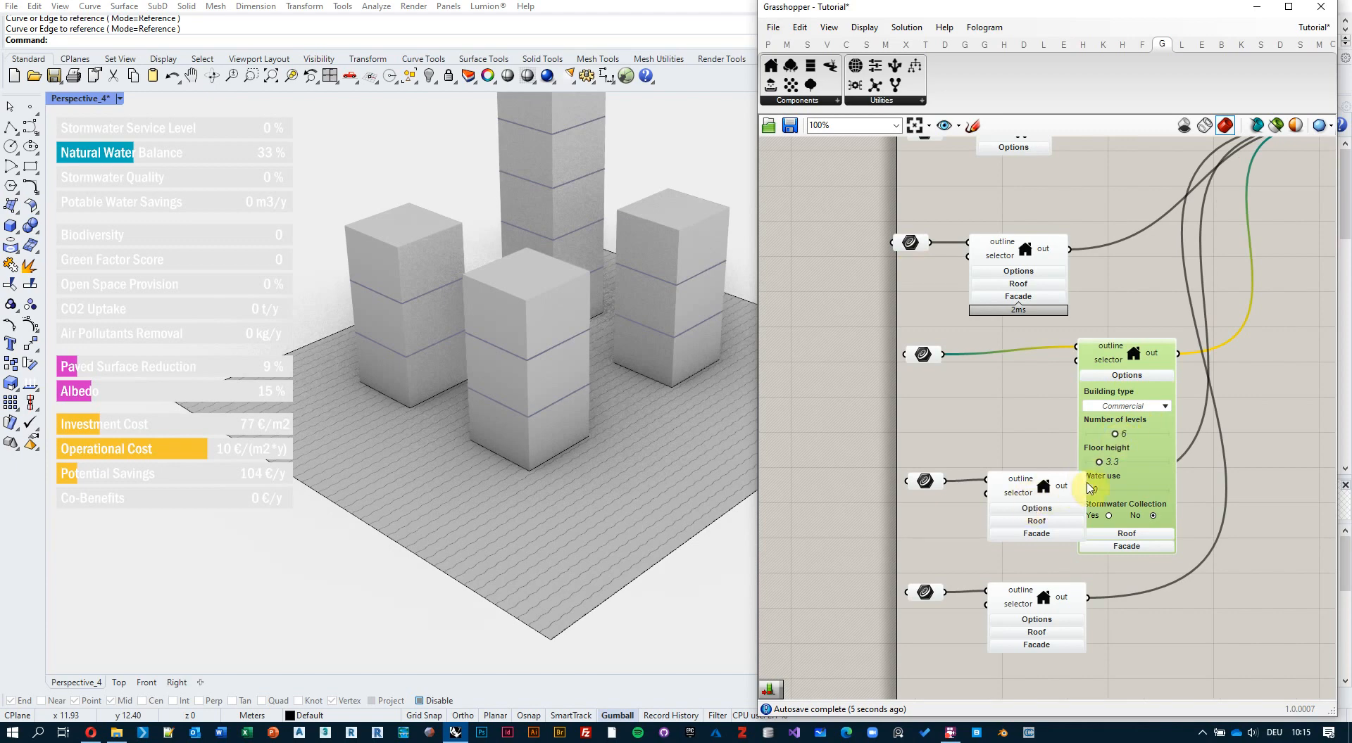
Set the first copied building's roof type to Green Extensive, view it in the model and collapse the component's Options section
{"action": "right_click_drag", "start_coordinate": [1162, 528], "coordinate": [1202, 471]}
{"action": "left_click", "coordinate": [1195, 479]}
{"action": "left_click", "coordinate": [1184, 512]}
{"action": "left_click", "coordinate": [1185, 523]}
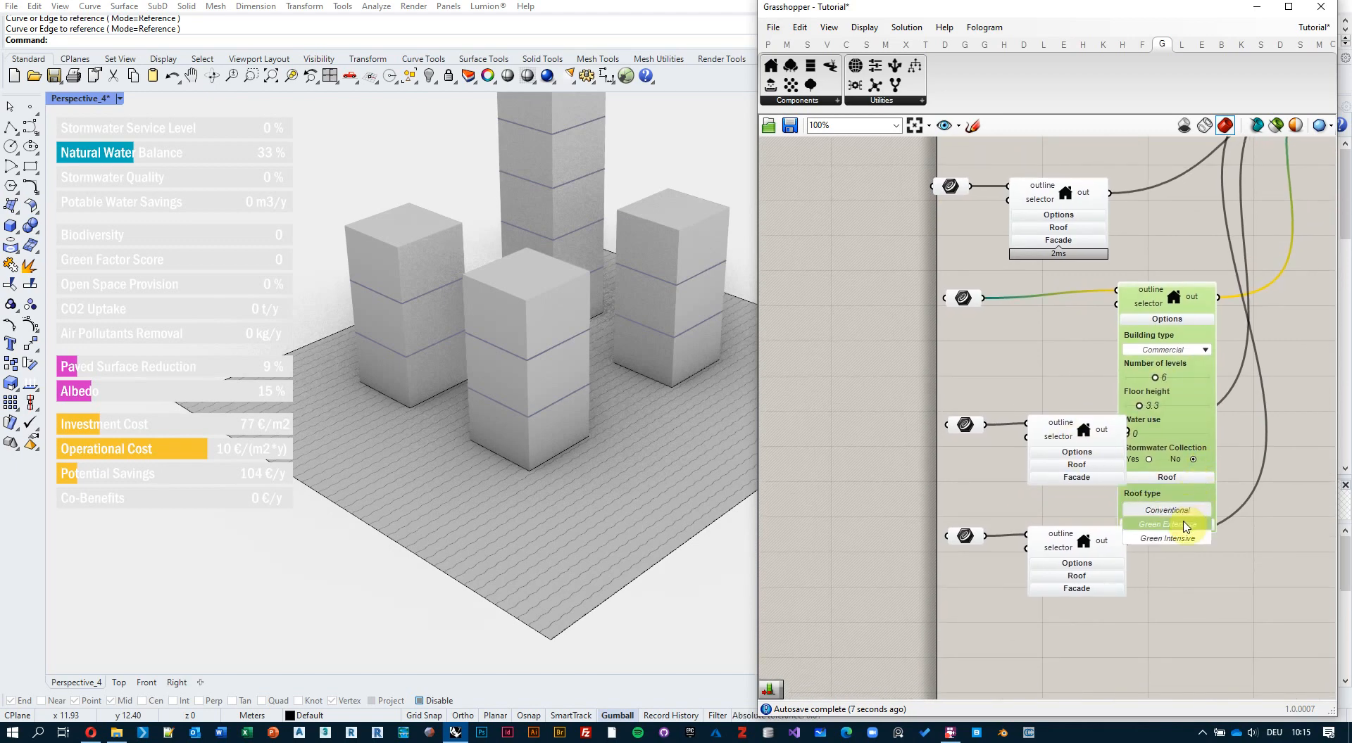
{"action": "right_click_drag", "start_coordinate": [570, 230], "coordinate": [561, 363], "text": "shift"}
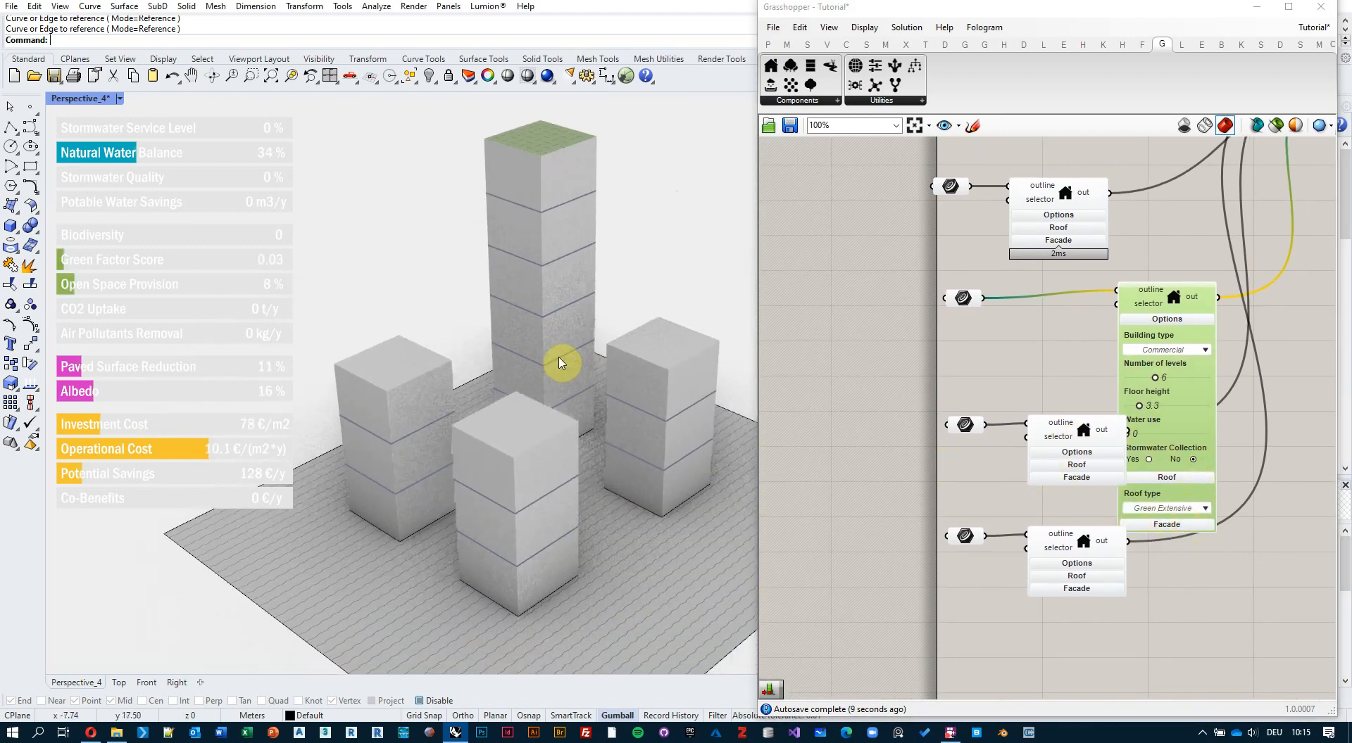
{"action": "scroll", "coordinate": [563, 362], "scroll_direction": "up", "scroll_amount": 3}
{"action": "scroll", "coordinate": [600, 320], "scroll_direction": "down", "scroll_amount": 3}
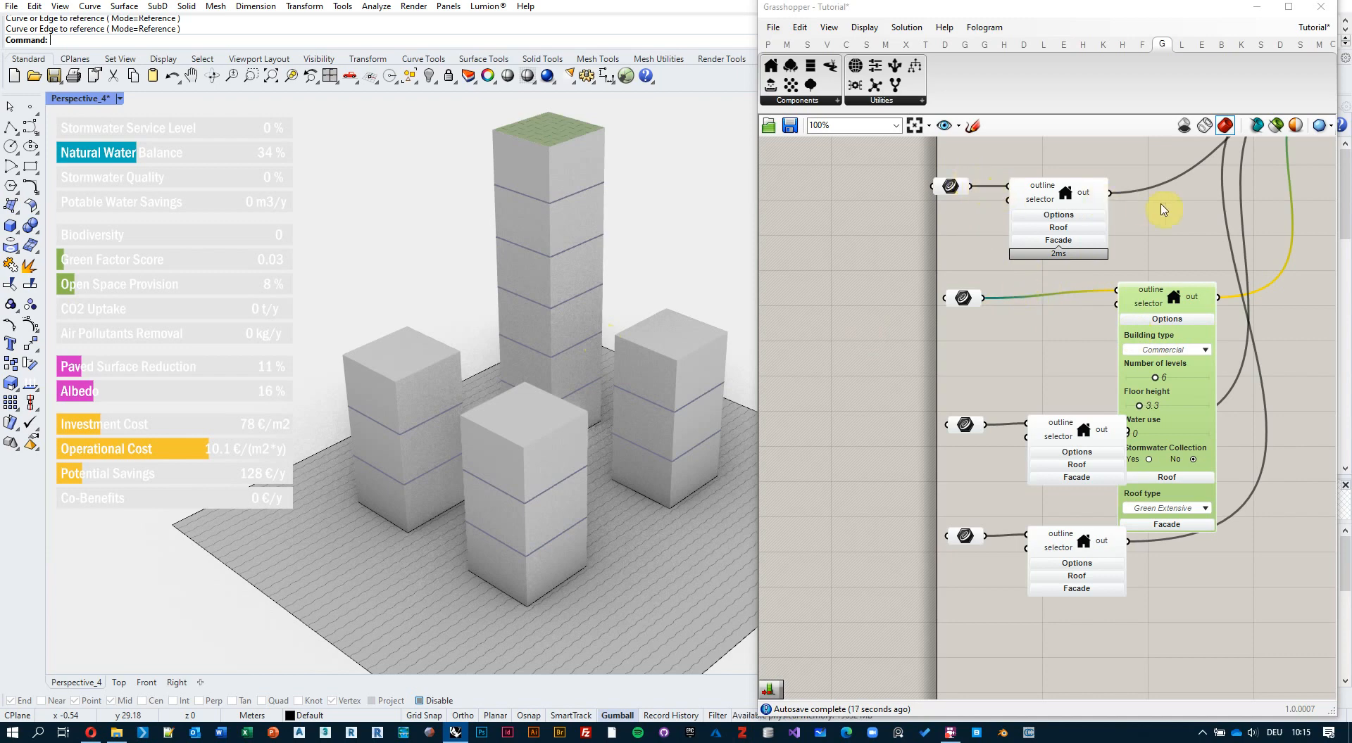
{"action": "scroll", "coordinate": [988, 391], "scroll_direction": "down", "scroll_amount": 1}
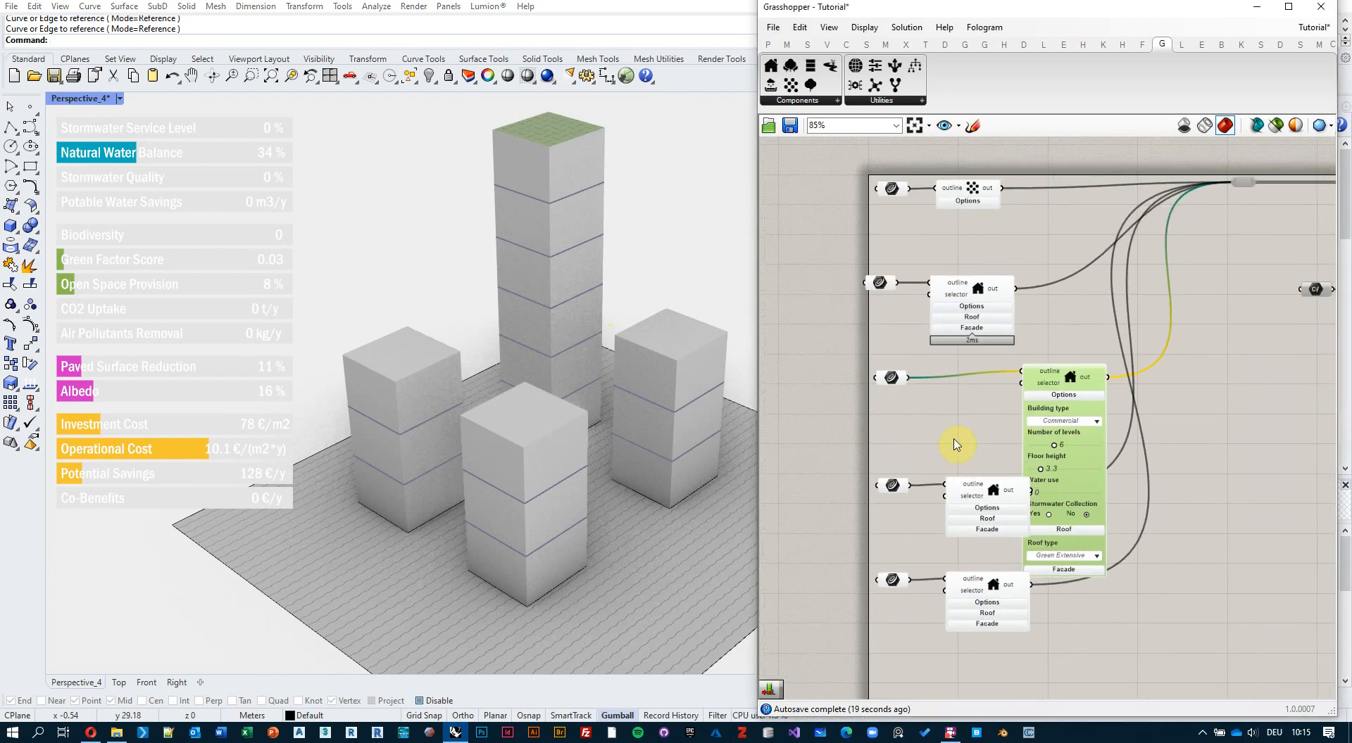
{"action": "scroll", "coordinate": [1102, 465], "scroll_direction": "down", "scroll_amount": 1}
{"action": "left_click", "coordinate": [1057, 401]}
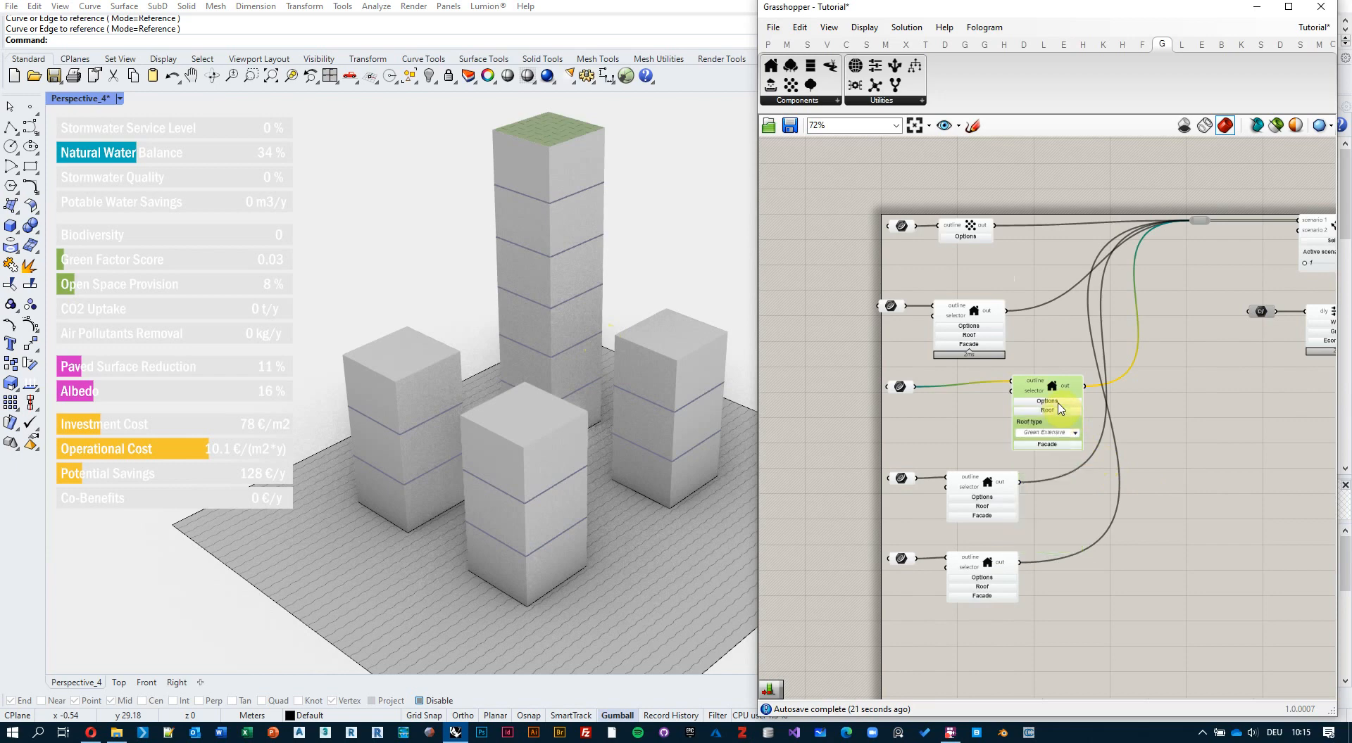
Delete the three copied Curve and Building component pairs, keeping only the original pair
{"action": "scroll", "coordinate": [1056, 394], "scroll_direction": "down", "scroll_amount": 2}
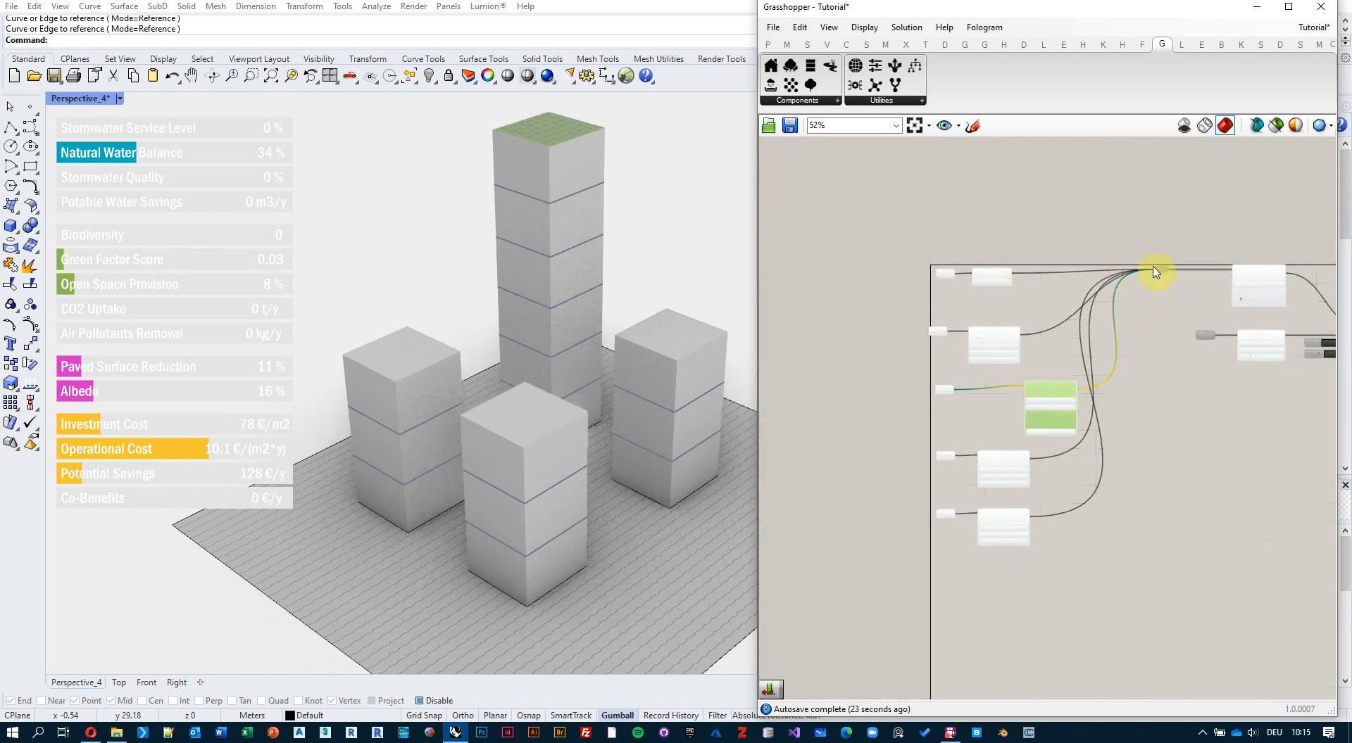
{"action": "scroll", "coordinate": [1150, 273], "scroll_direction": "up", "scroll_amount": 2}
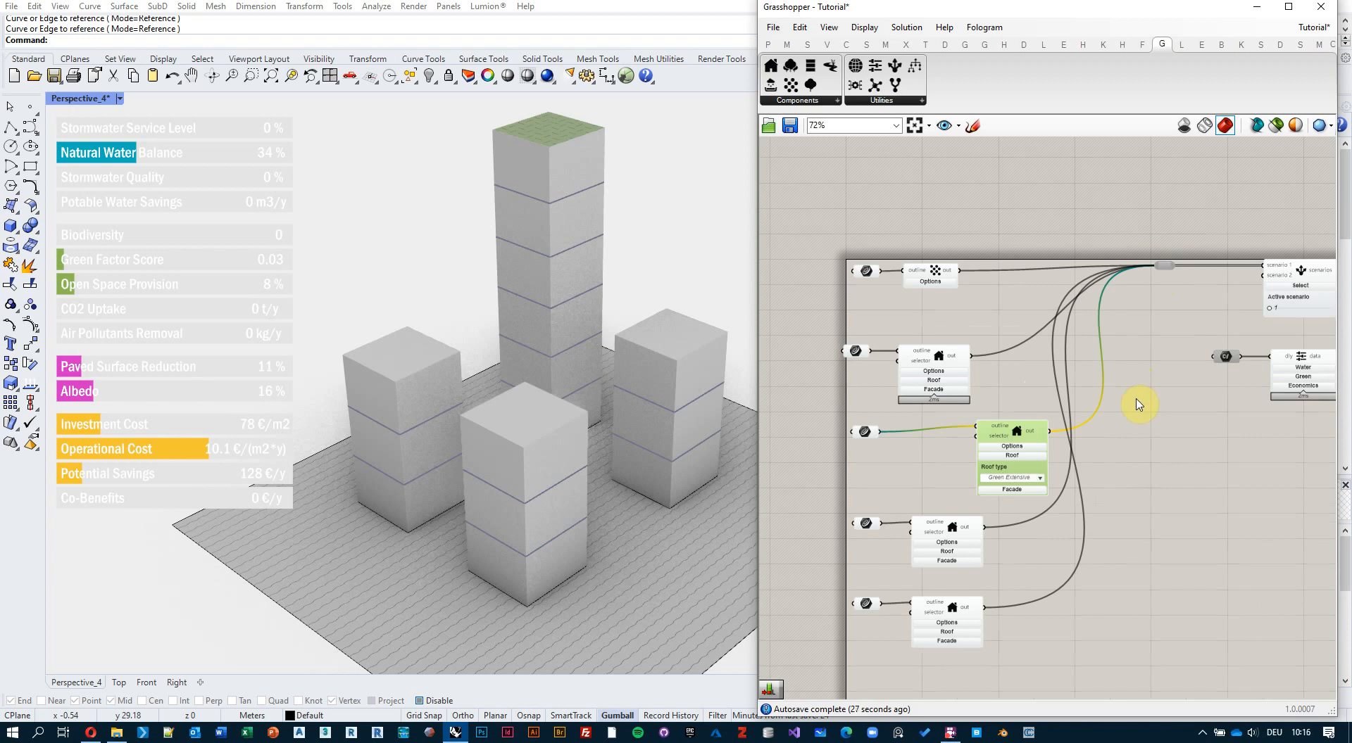
{"action": "right_click_drag", "start_coordinate": [962, 429], "coordinate": [983, 389]}
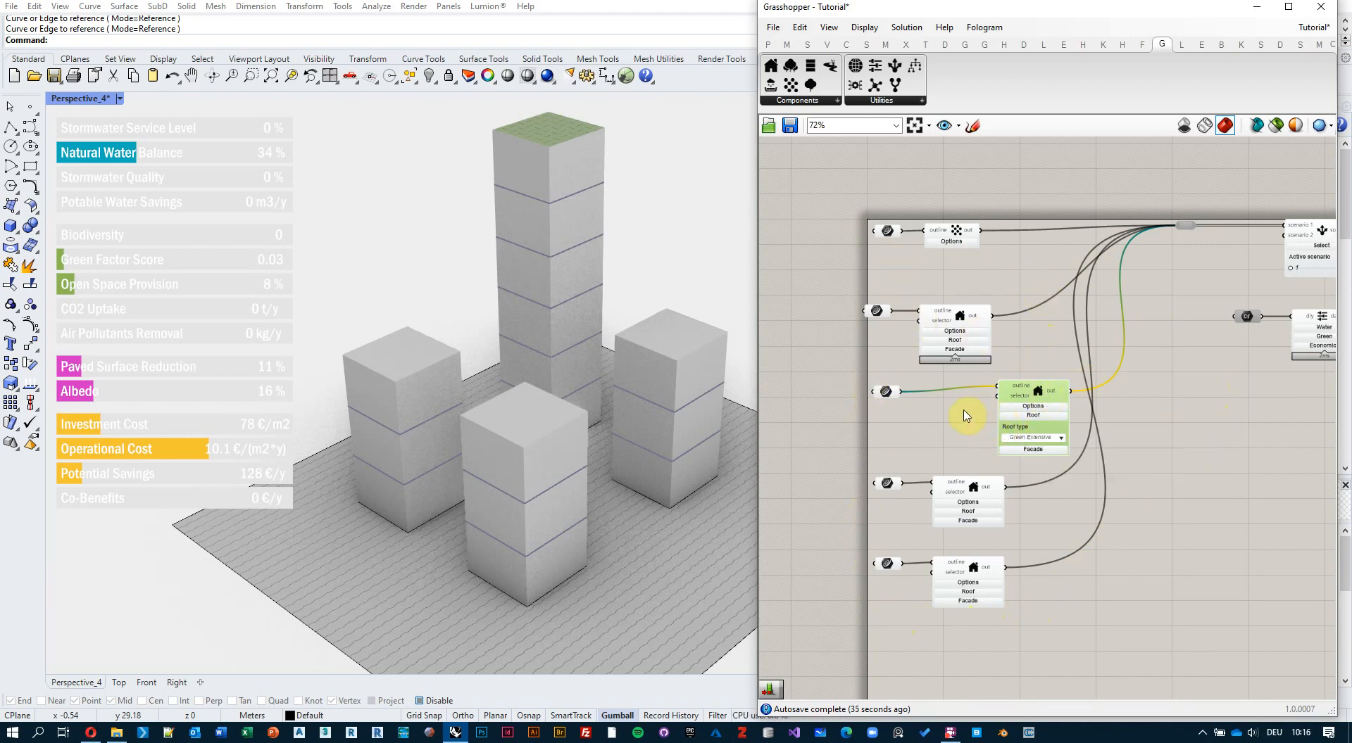
{"action": "scroll", "coordinate": [964, 415], "scroll_direction": "down", "scroll_amount": 3}
{"action": "scroll", "coordinate": [965, 408], "scroll_direction": "up", "scroll_amount": 4}
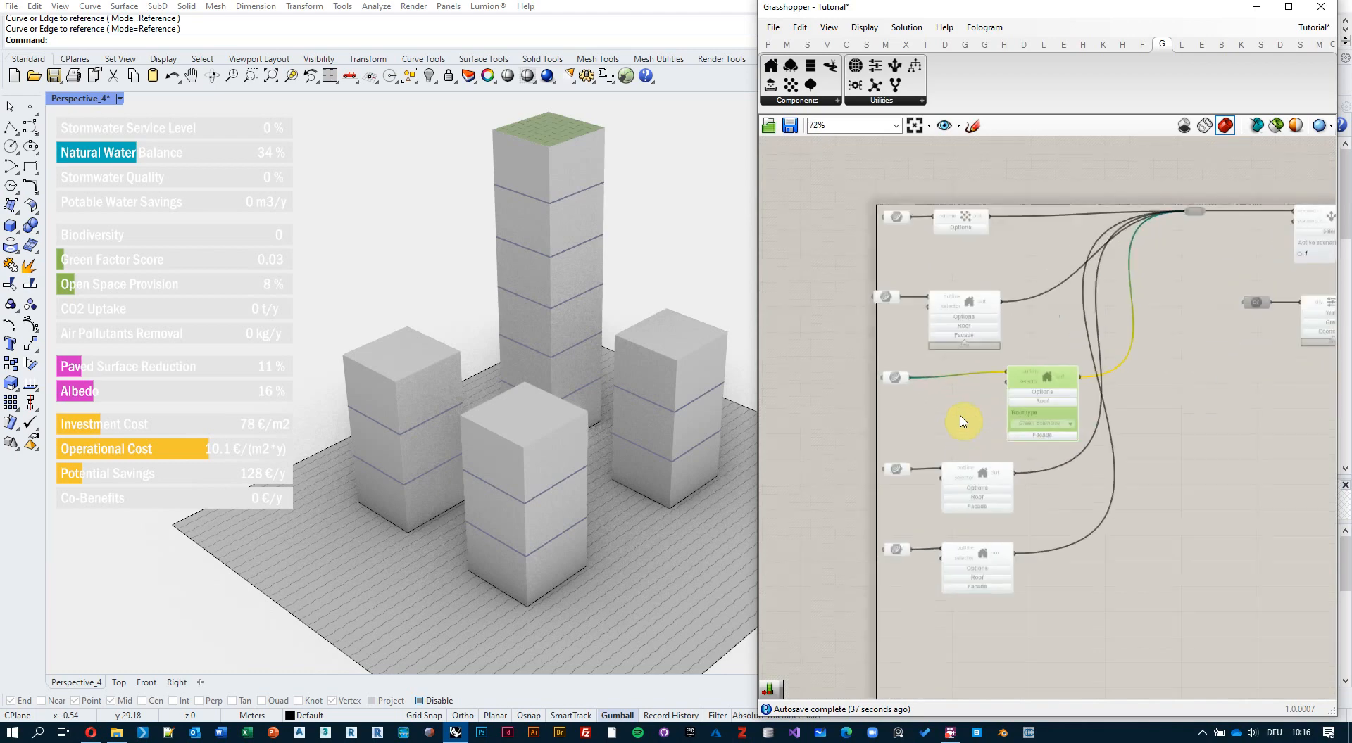
{"action": "right_click_drag", "start_coordinate": [901, 414], "coordinate": [969, 350]}
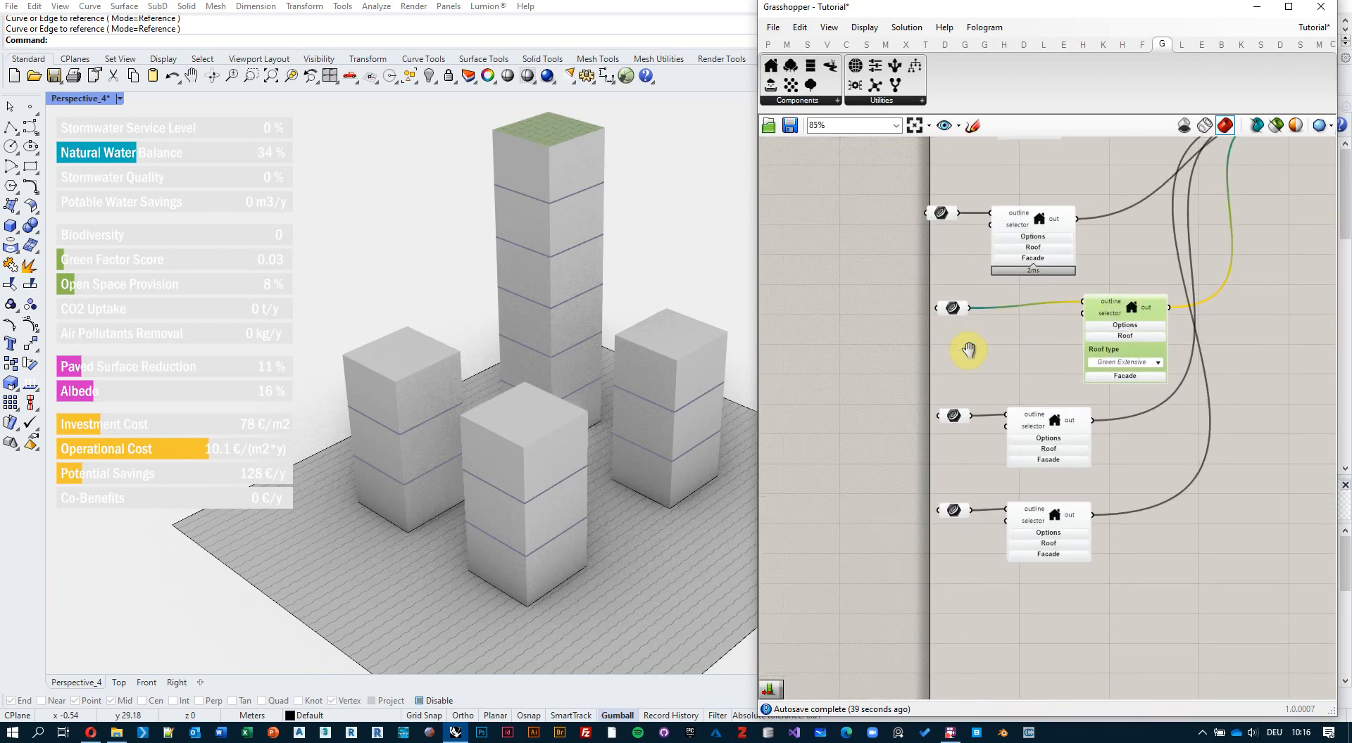
{"action": "left_click_drag", "start_coordinate": [893, 285], "coordinate": [1253, 647]}
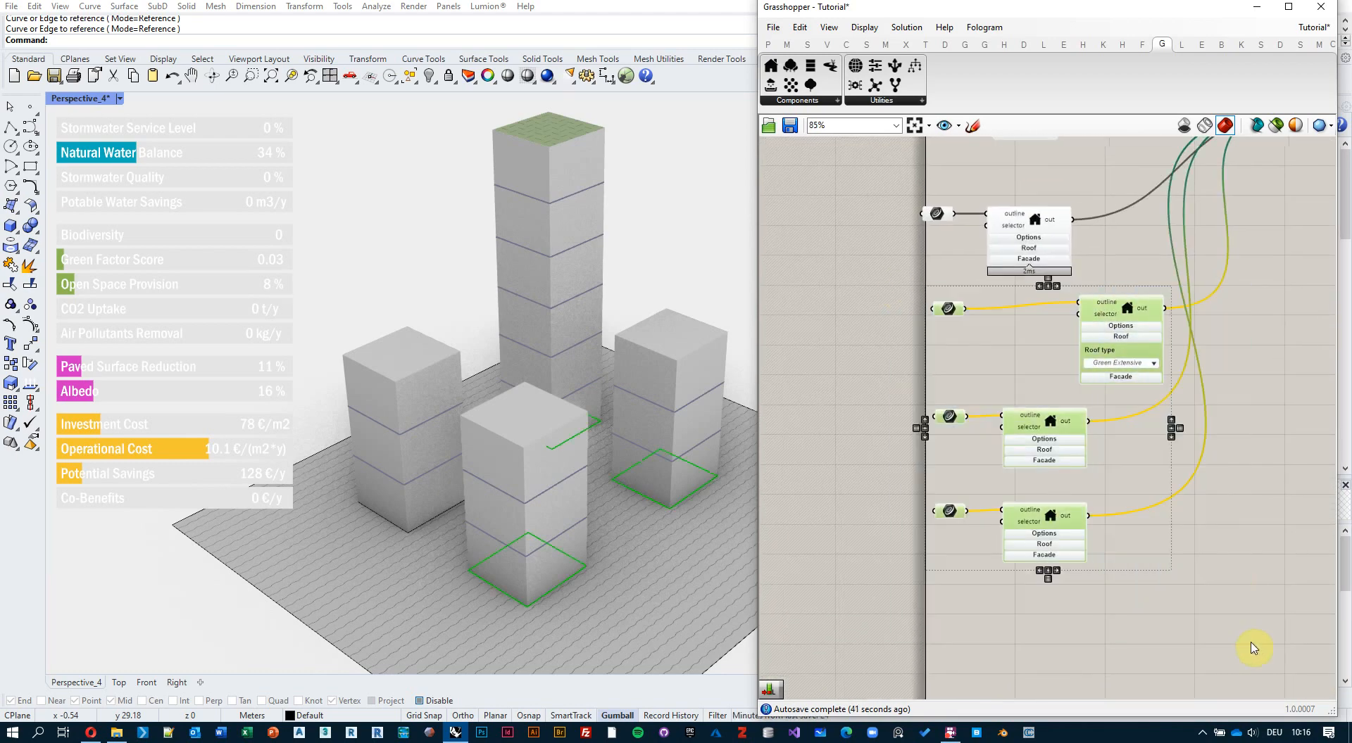
{"action": "key", "text": "Delete"}
Enable Developer mode on the remaining Building component and align its Curve parameter with the outline input
{"action": "scroll", "coordinate": [948, 211], "scroll_direction": "up", "scroll_amount": 3}
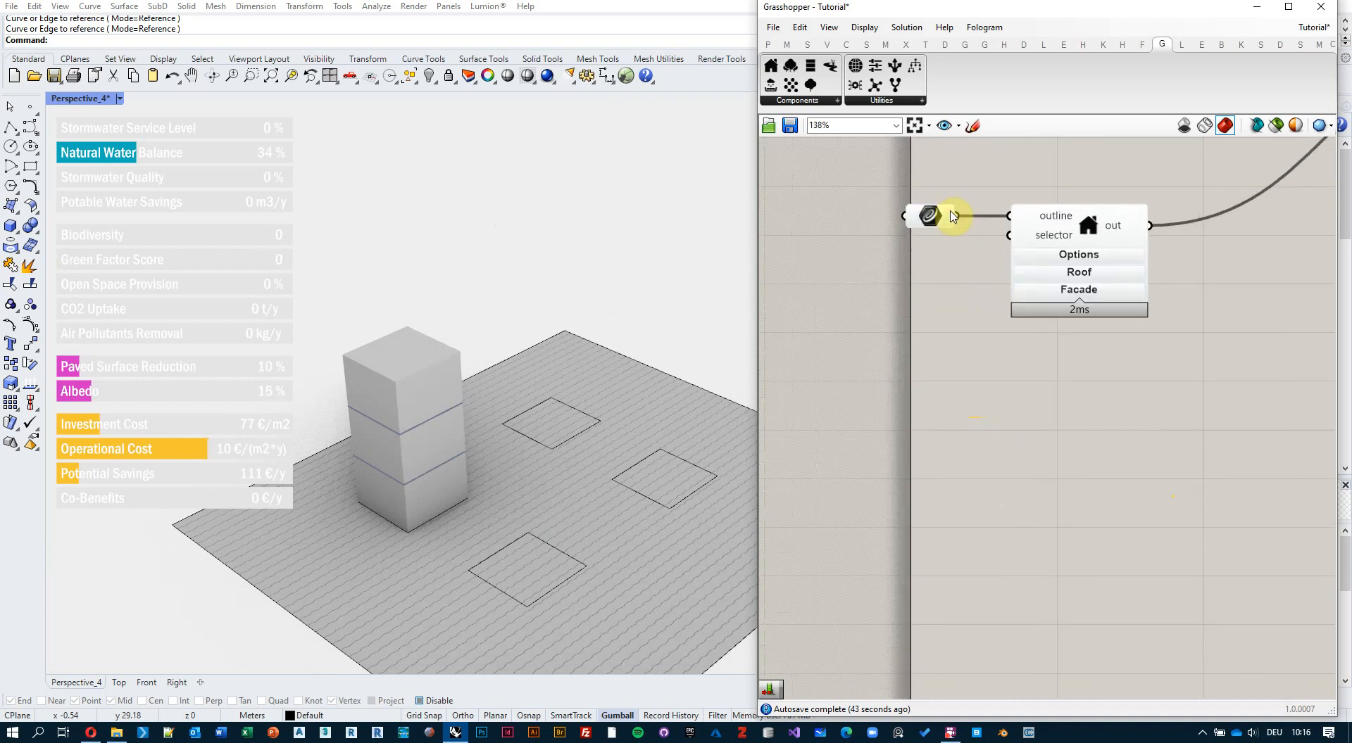
{"action": "right_click", "coordinate": [1091, 235]}
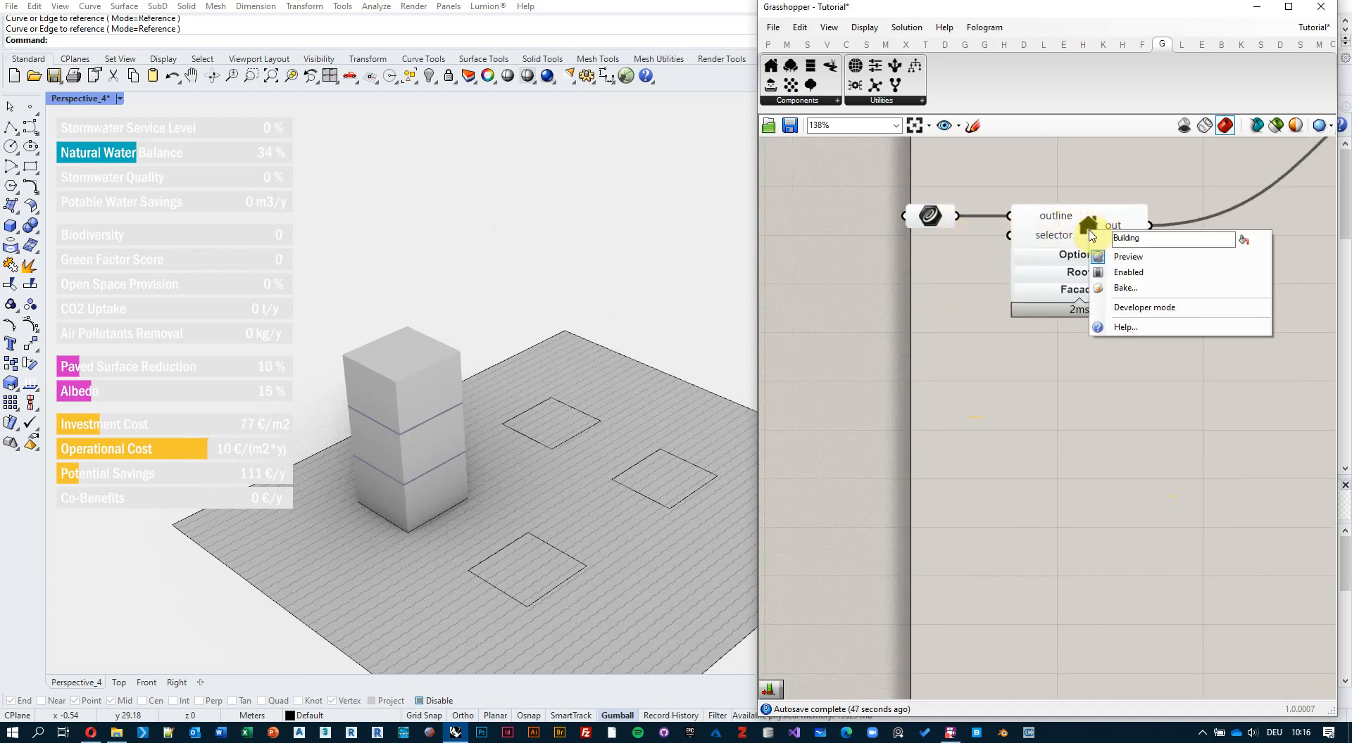
{"action": "left_click", "coordinate": [1197, 307]}
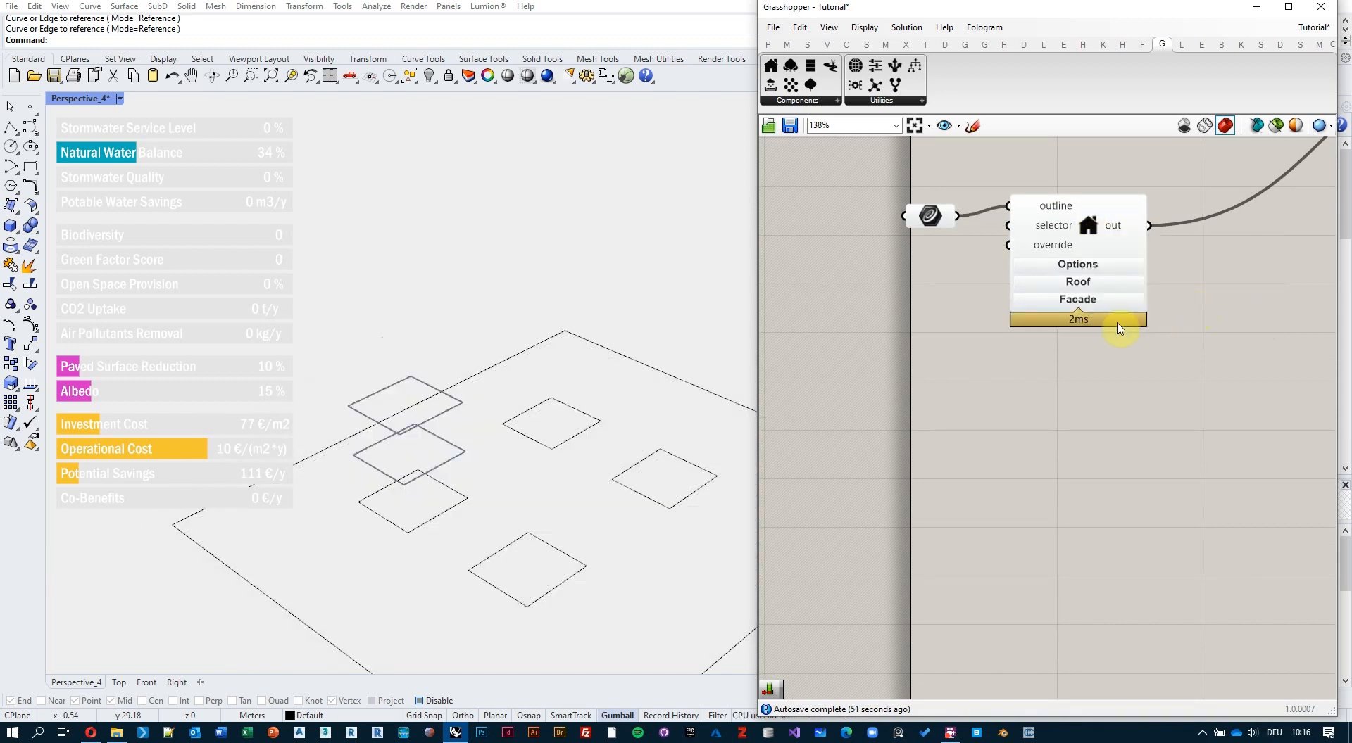
{"action": "left_click", "coordinate": [931, 217]}
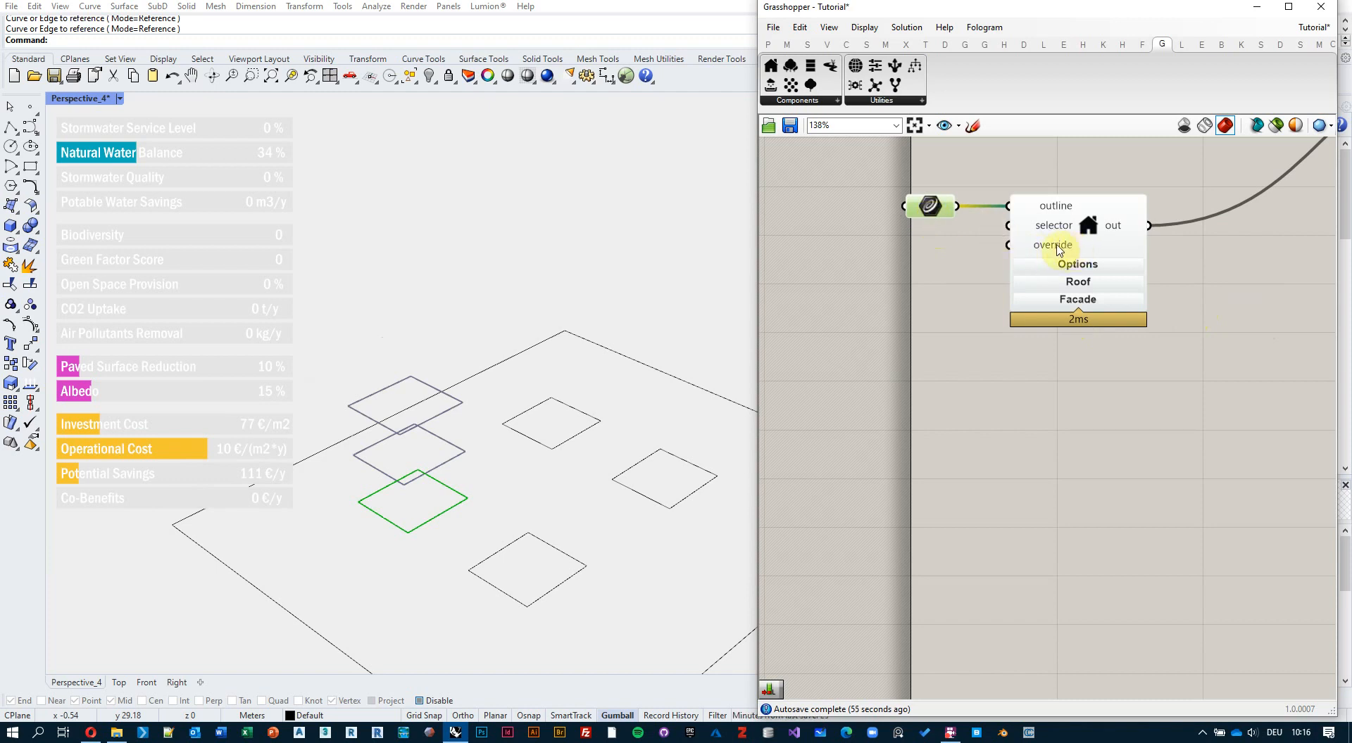
{"action": "mouse_move", "coordinate": [1068, 251]}
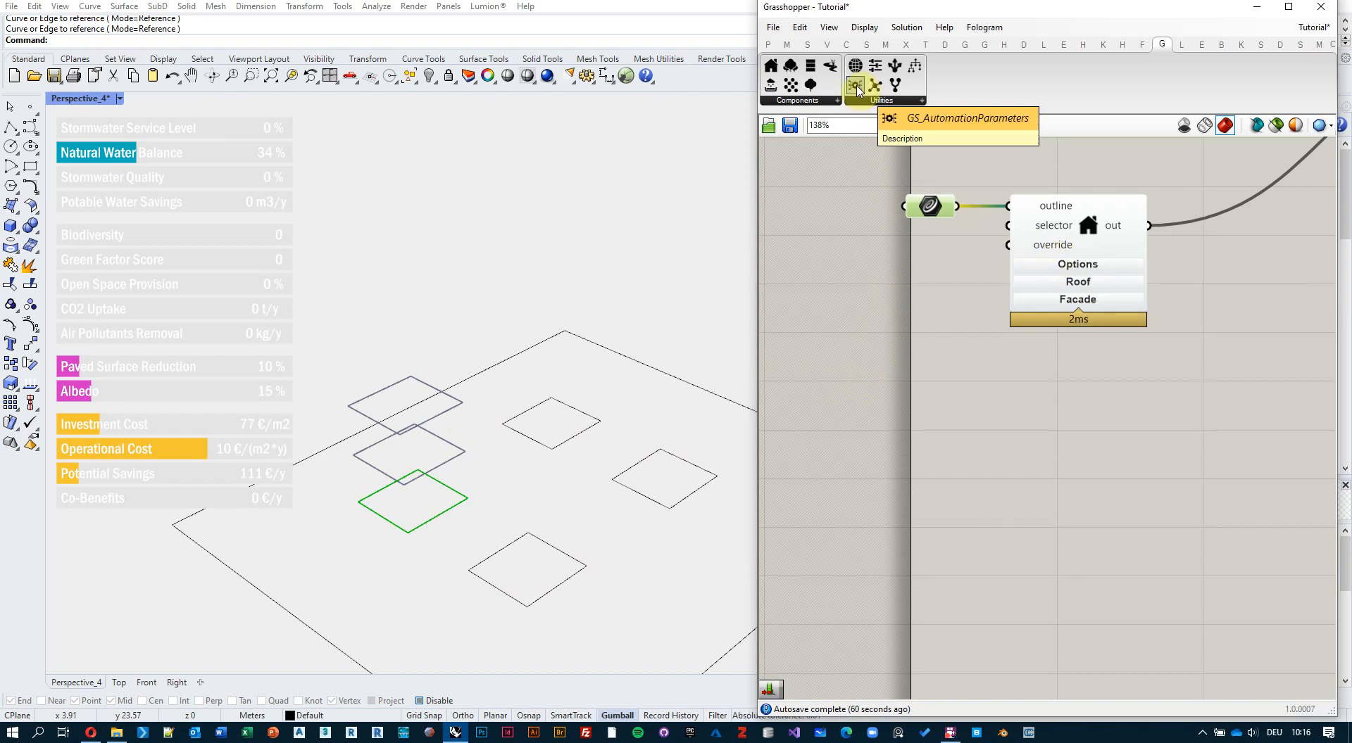
Place a GS_AutomationParameters component beside the Building component and connect its override output to the Building's override input
{"action": "left_click_drag", "start_coordinate": [857, 91], "coordinate": [816, 266]}
{"action": "right_click_drag", "start_coordinate": [936, 338], "coordinate": [1089, 335]}
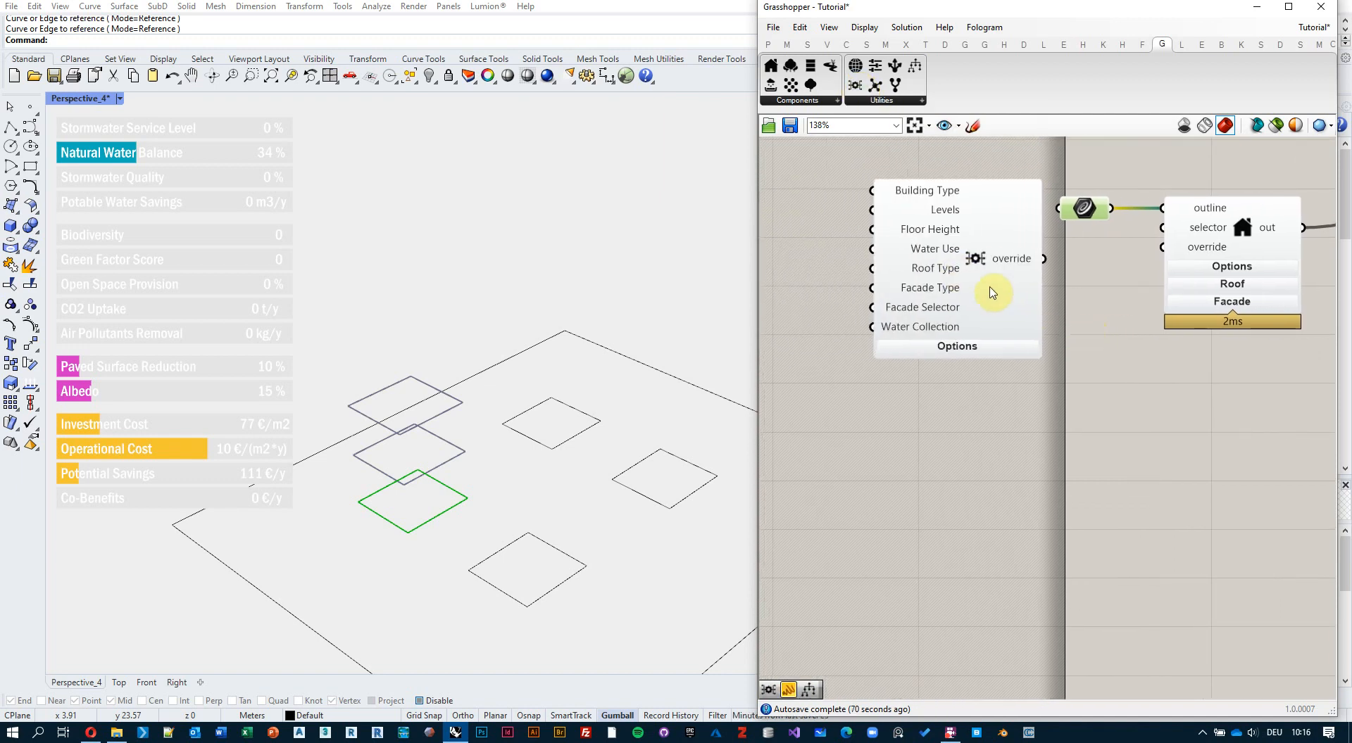
{"action": "left_click_drag", "start_coordinate": [992, 292], "coordinate": [976, 295]}
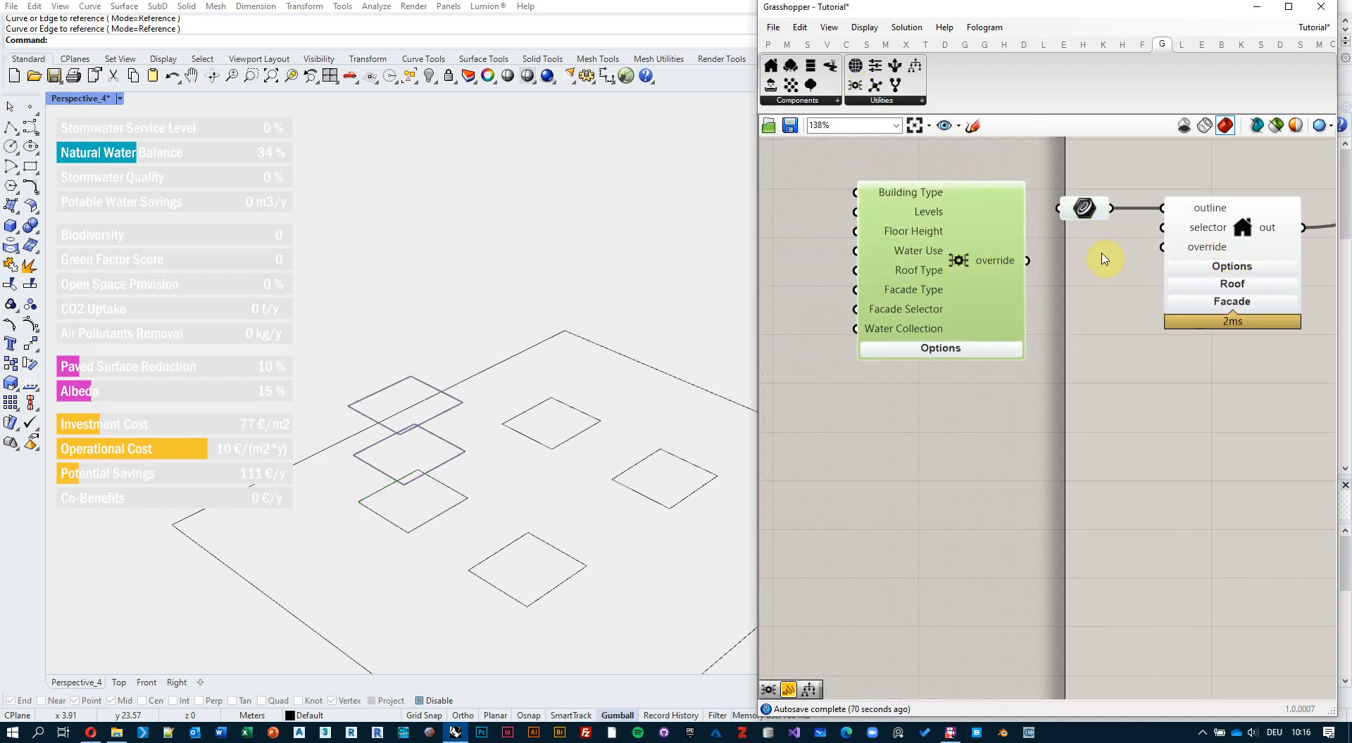
{"action": "left_click_drag", "start_coordinate": [1038, 264], "coordinate": [1163, 247]}
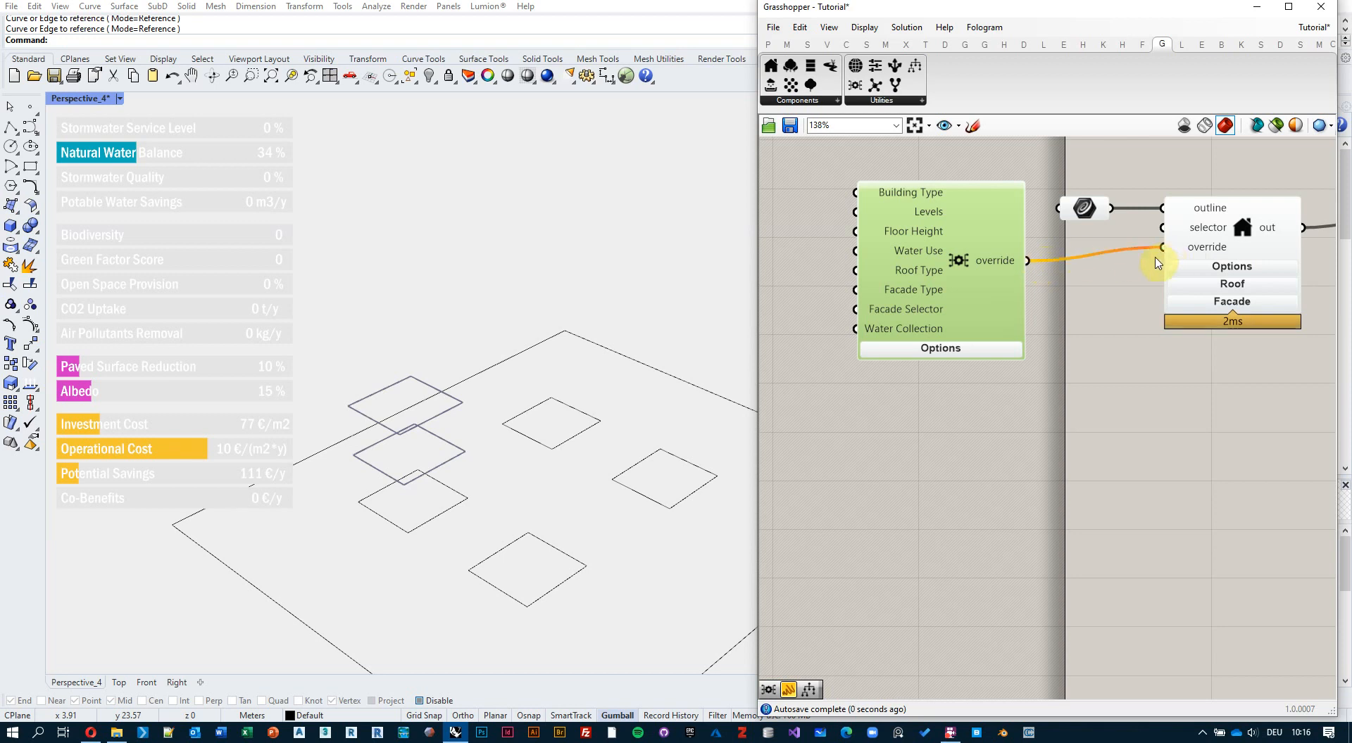
Switch the automation component's type to Tree, Green Area and Storage to compare their inputs, and return it to Building
{"action": "left_click", "coordinate": [936, 348]}
{"action": "left_click", "coordinate": [957, 393]}
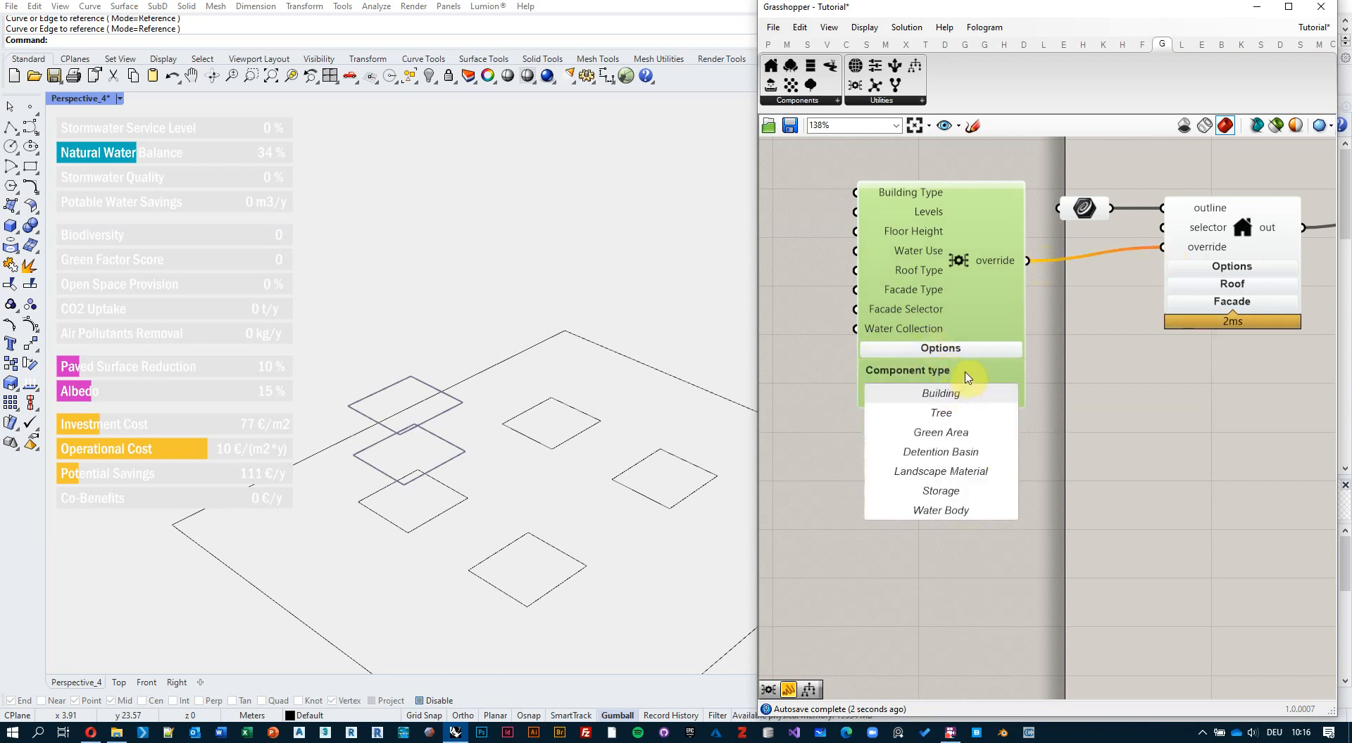
{"action": "left_click", "coordinate": [951, 411]}
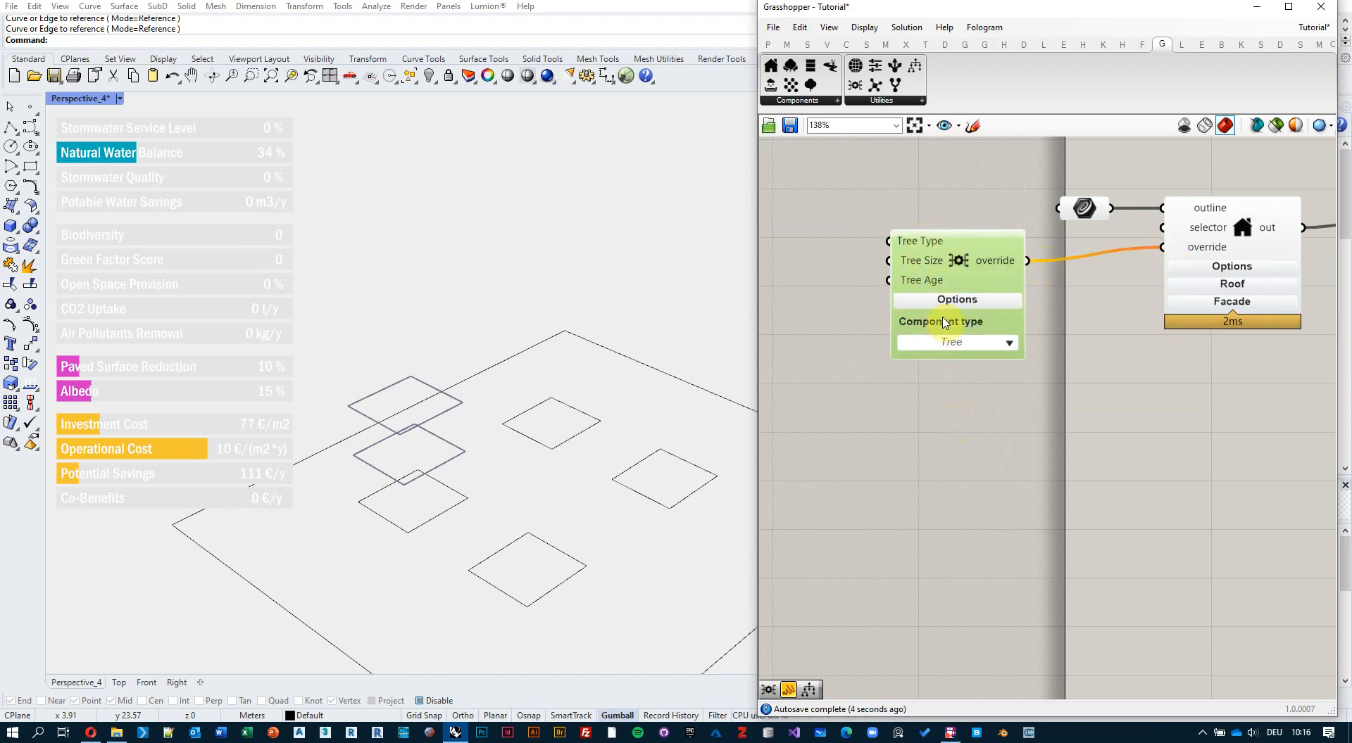
{"action": "left_click", "coordinate": [961, 343]}
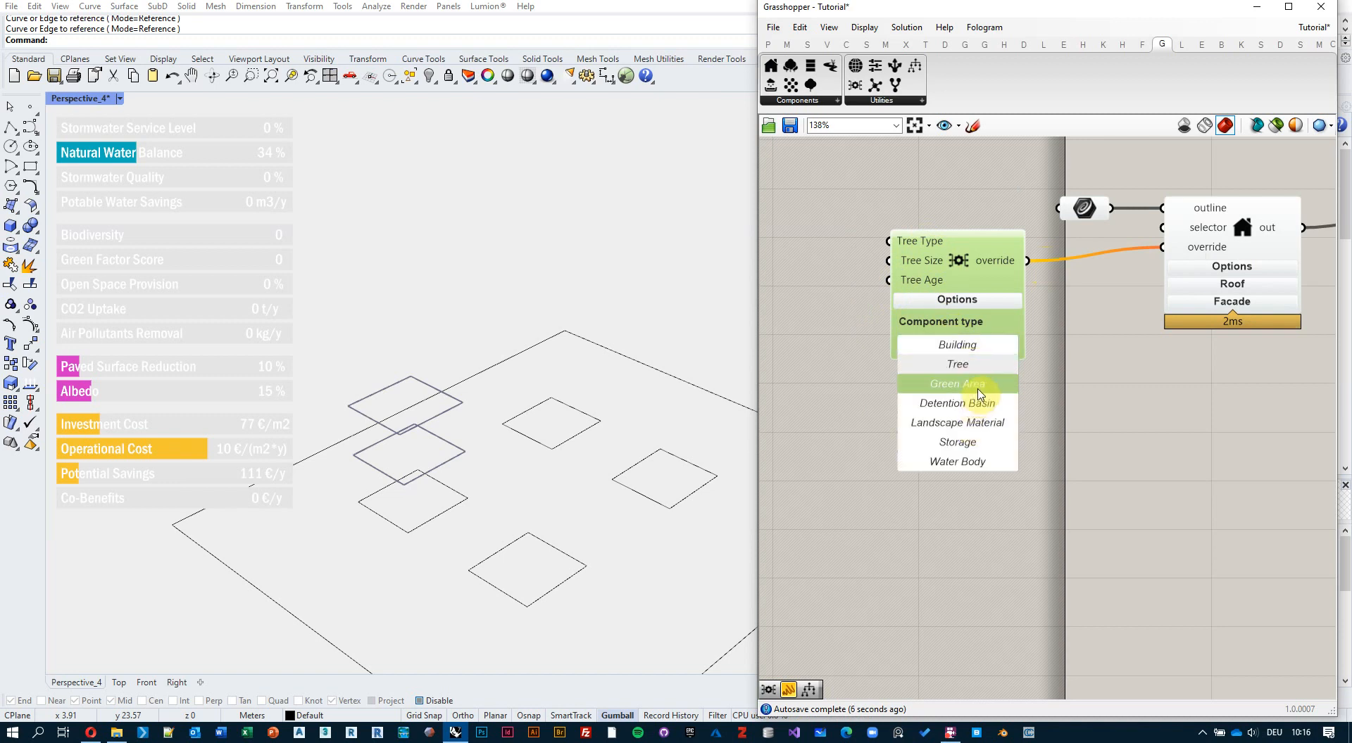
{"action": "left_click", "coordinate": [976, 388]}
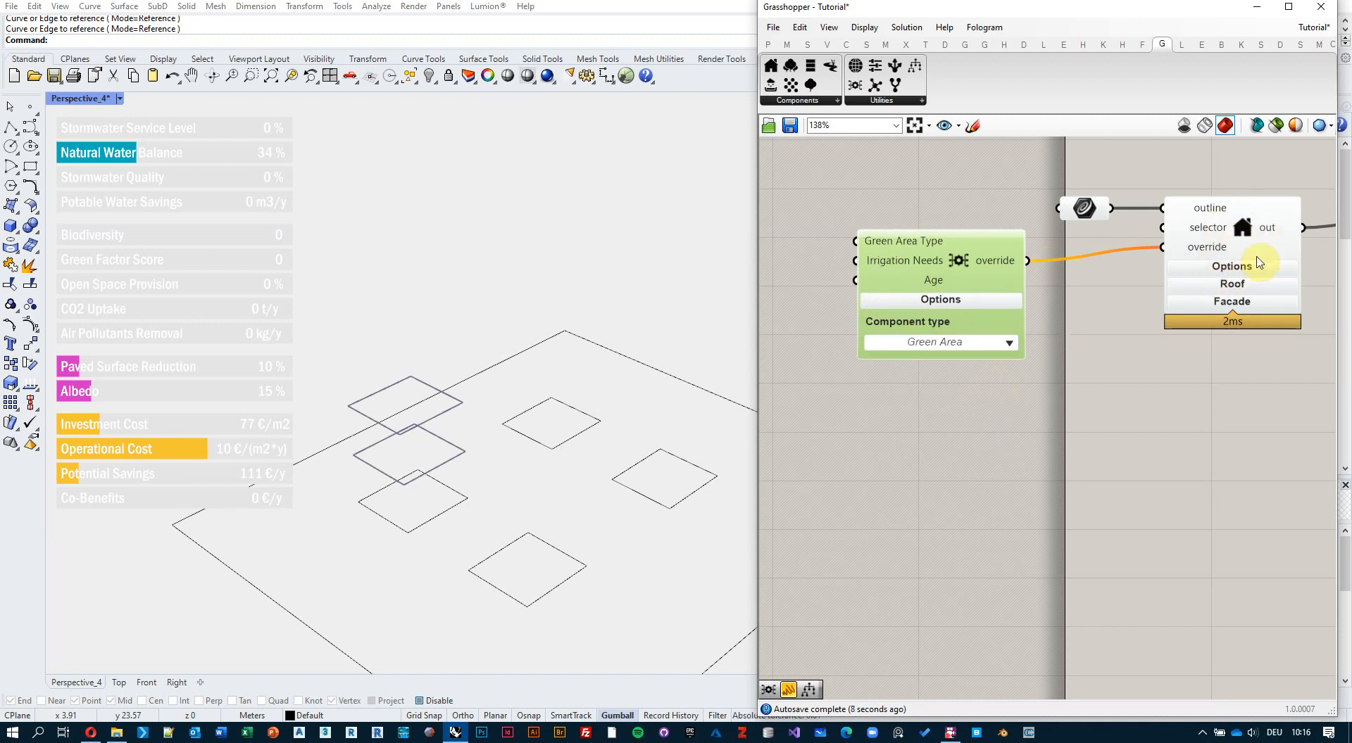
{"action": "left_click", "coordinate": [982, 343]}
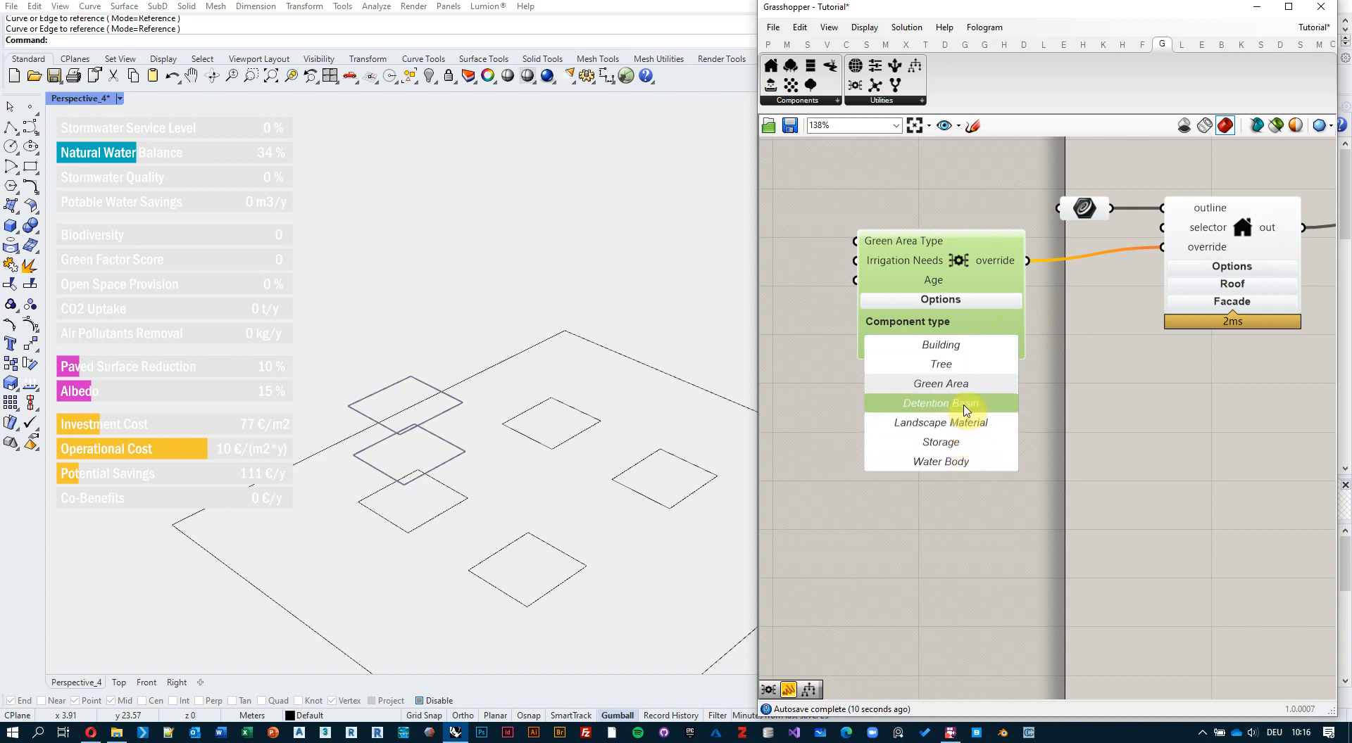
{"action": "left_click", "coordinate": [971, 443]}
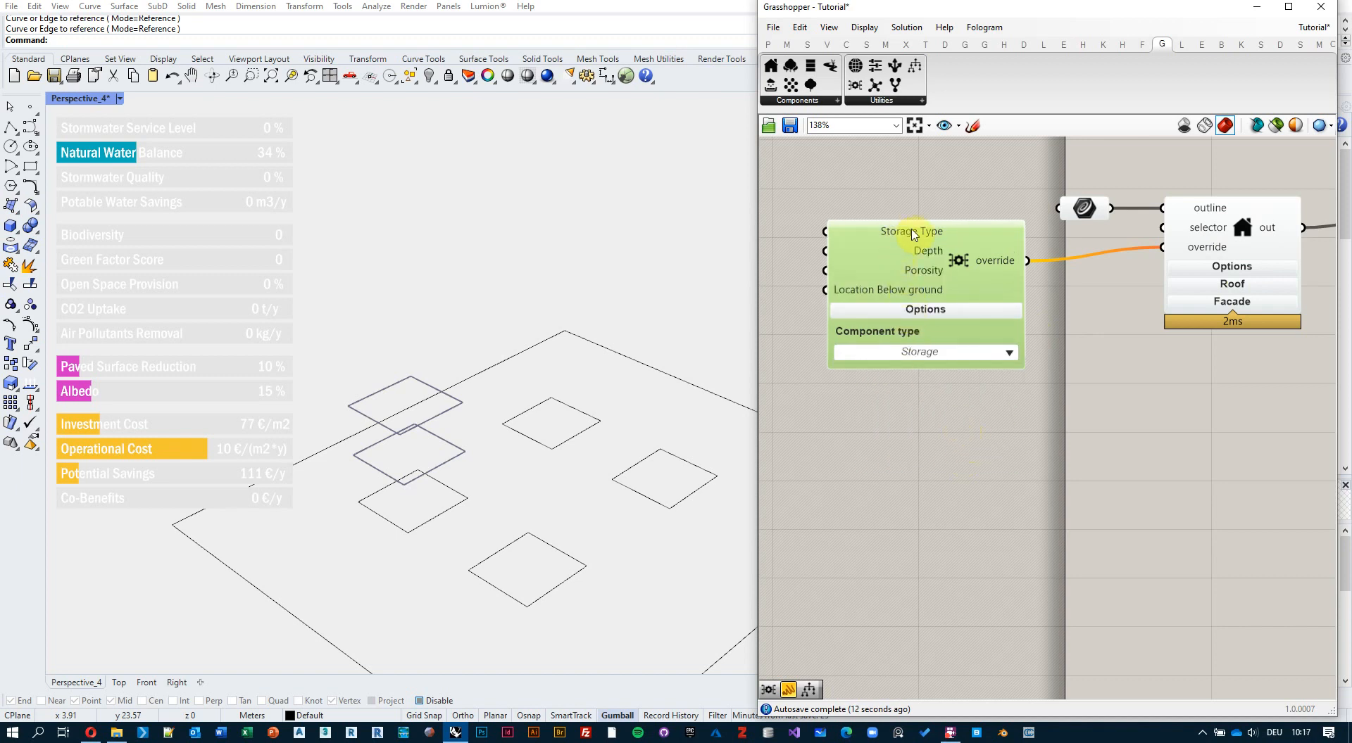
{"action": "left_click", "coordinate": [933, 352]}
{"action": "left_click", "coordinate": [967, 364]}
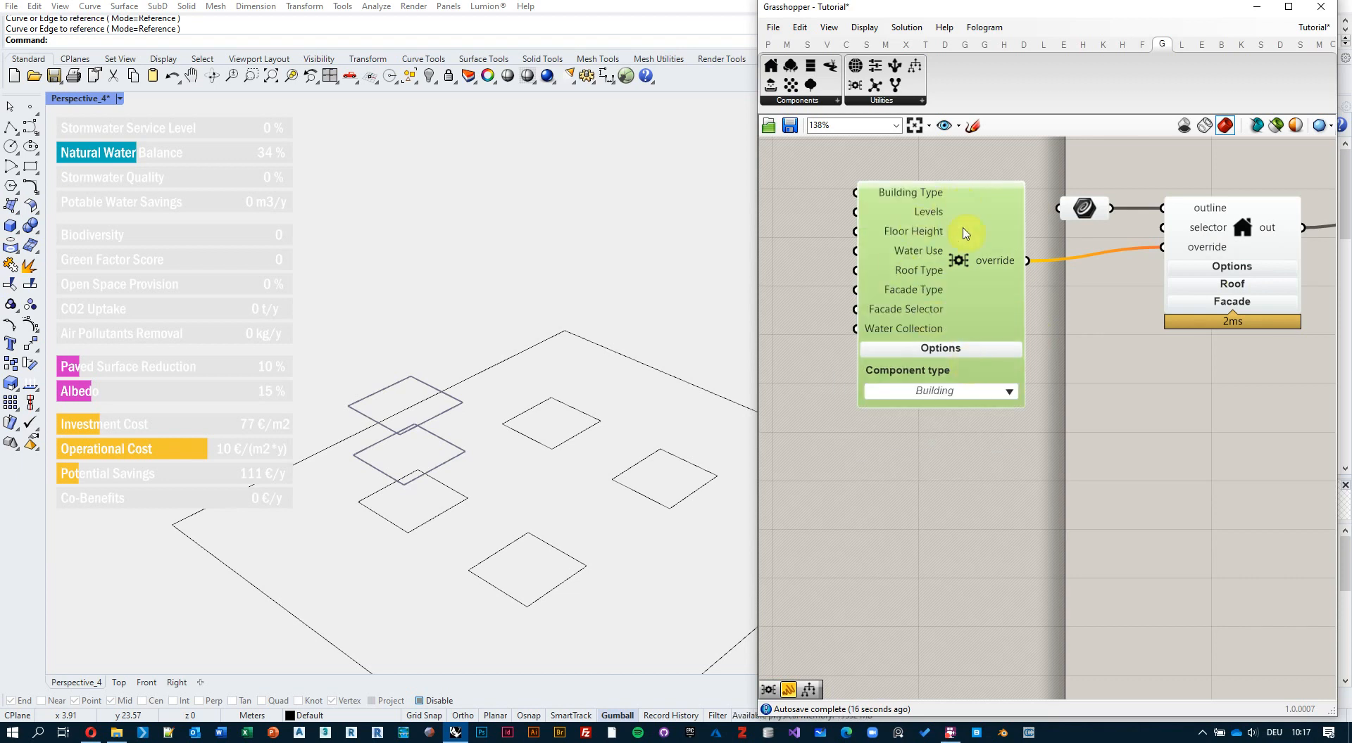
Align the automation component's override output with the Building's override input and collapse its Options section
{"action": "left_click", "coordinate": [1090, 313]}
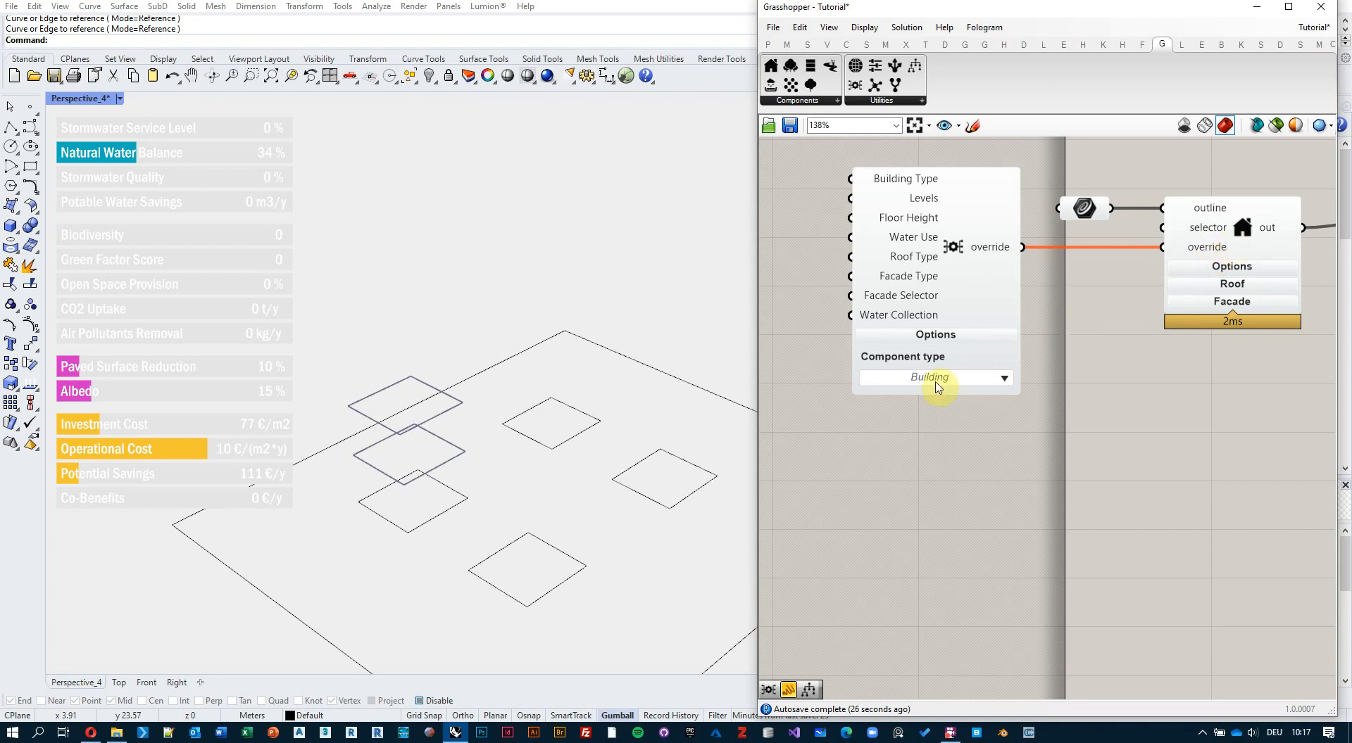
{"action": "left_click", "coordinate": [945, 341]}
{"action": "scroll", "coordinate": [1088, 304], "scroll_direction": "down", "scroll_amount": 2}
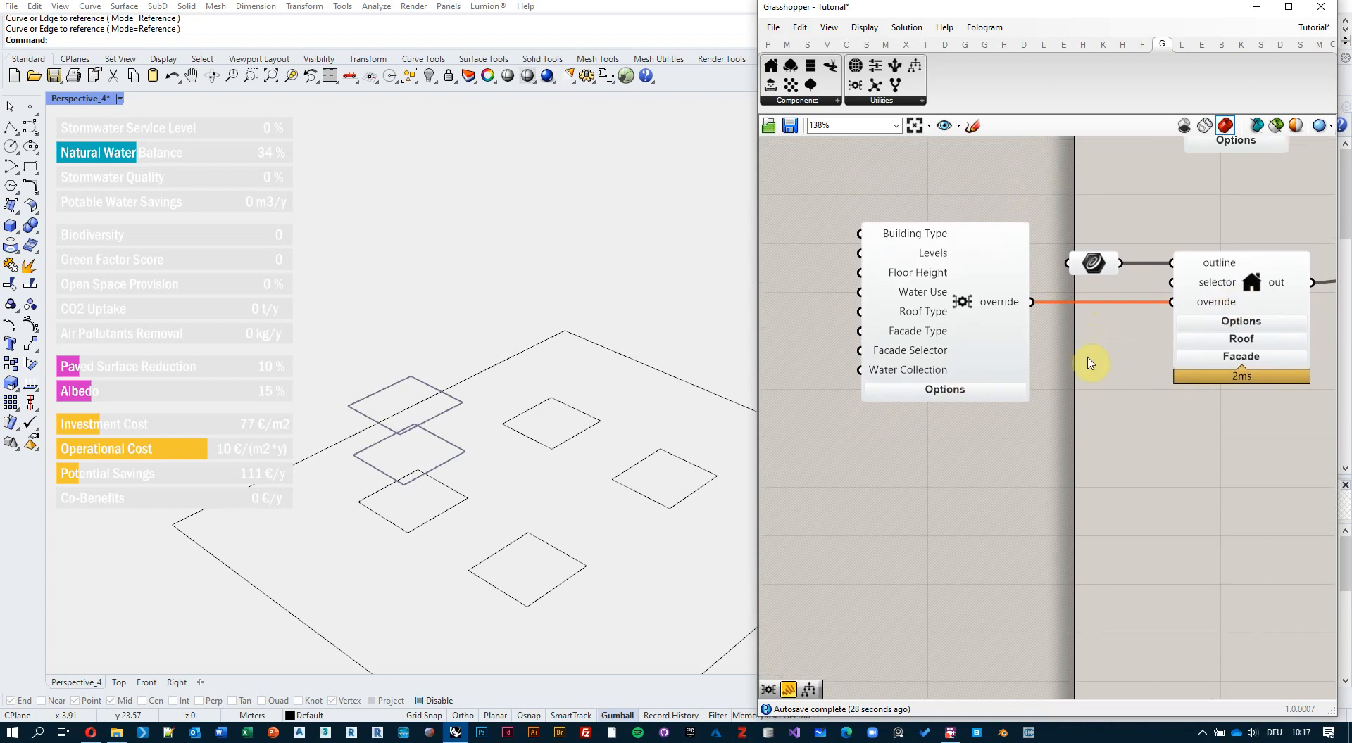
{"action": "scroll", "coordinate": [1090, 290], "scroll_direction": "up", "scroll_amount": 2}
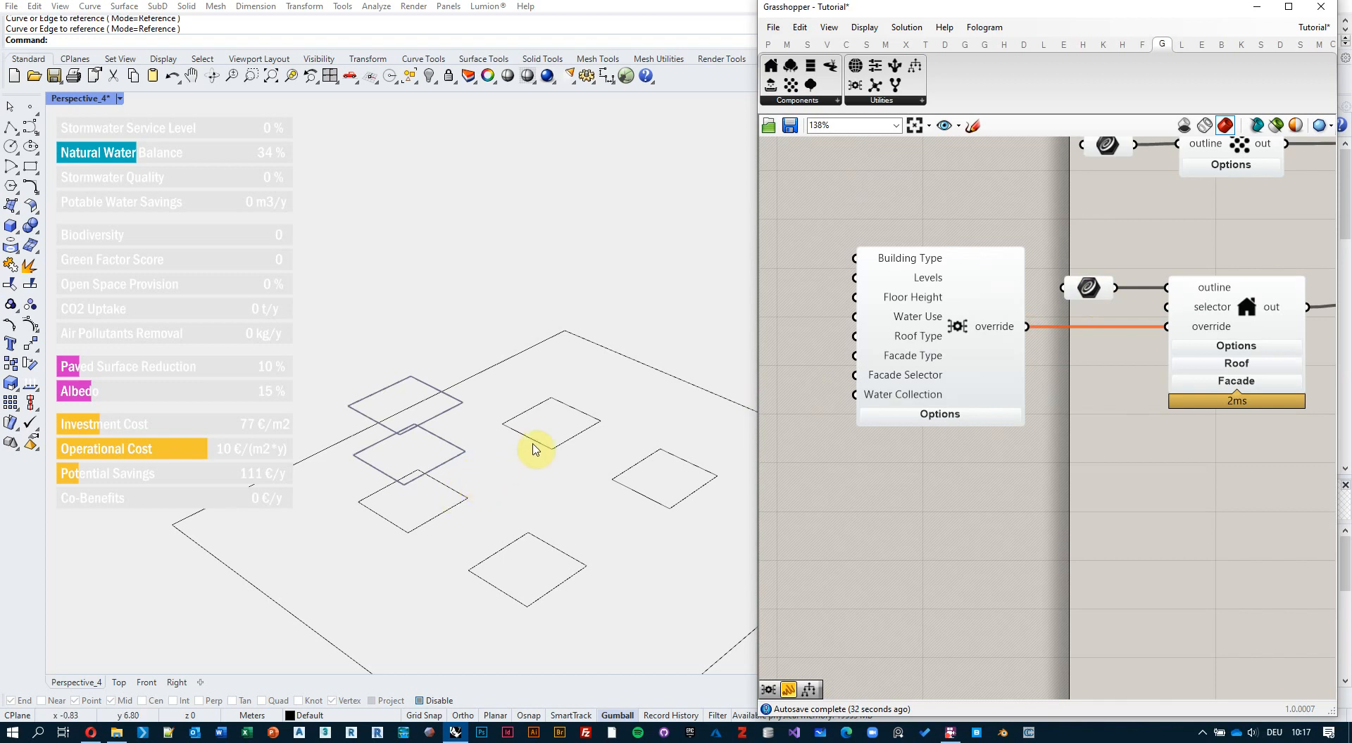
Reference the four building outlines on the site as multiple curves in the Building's Curve parameter
{"action": "right_click", "coordinate": [1088, 288]}
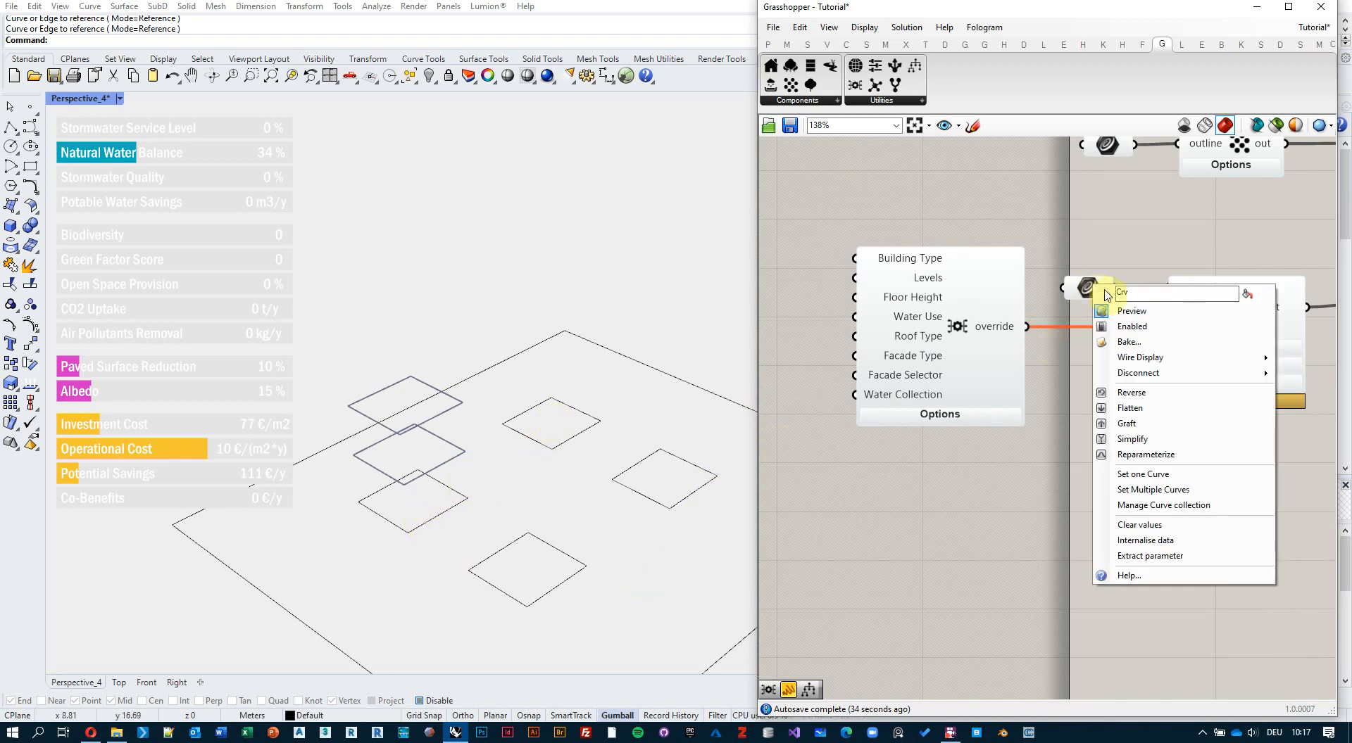
{"action": "left_click", "coordinate": [1198, 491]}
{"action": "left_click_drag", "start_coordinate": [361, 305], "coordinate": [756, 645]}
{"action": "left_click_drag", "start_coordinate": [324, 375], "coordinate": [563, 639]}
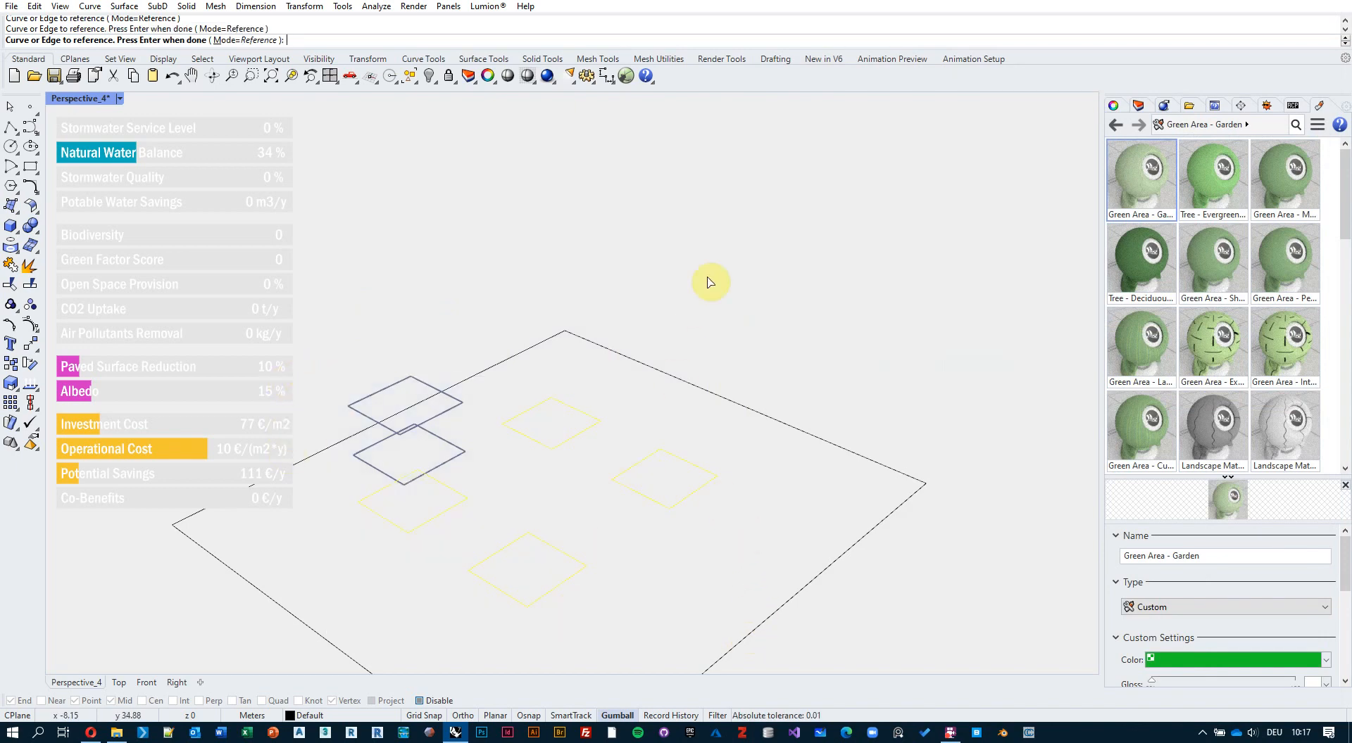
{"action": "right_click", "coordinate": [709, 281]}
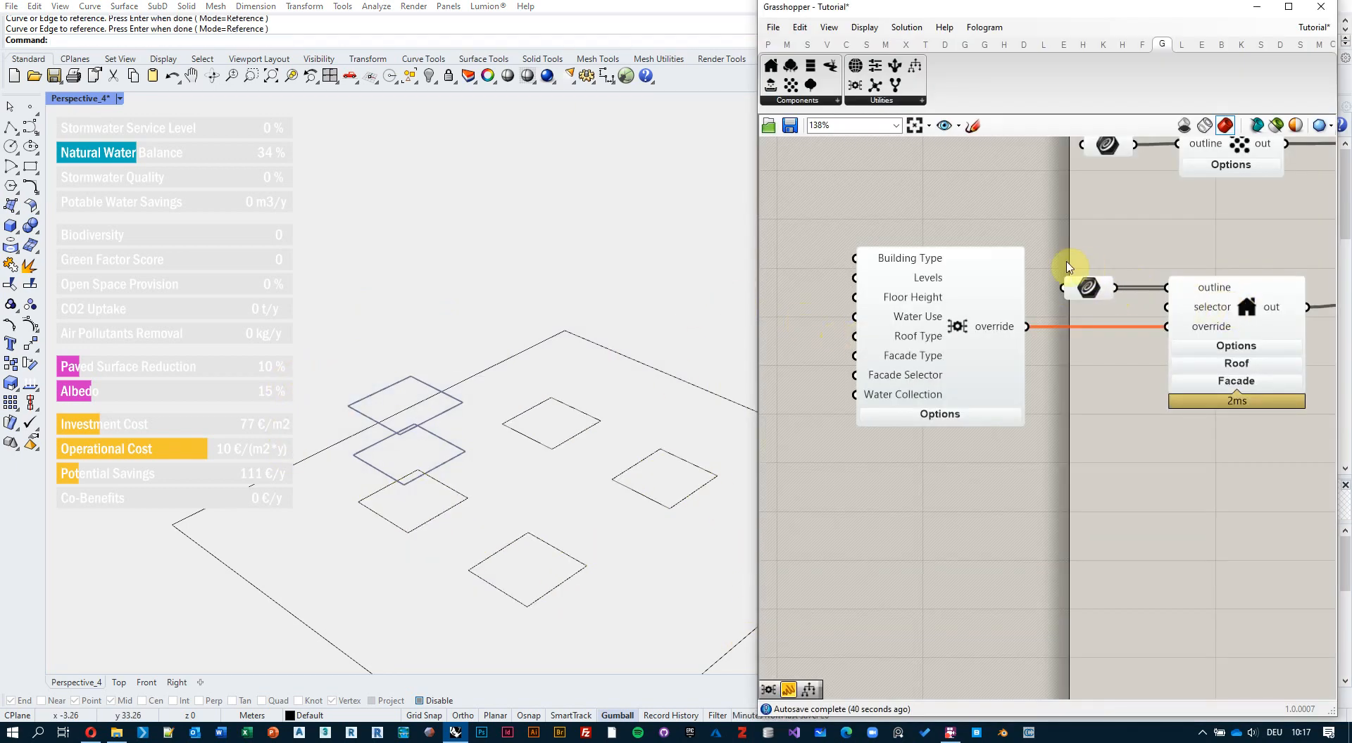
Examine the Building component's Options and Roof settings against the automation component's inputs, and collapse both sections
{"action": "right_click_drag", "start_coordinate": [952, 218], "coordinate": [978, 225]}
{"action": "scroll", "coordinate": [1065, 401], "scroll_direction": "down", "scroll_amount": 1}
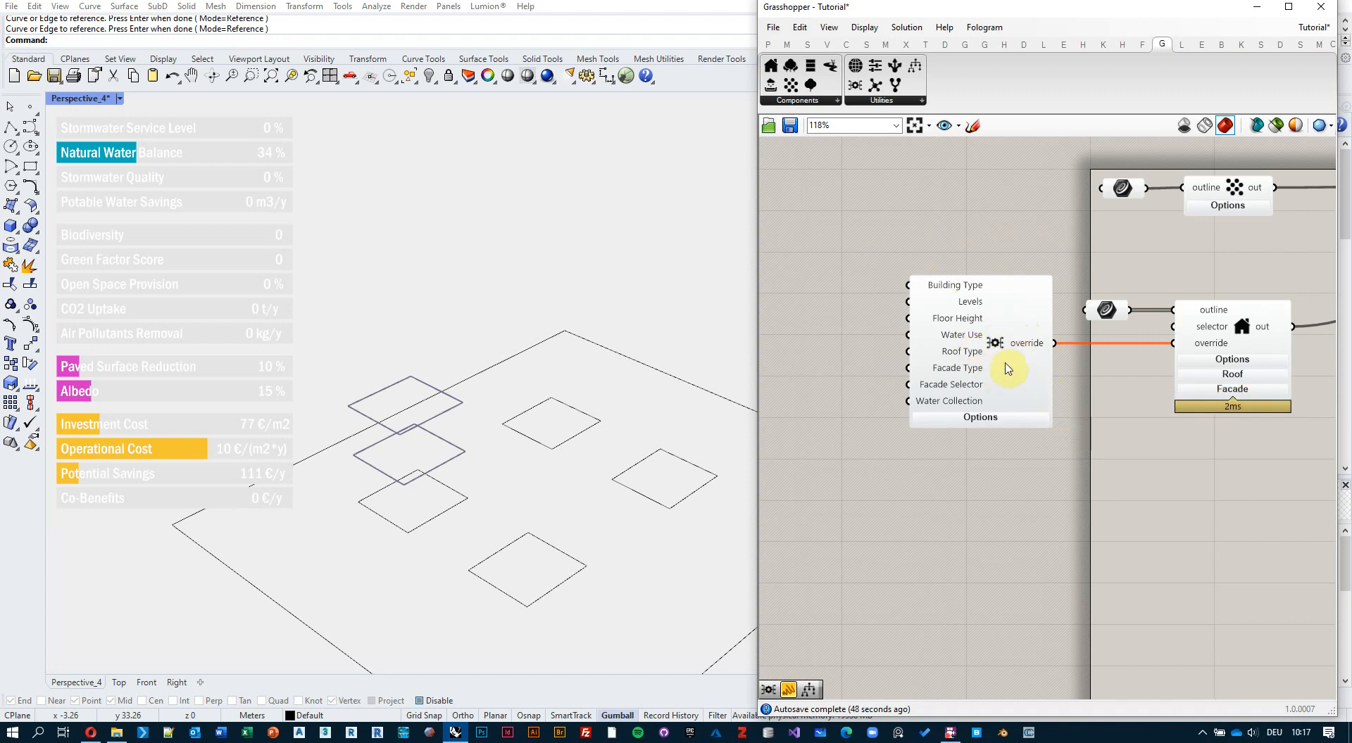
{"action": "left_click", "coordinate": [1232, 361]}
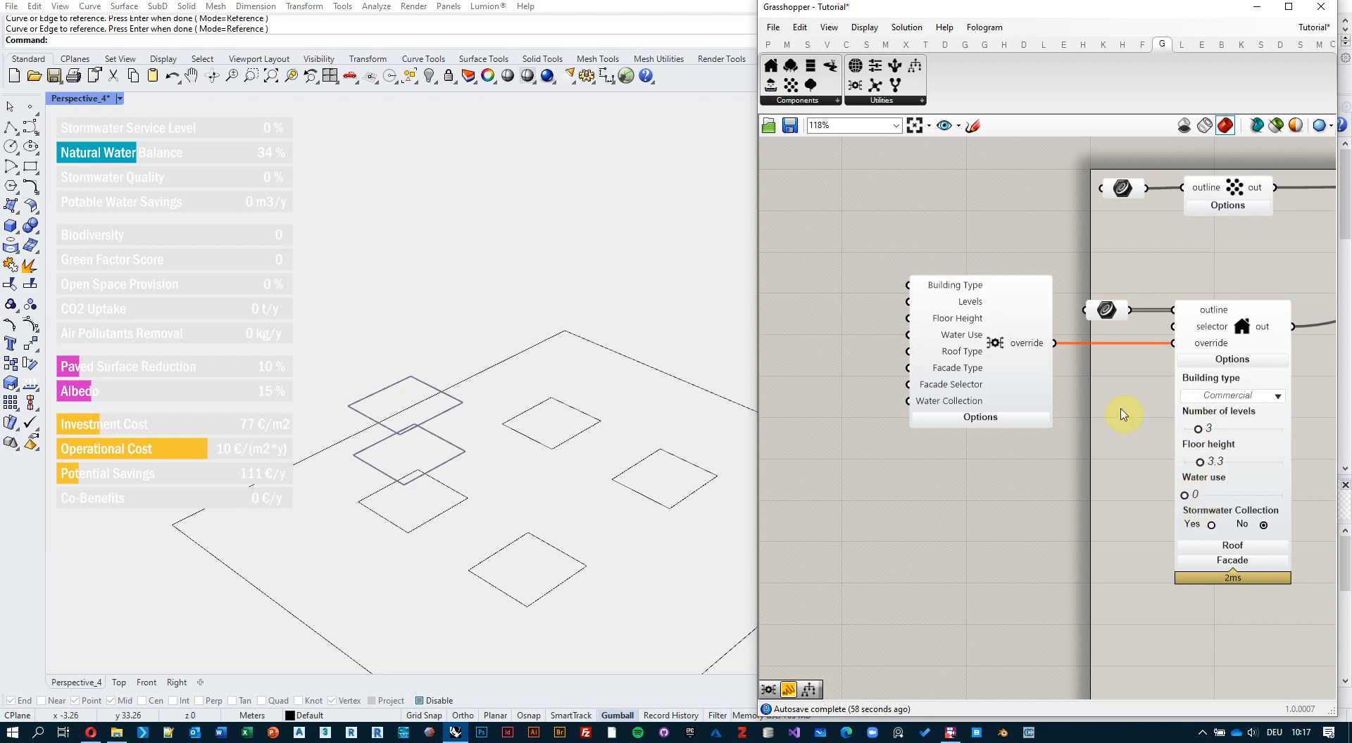
{"action": "left_click", "coordinate": [1230, 545]}
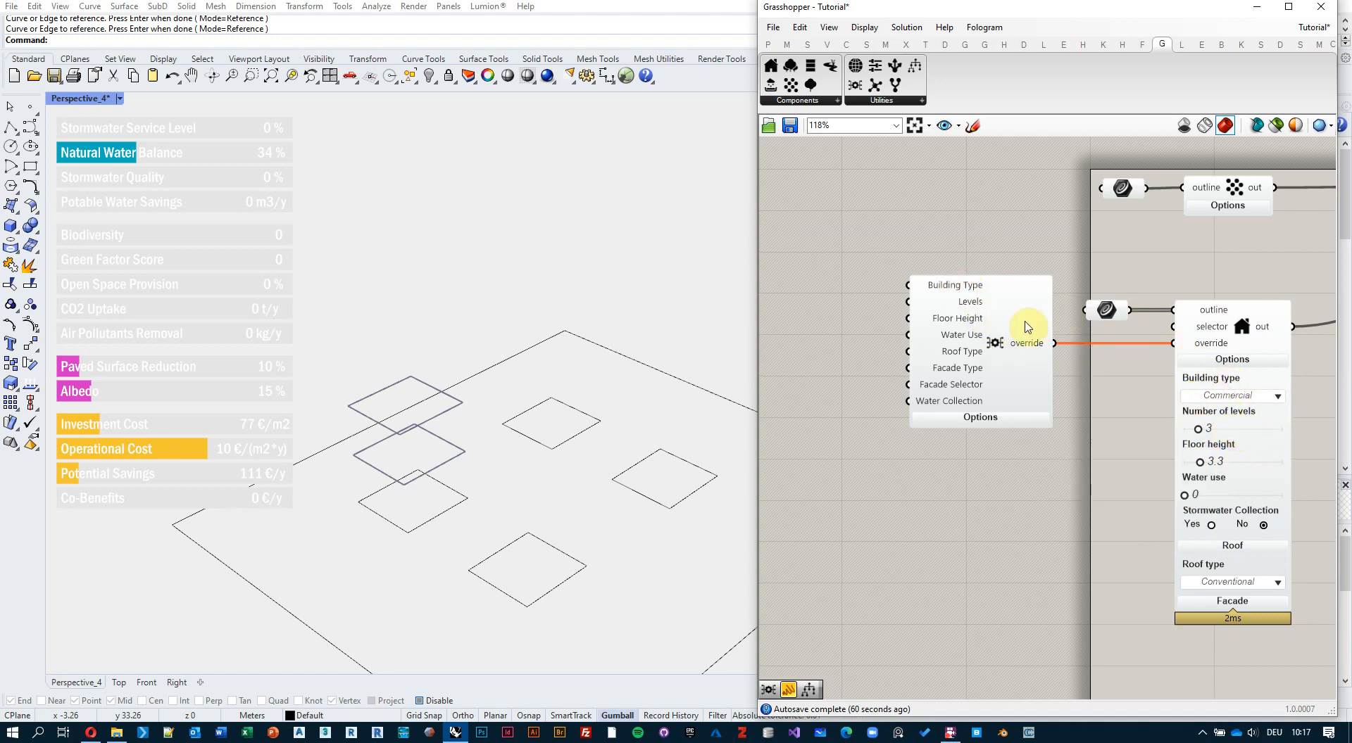
{"action": "left_click", "coordinate": [1233, 360]}
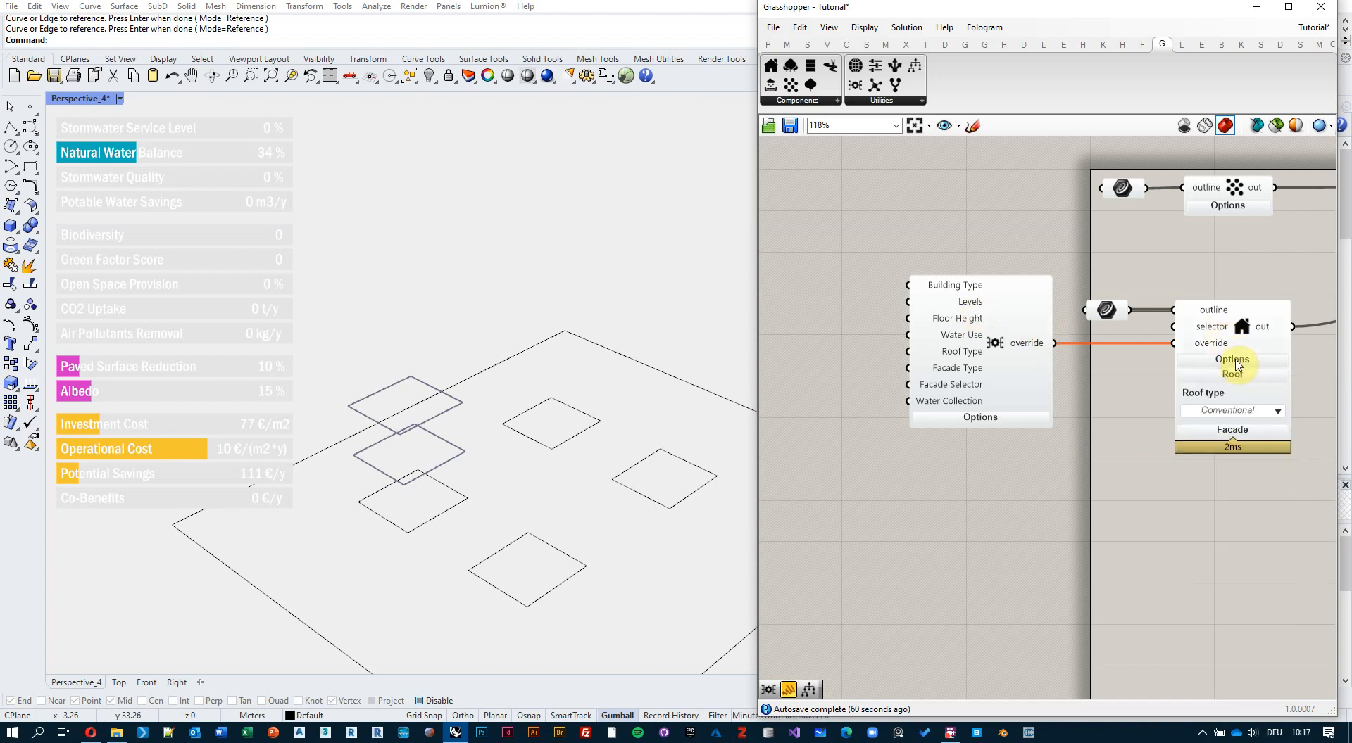
{"action": "left_click", "coordinate": [1232, 374]}
Add a panel containing Residential and connect it to the automation component's Building Type input
{"action": "mouse_move", "coordinate": [1004, 253]}
{"action": "right_mouse_down"}
{"action": "mouse_move", "coordinate": [1004, 235]}
{"action": "mouse_move", "coordinate": [991, 255]}
{"action": "right_mouse_up"}
{"action": "double_click", "coordinate": [825, 304]}
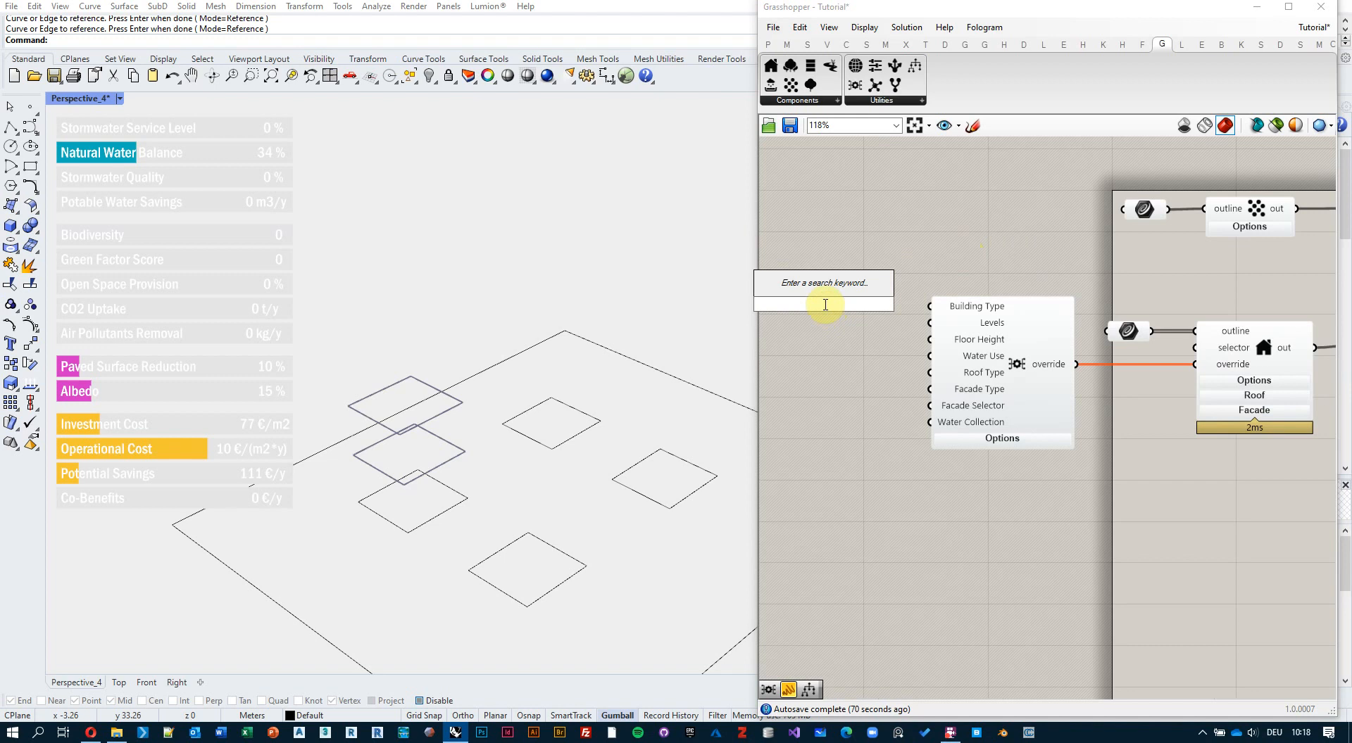
{"action": "type", "text": "//Residential"}
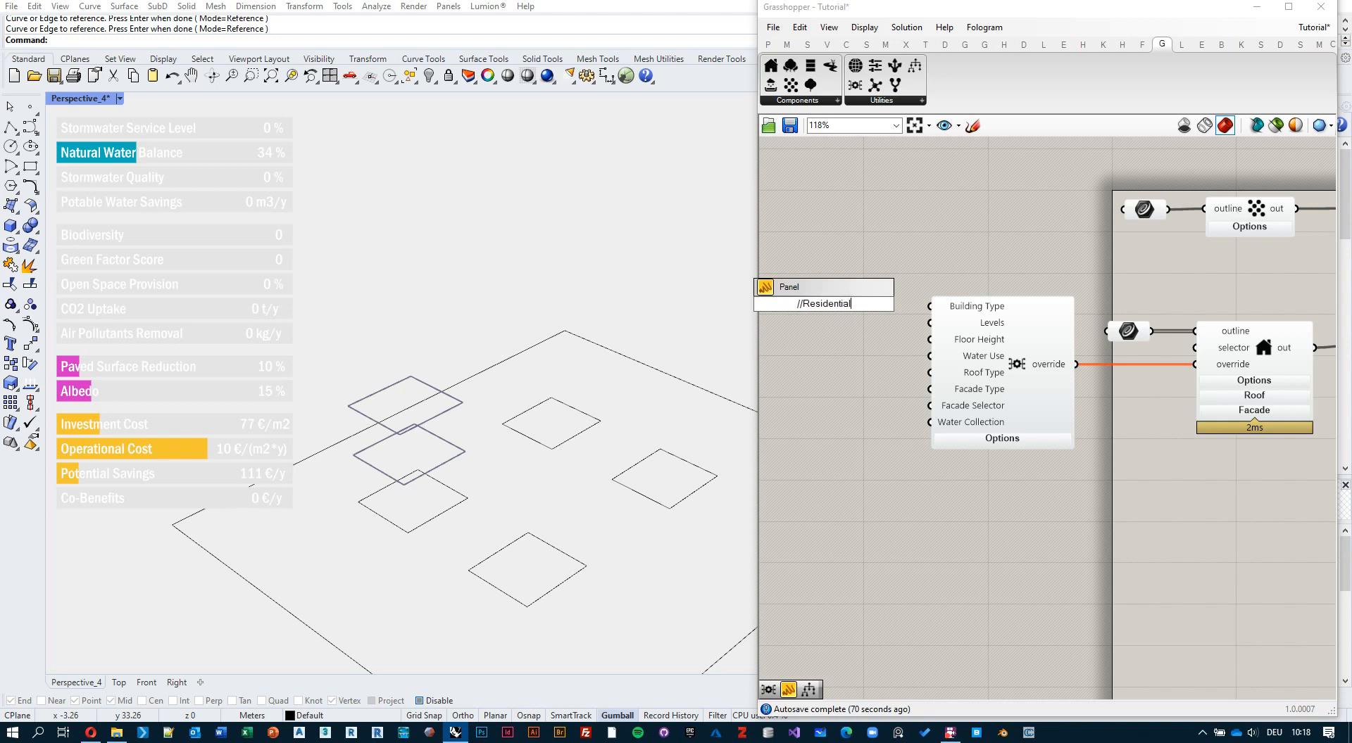
{"action": "key", "text": "Return"}
{"action": "right_click_drag", "start_coordinate": [821, 305], "coordinate": [866, 269]}
{"action": "left_click_drag", "start_coordinate": [854, 301], "coordinate": [968, 305]}
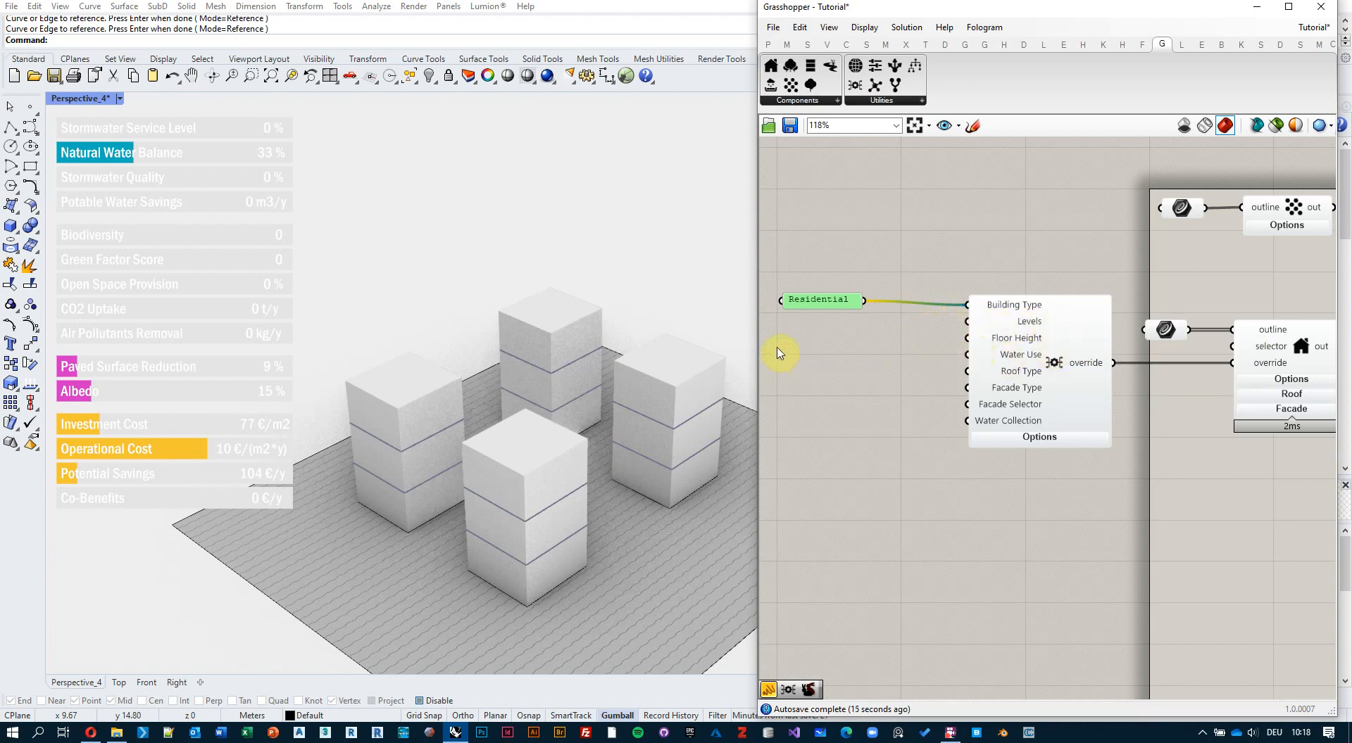
Add a second panel below the Residential one, enlarge it and list 1, 2, 3 and 4 on separate lines
{"action": "double_click", "coordinate": [803, 343]}
{"action": "type", "text": "//"}
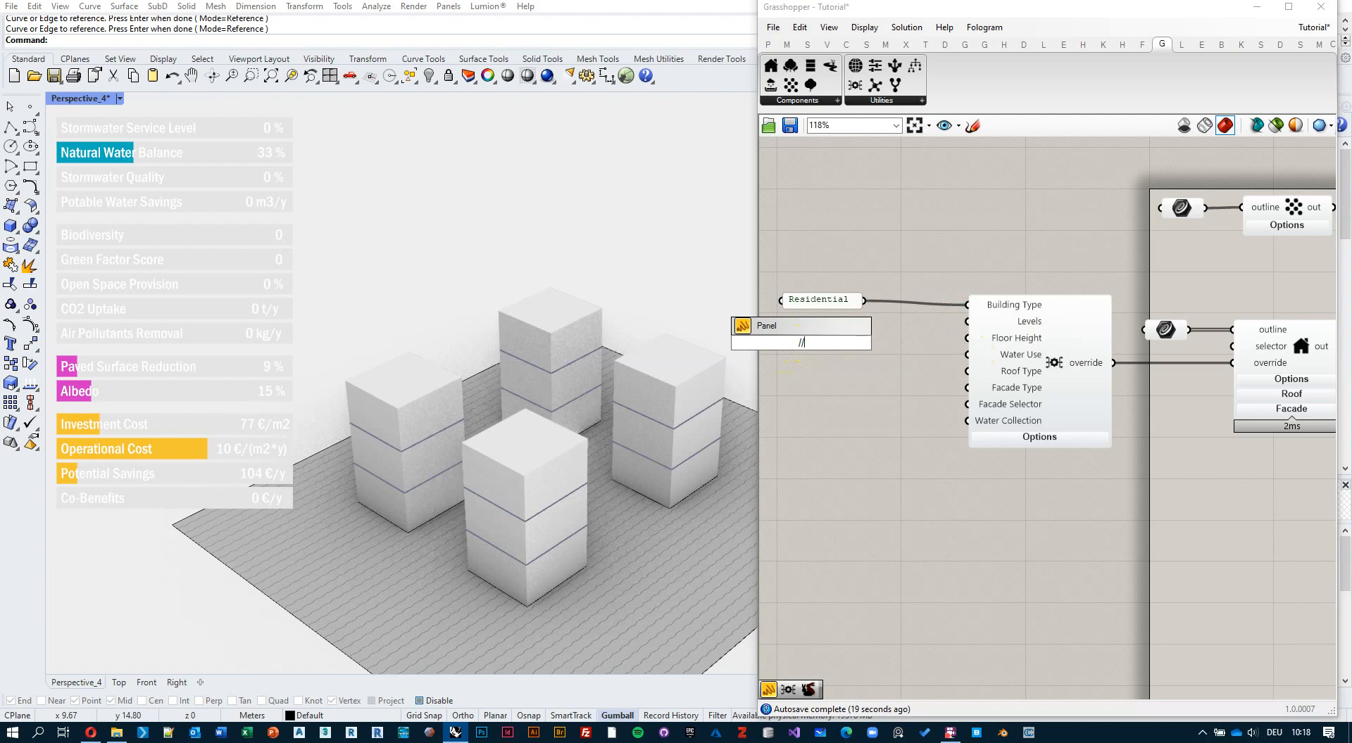
{"action": "type", "text": "1"}
{"action": "key", "text": "Return"}
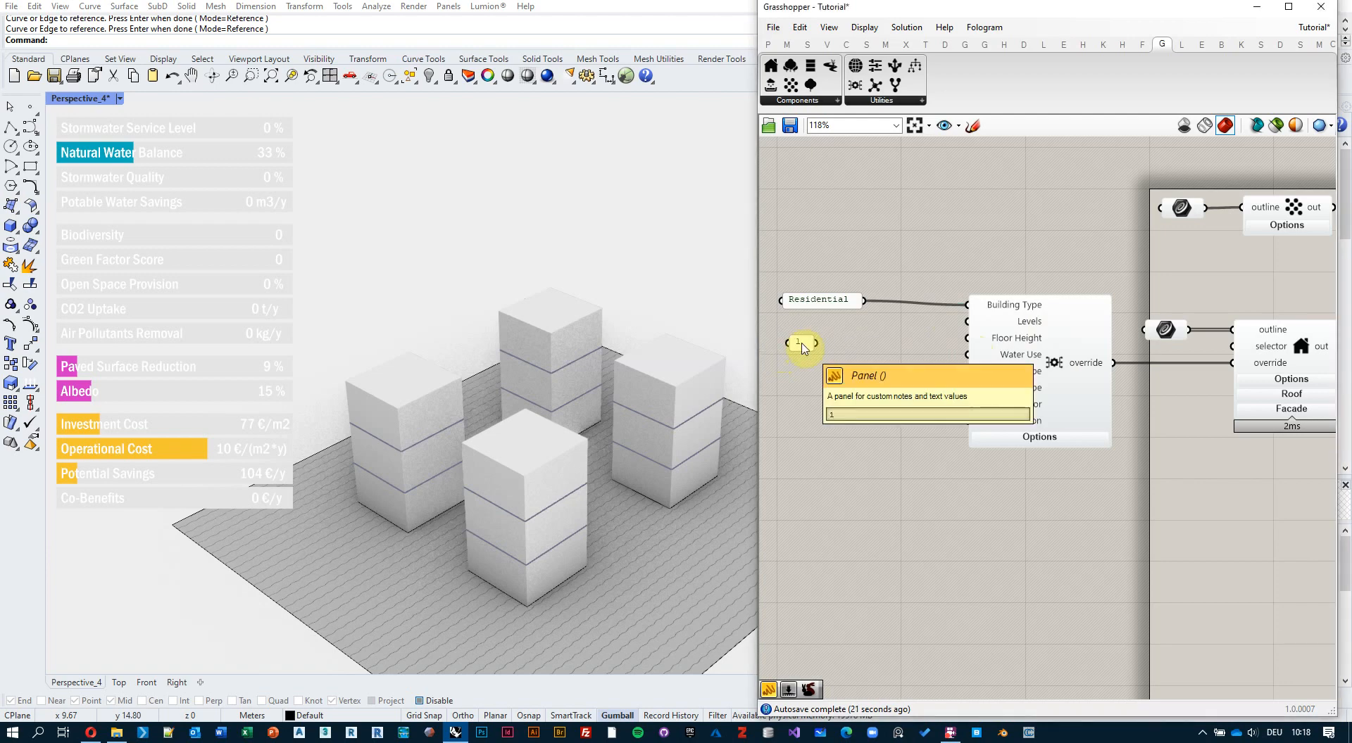
{"action": "left_click_drag", "start_coordinate": [810, 345], "coordinate": [869, 383]}
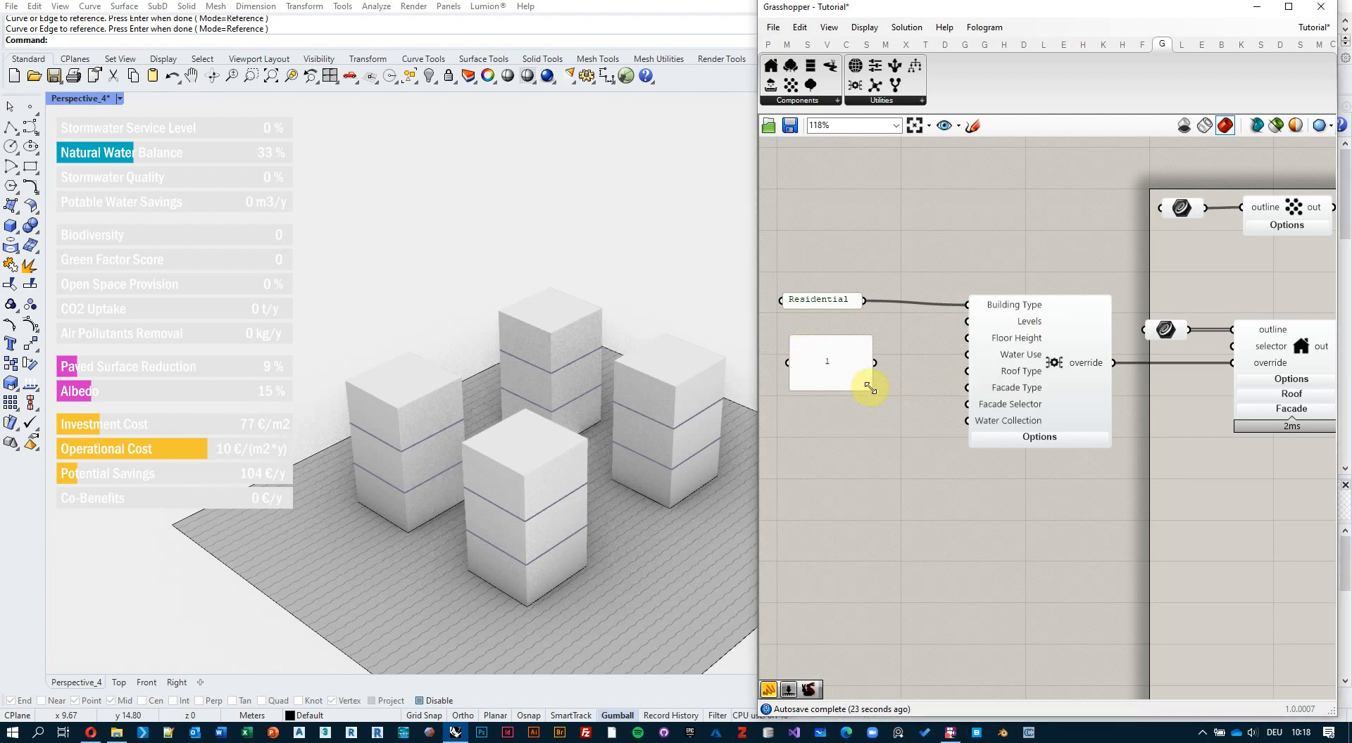
{"action": "double_click", "coordinate": [845, 354]}
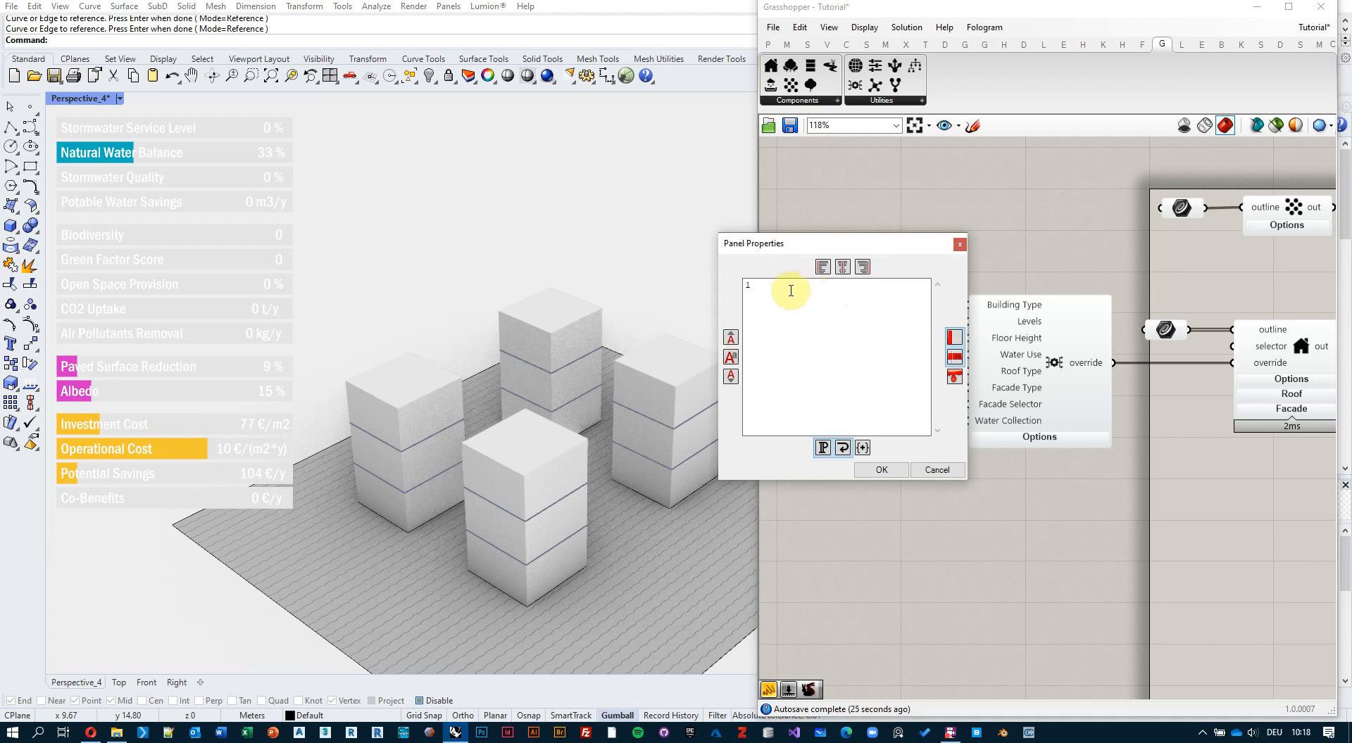
{"action": "key", "text": "Return"}
{"action": "type", "text": "2"}
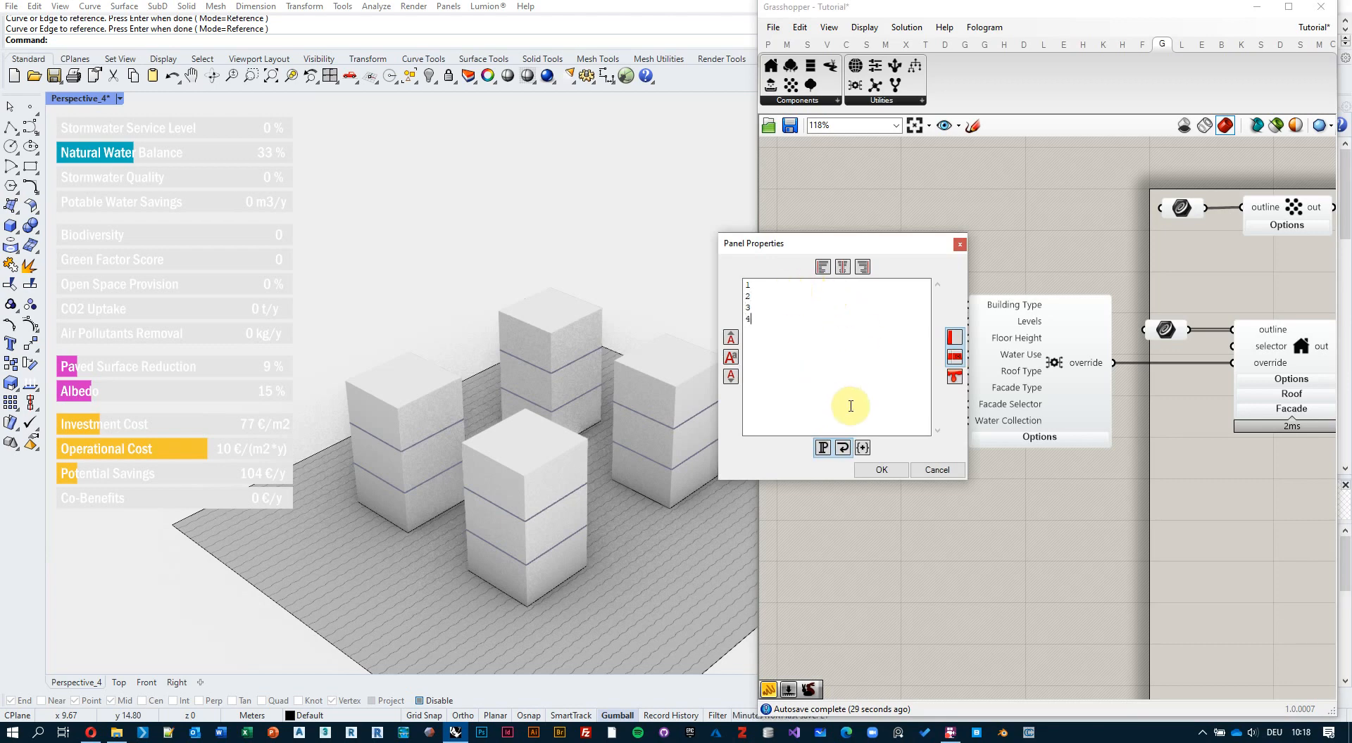
{"action": "left_click", "coordinate": [881, 470]}
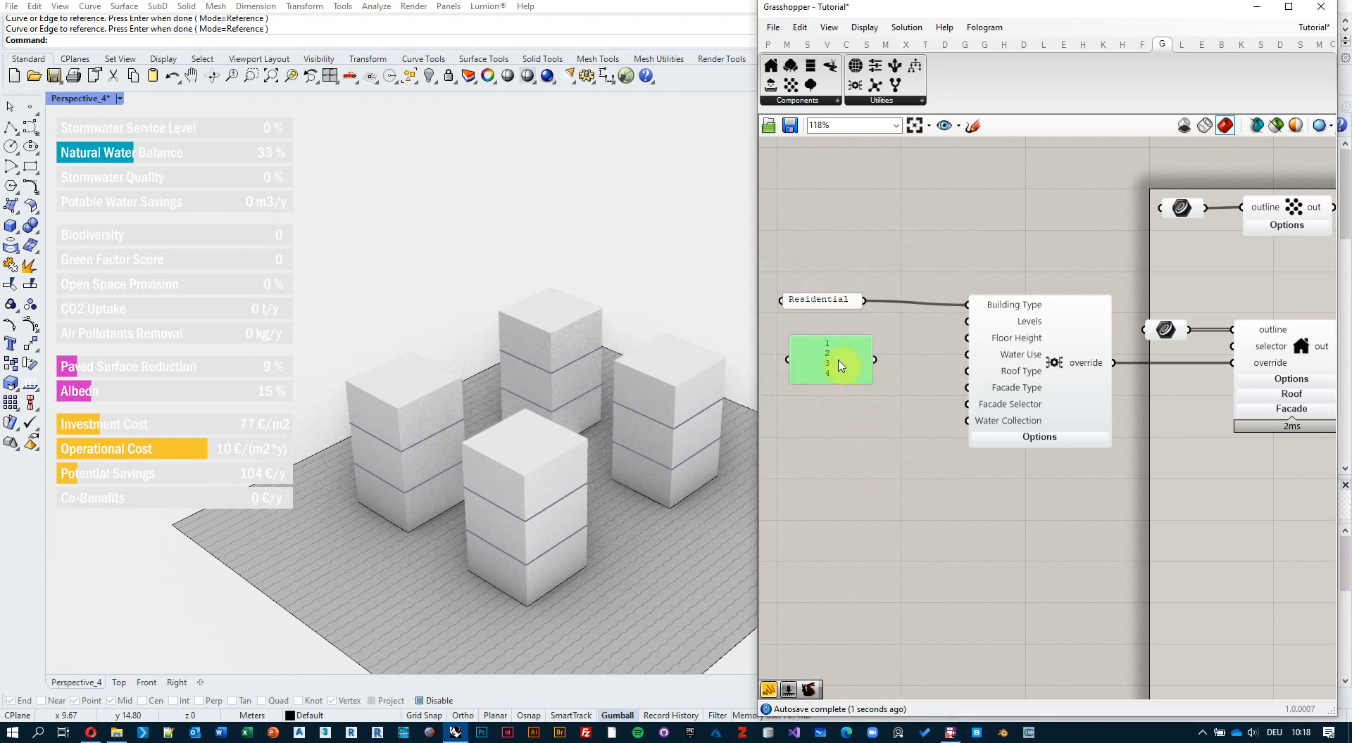
Turn off Multiline Data for the numbers panel and connect it to the automation component's Levels input
{"action": "right_click", "coordinate": [842, 365]}
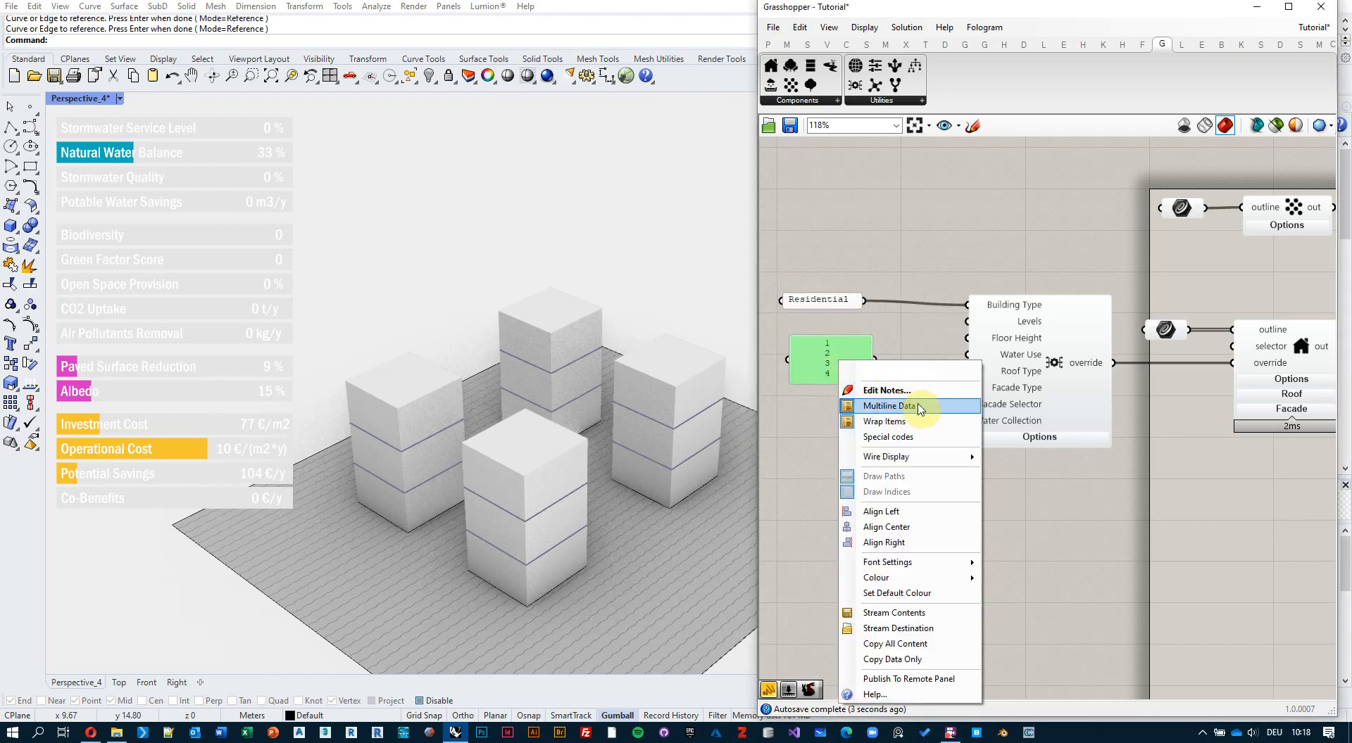
{"action": "left_click", "coordinate": [889, 406]}
{"action": "left_click_drag", "start_coordinate": [872, 384], "coordinate": [967, 321]}
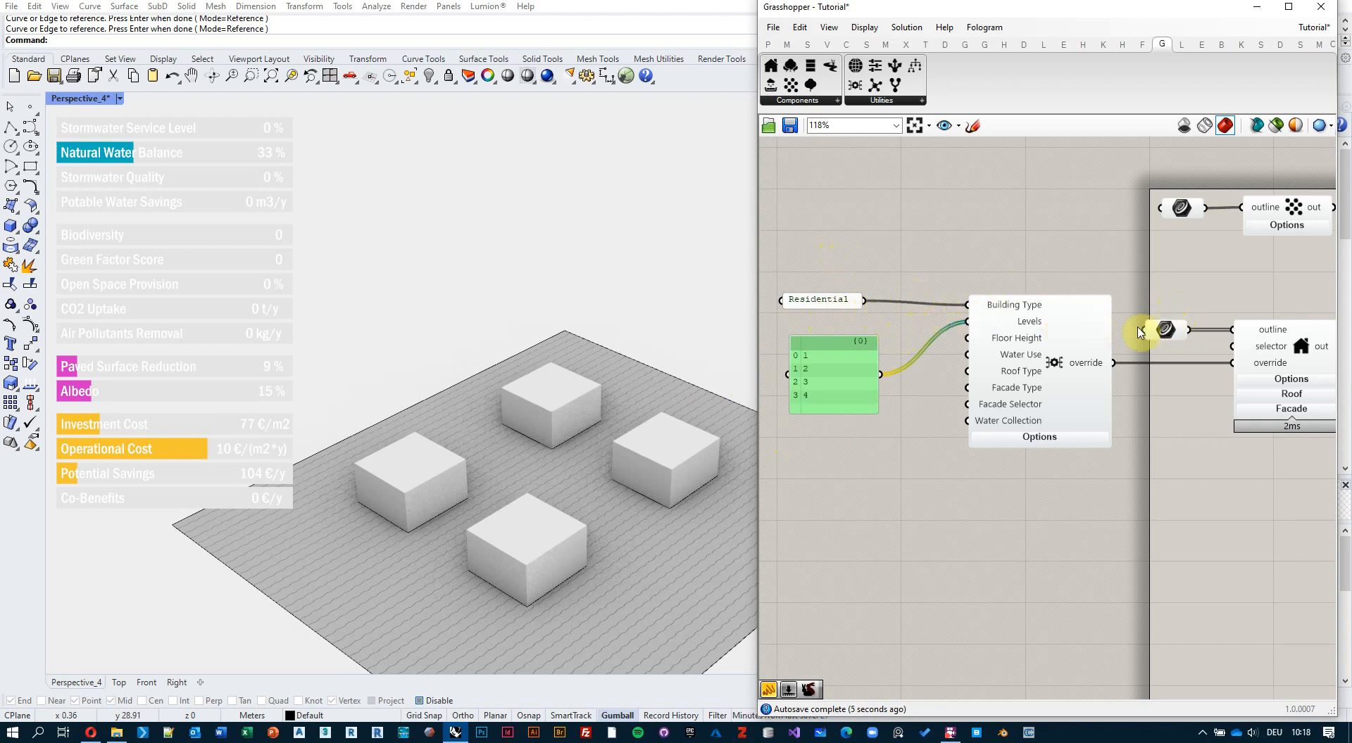
Copy the numbers panel below the Building component, feed it the override output and enlarge it to show the full parameter list
{"action": "mouse_move", "coordinate": [1173, 335]}
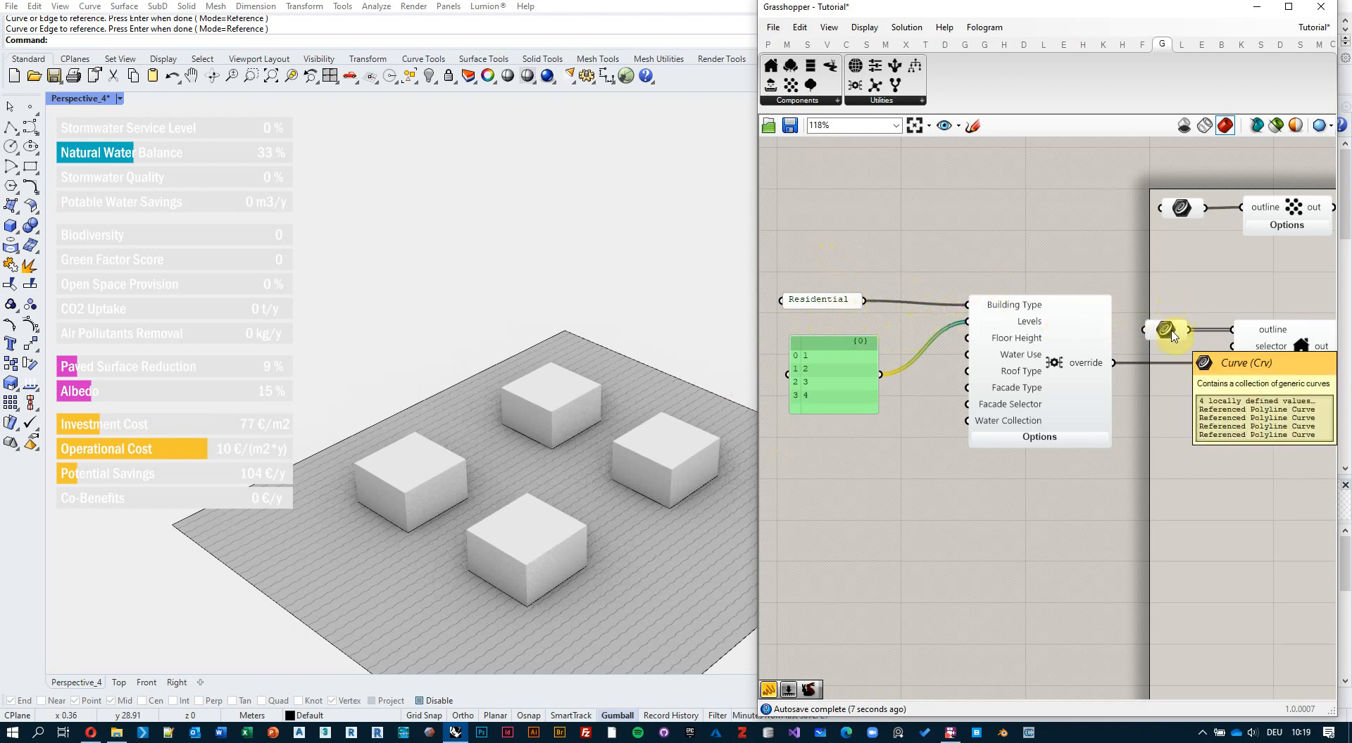
{"action": "left_click_drag", "start_coordinate": [1120, 508], "coordinate": [1242, 564]}
{"action": "right_click_drag", "start_coordinate": [1034, 560], "coordinate": [974, 470]}
{"action": "left_click_drag", "start_coordinate": [1053, 273], "coordinate": [1111, 461]}
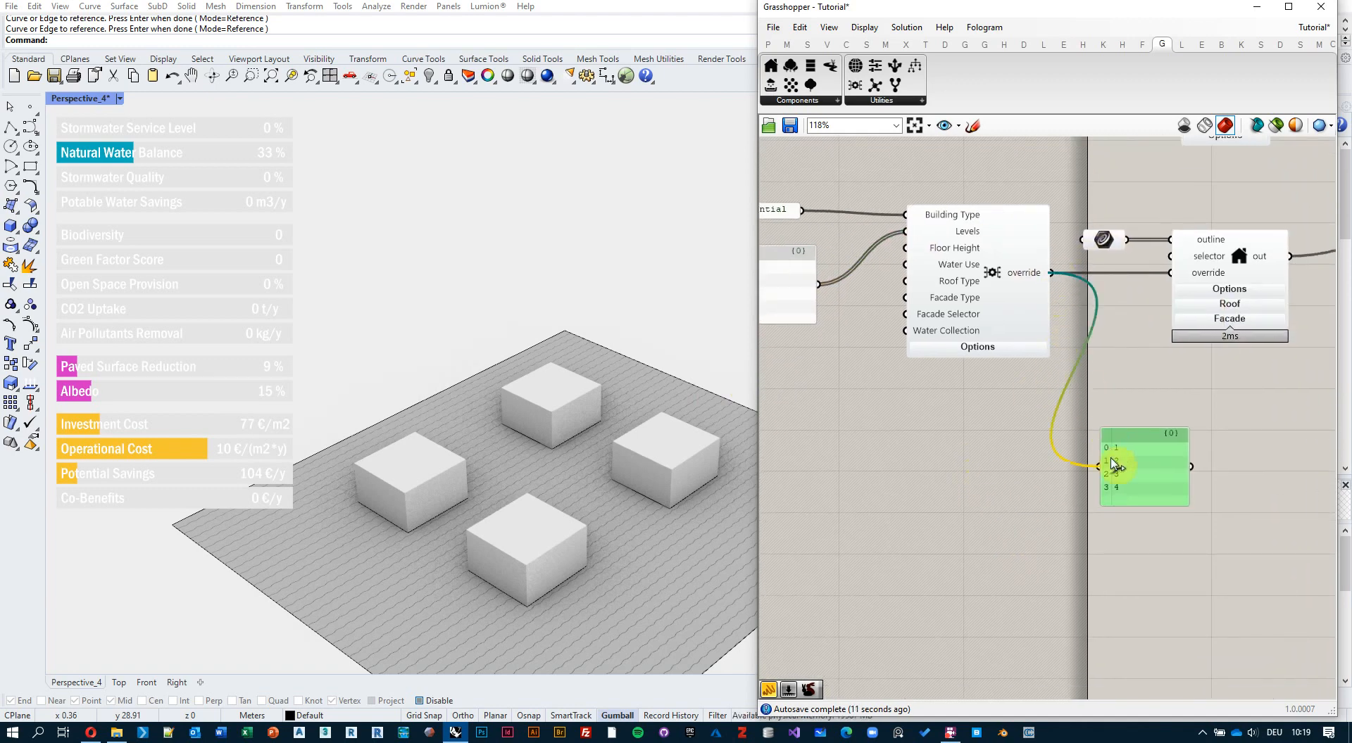
{"action": "right_click_drag", "start_coordinate": [1176, 524], "coordinate": [1095, 451]}
{"action": "left_click_drag", "start_coordinate": [1109, 440], "coordinate": [1283, 648]}
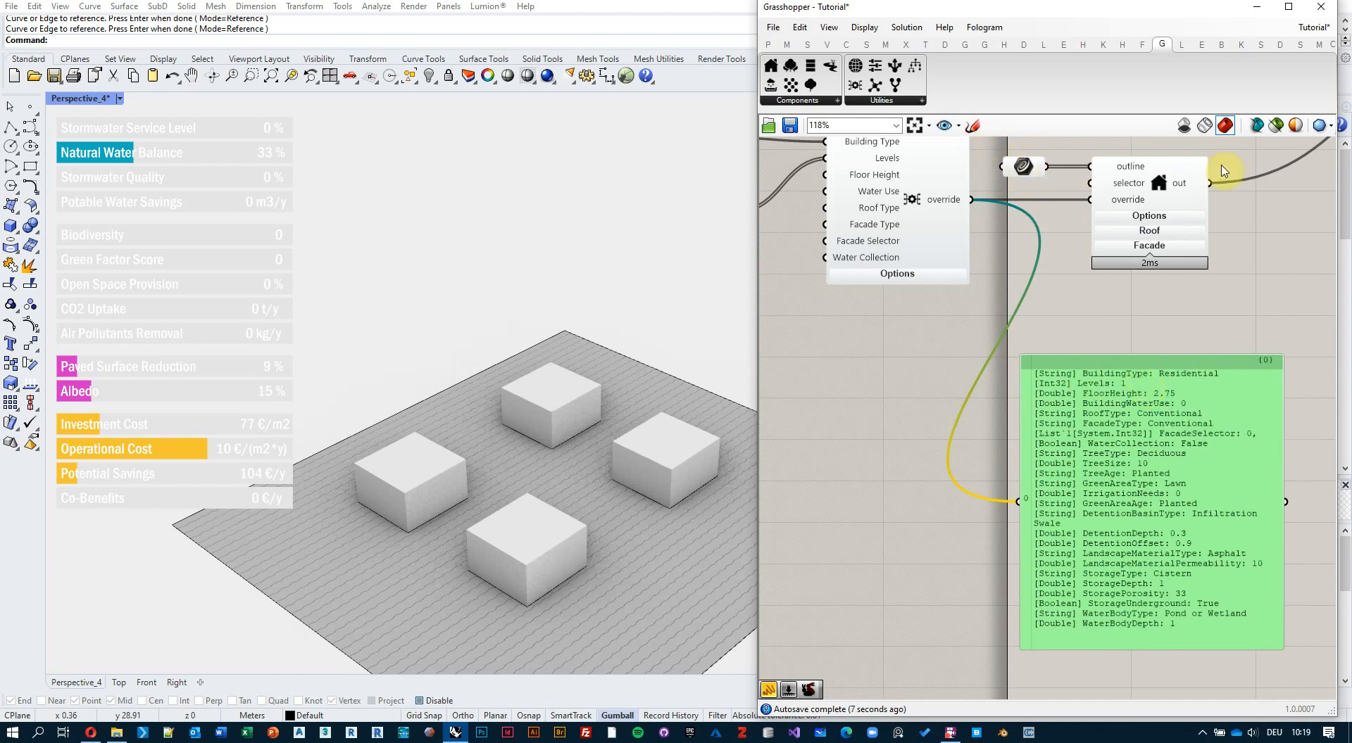
{"action": "right_click_drag", "start_coordinate": [1011, 240], "coordinate": [1127, 303]}
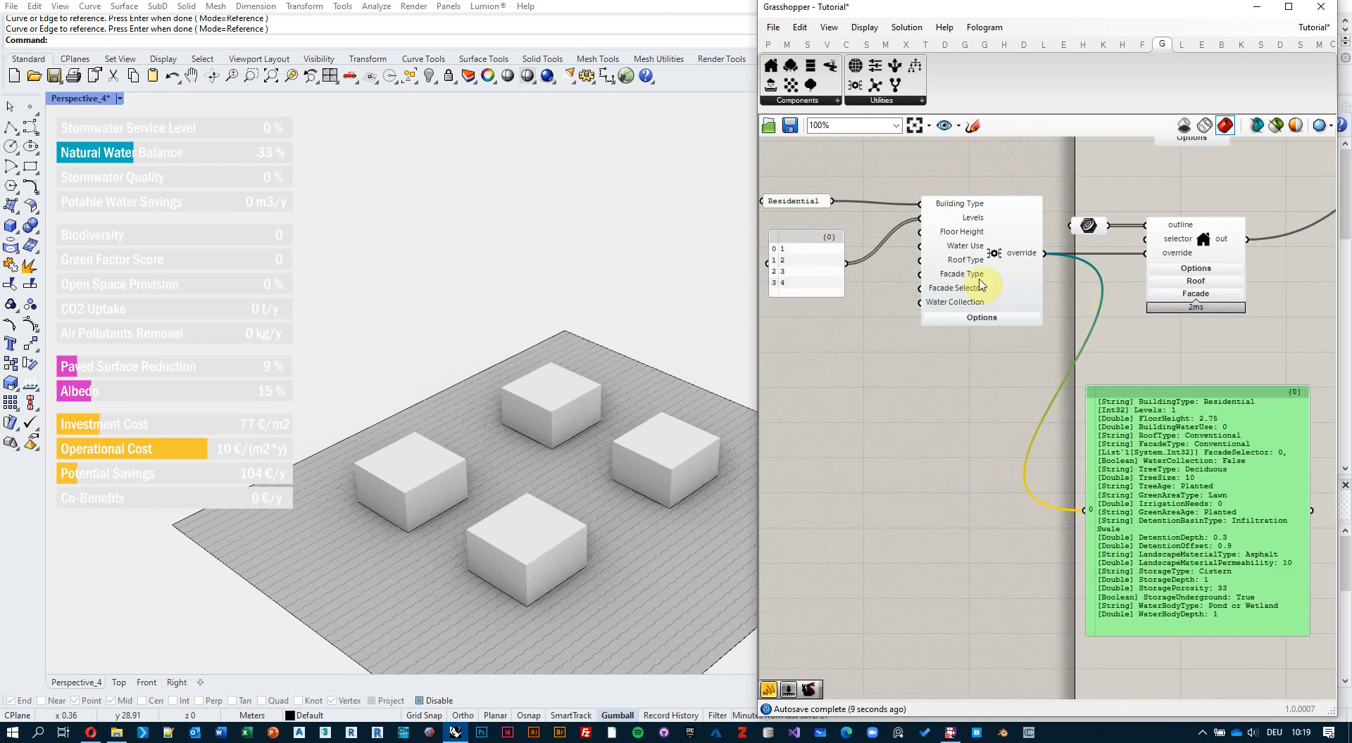
Move the Residential panel up, away from the numbers panel, and turn off its Multiline Data option
{"action": "scroll", "coordinate": [873, 240], "scroll_direction": "up", "scroll_amount": 2}
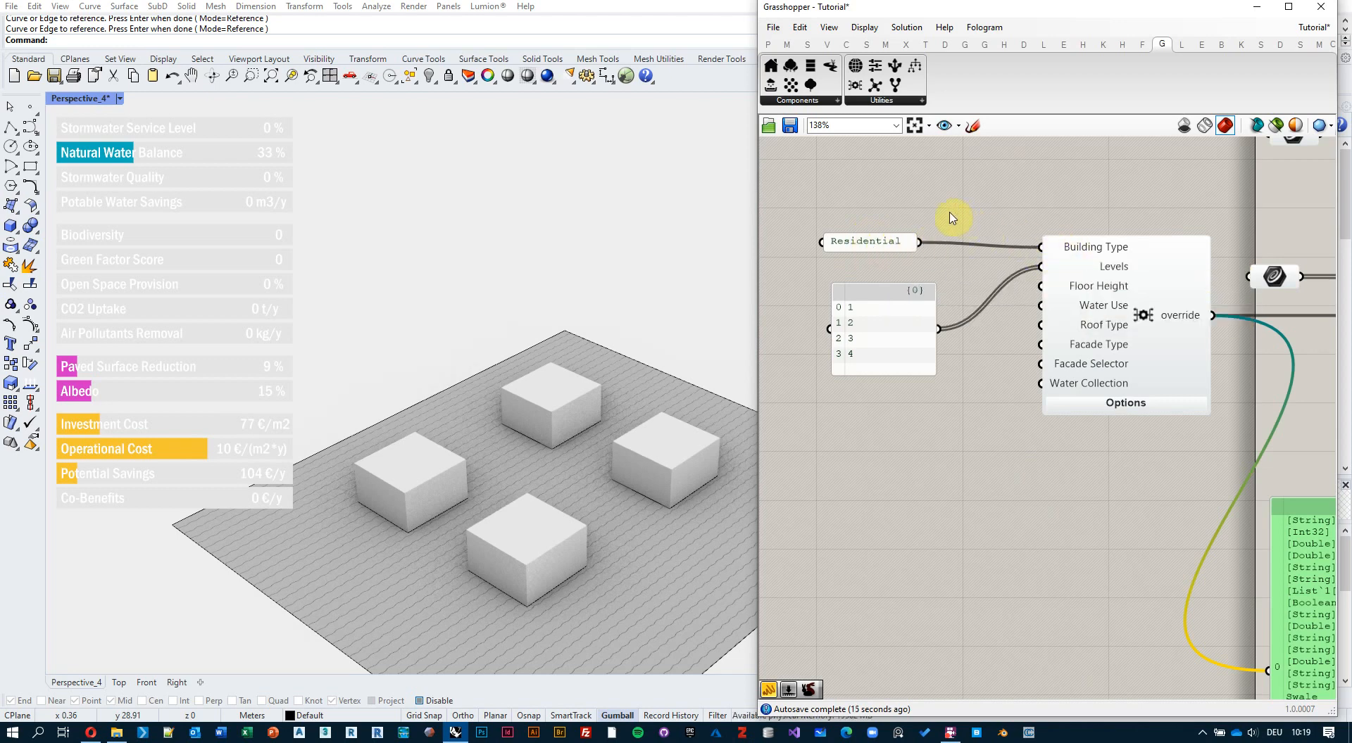
{"action": "left_click_drag", "start_coordinate": [872, 242], "coordinate": [866, 200]}
{"action": "right_click", "coordinate": [866, 202]}
{"action": "left_click", "coordinate": [915, 246]}
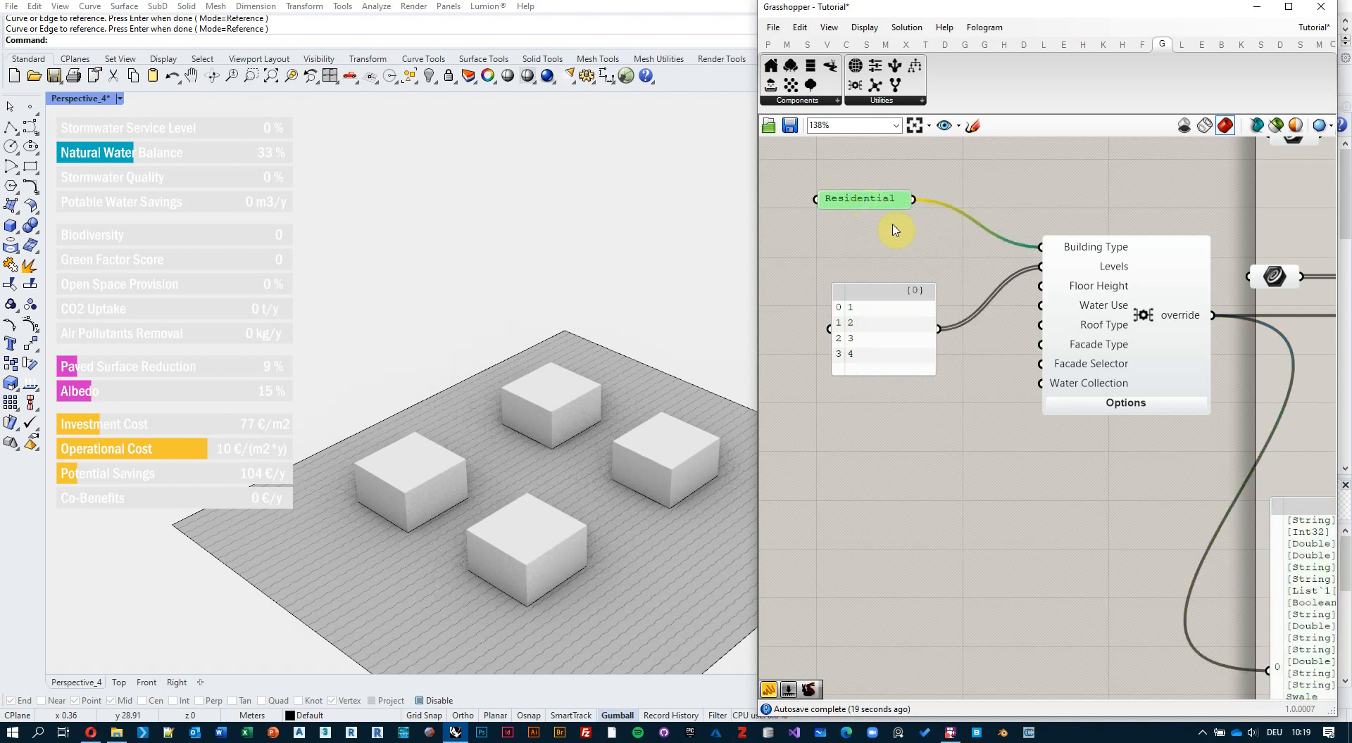
List Residential on four separate lines in the building type panel and enlarge it to show all entries
{"action": "double_click", "coordinate": [889, 205]}
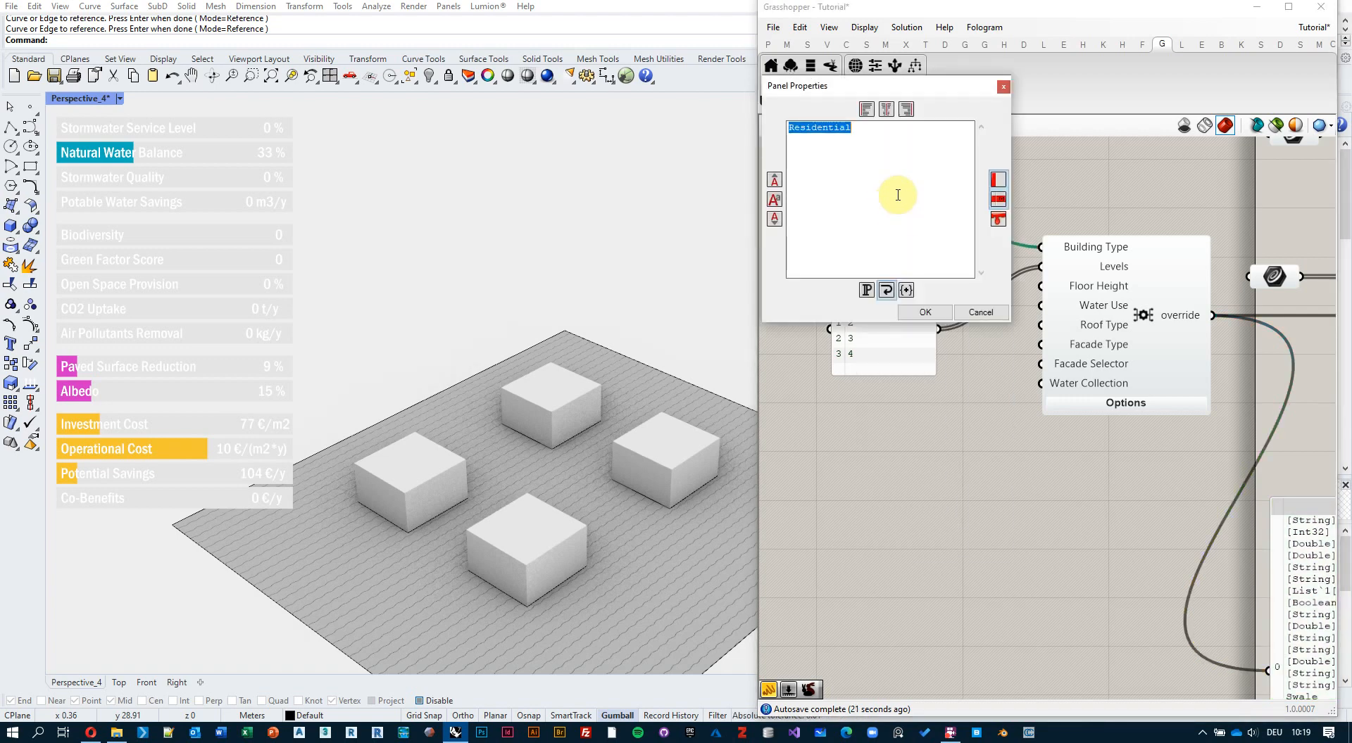
{"action": "left_click", "coordinate": [862, 143]}
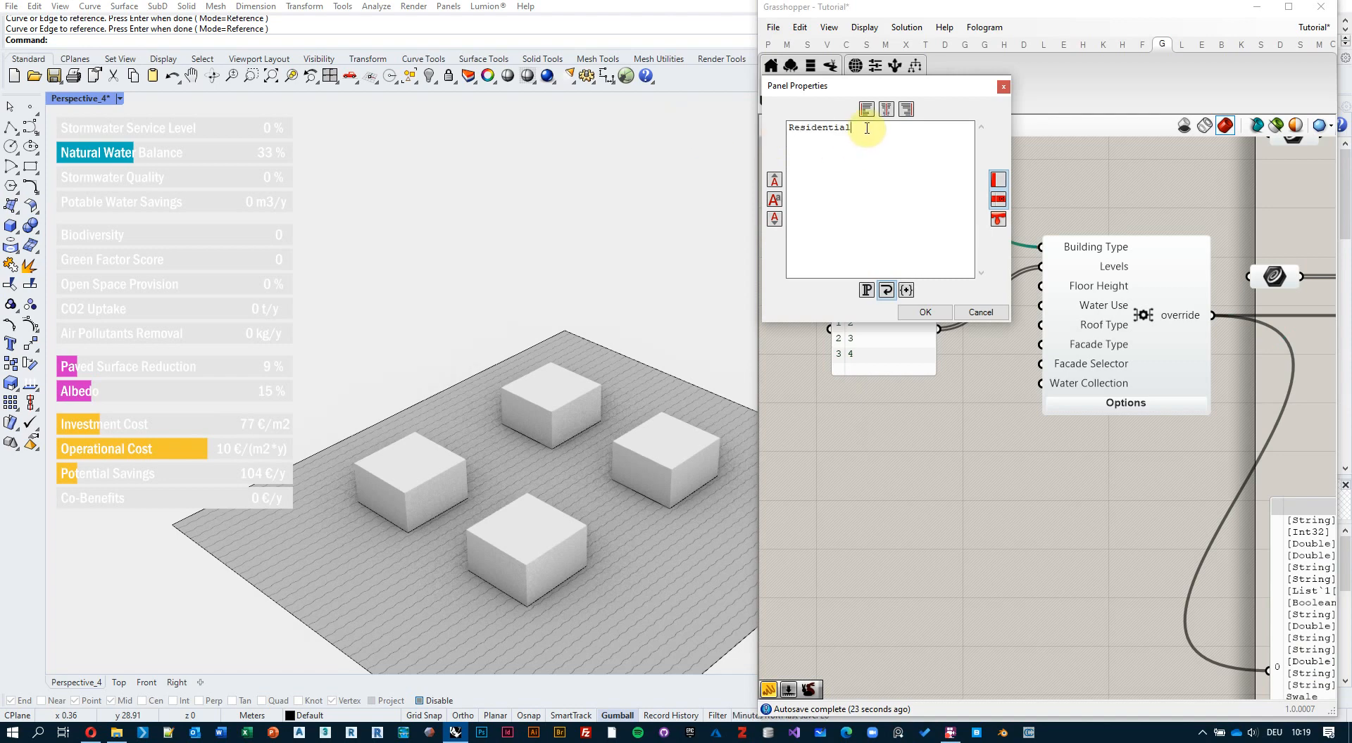
{"action": "key", "text": "Return"}
{"action": "key", "text": "ctrl+v"}
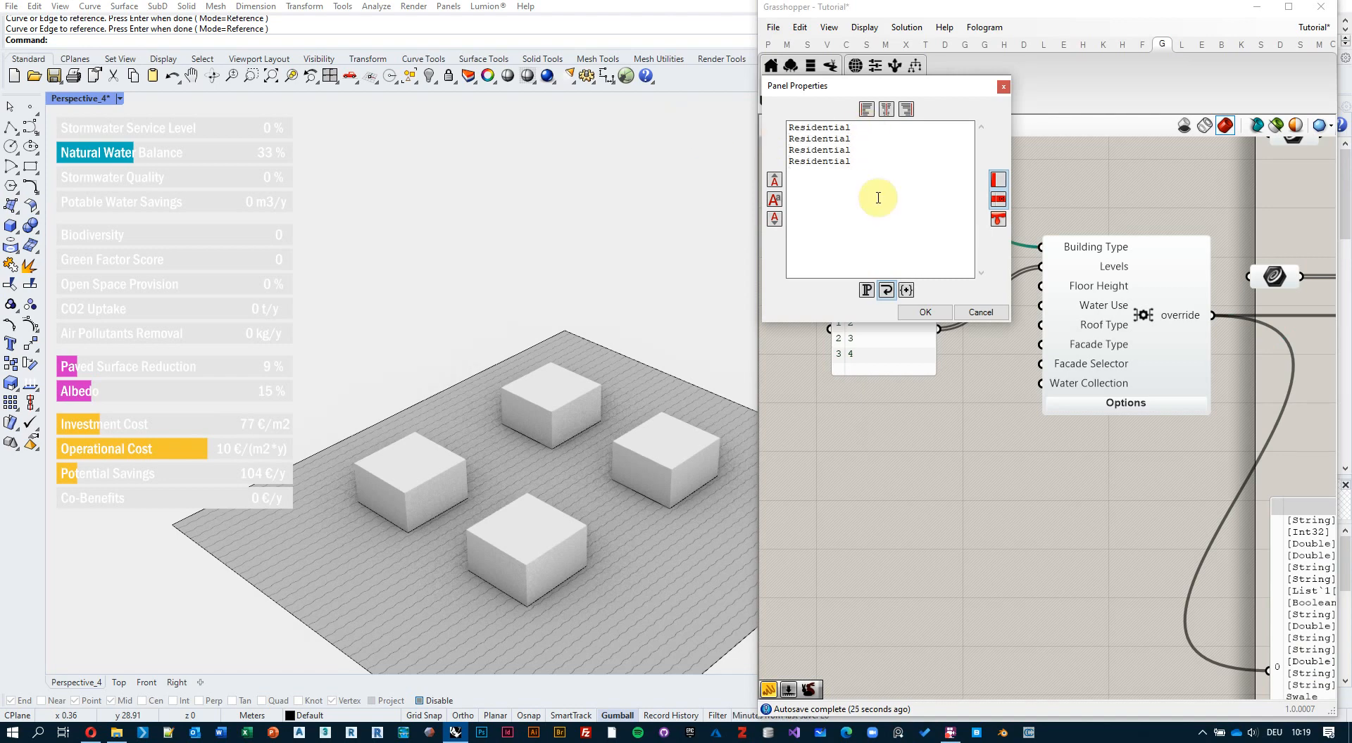
{"action": "left_click", "coordinate": [919, 310]}
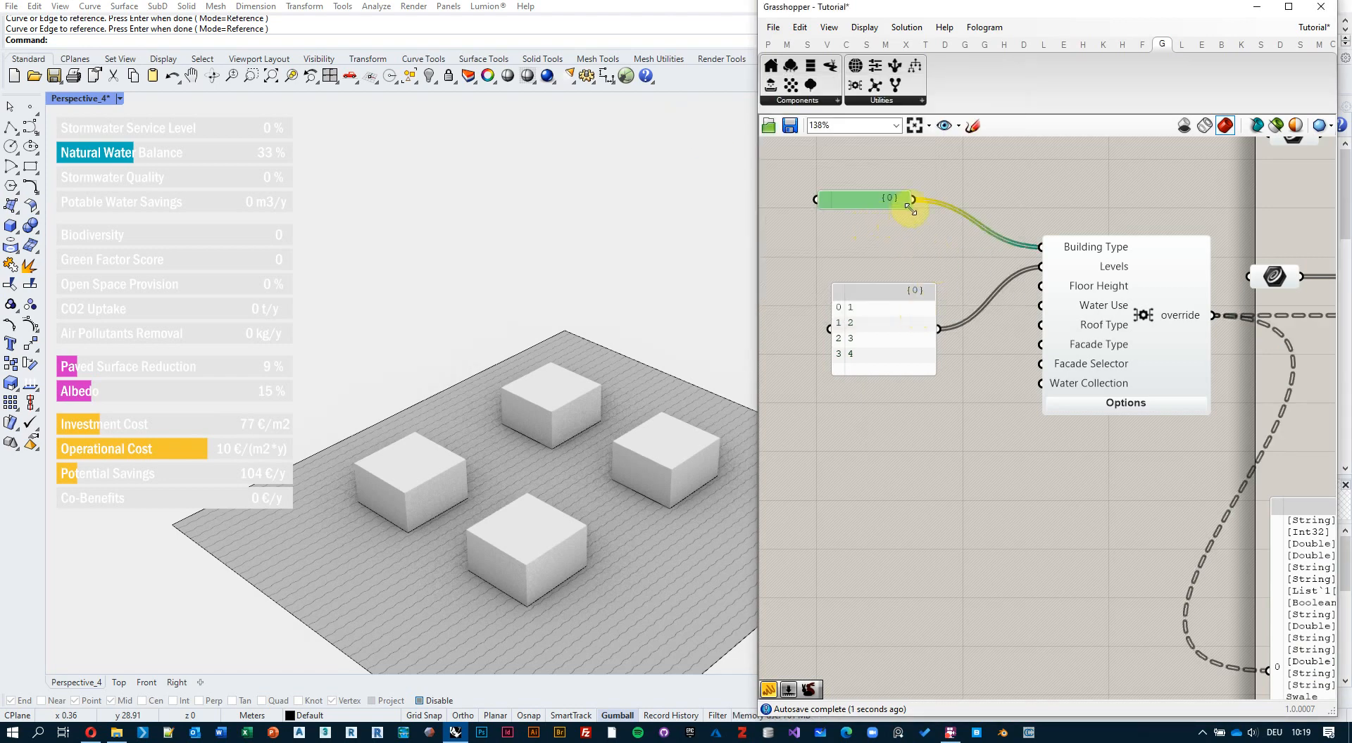
{"action": "left_click_drag", "start_coordinate": [908, 206], "coordinate": [931, 272]}
{"action": "left_click", "coordinate": [957, 254]}
Examine the parameter lists of the separate branches in the override output panel and compare them with the four buildings
{"action": "scroll", "coordinate": [958, 253], "scroll_direction": "down", "scroll_amount": 3}
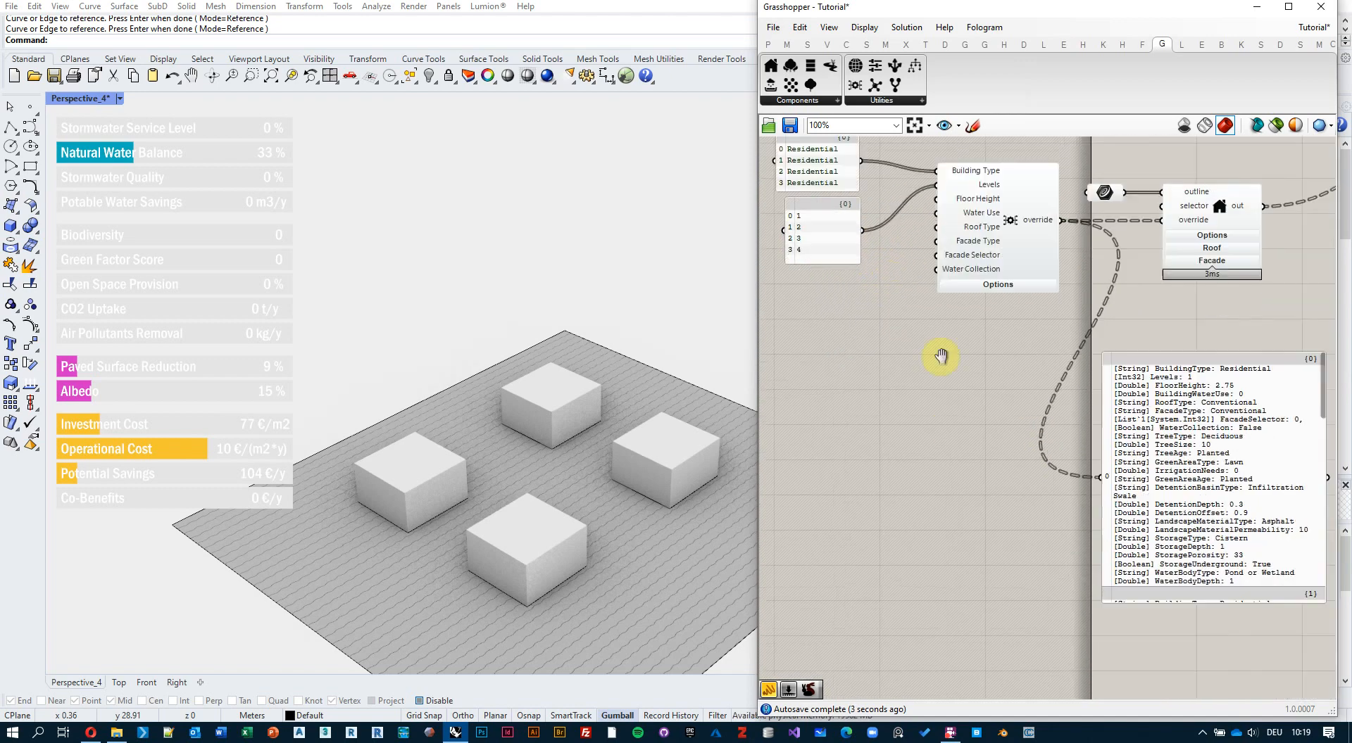
{"action": "mouse_move", "coordinate": [1241, 303]}
{"action": "left_mouse_down"}
{"action": "mouse_move", "coordinate": [1242, 480]}
{"action": "mouse_move", "coordinate": [1234, 398]}
{"action": "mouse_move", "coordinate": [1249, 289]}
{"action": "left_mouse_up"}
{"action": "scroll", "coordinate": [1068, 305], "scroll_direction": "up", "scroll_amount": 3}
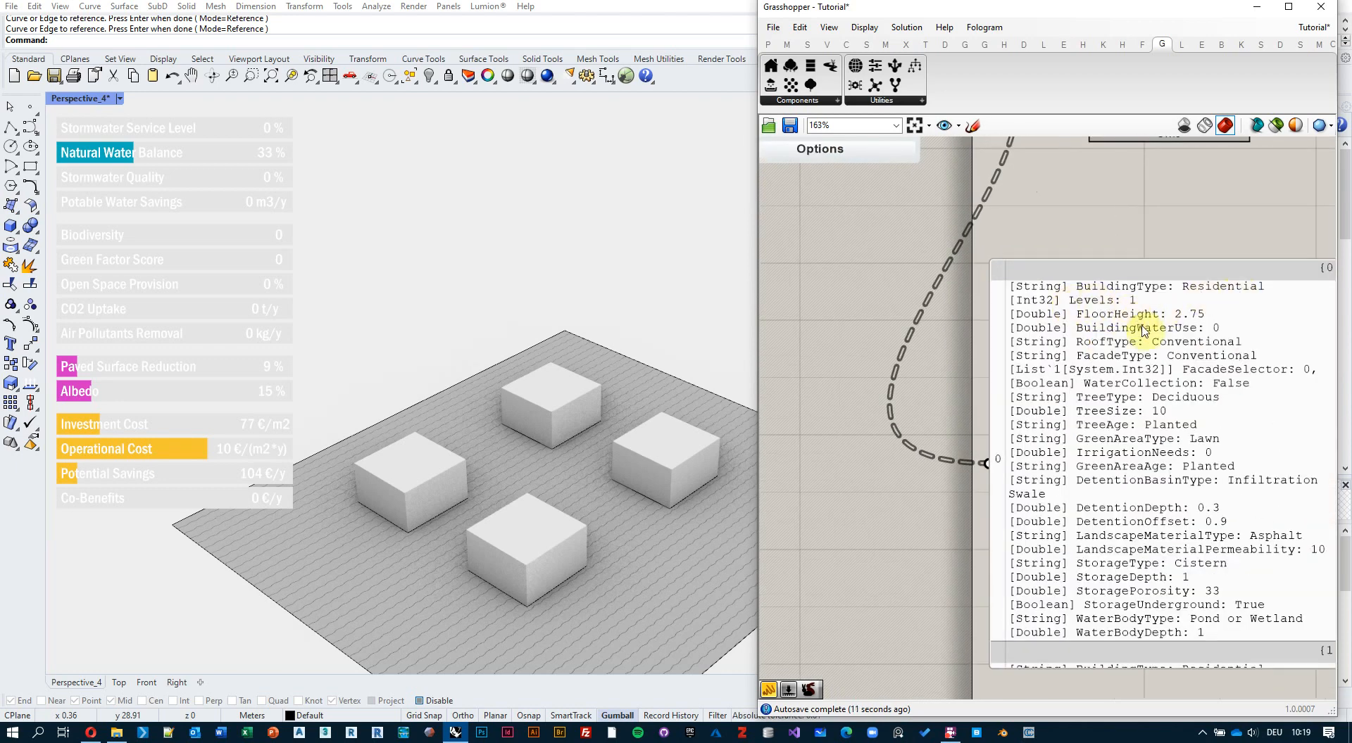
{"action": "right_click_drag", "start_coordinate": [1118, 233], "coordinate": [1016, 193]}
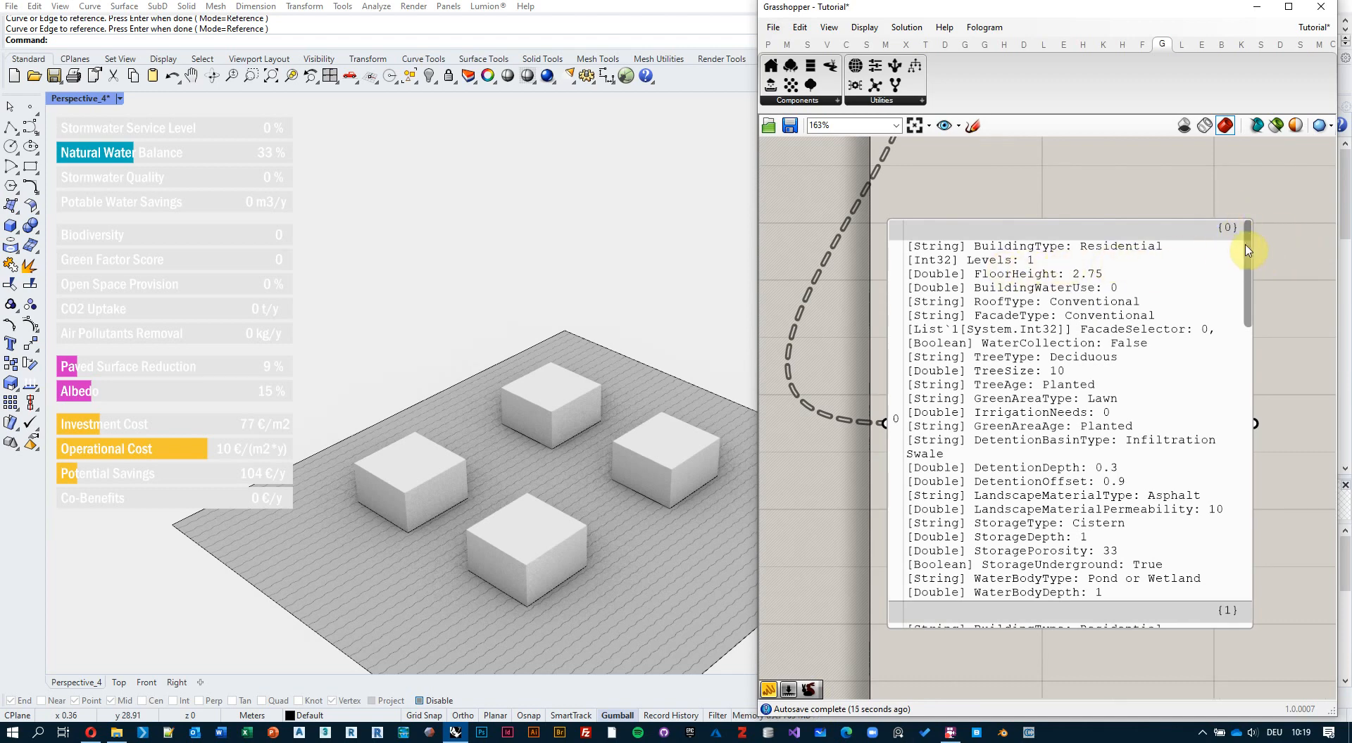
{"action": "left_click_drag", "start_coordinate": [1247, 250], "coordinate": [1251, 473]}
{"action": "scroll", "coordinate": [1082, 332], "scroll_direction": "down", "scroll_amount": 5}
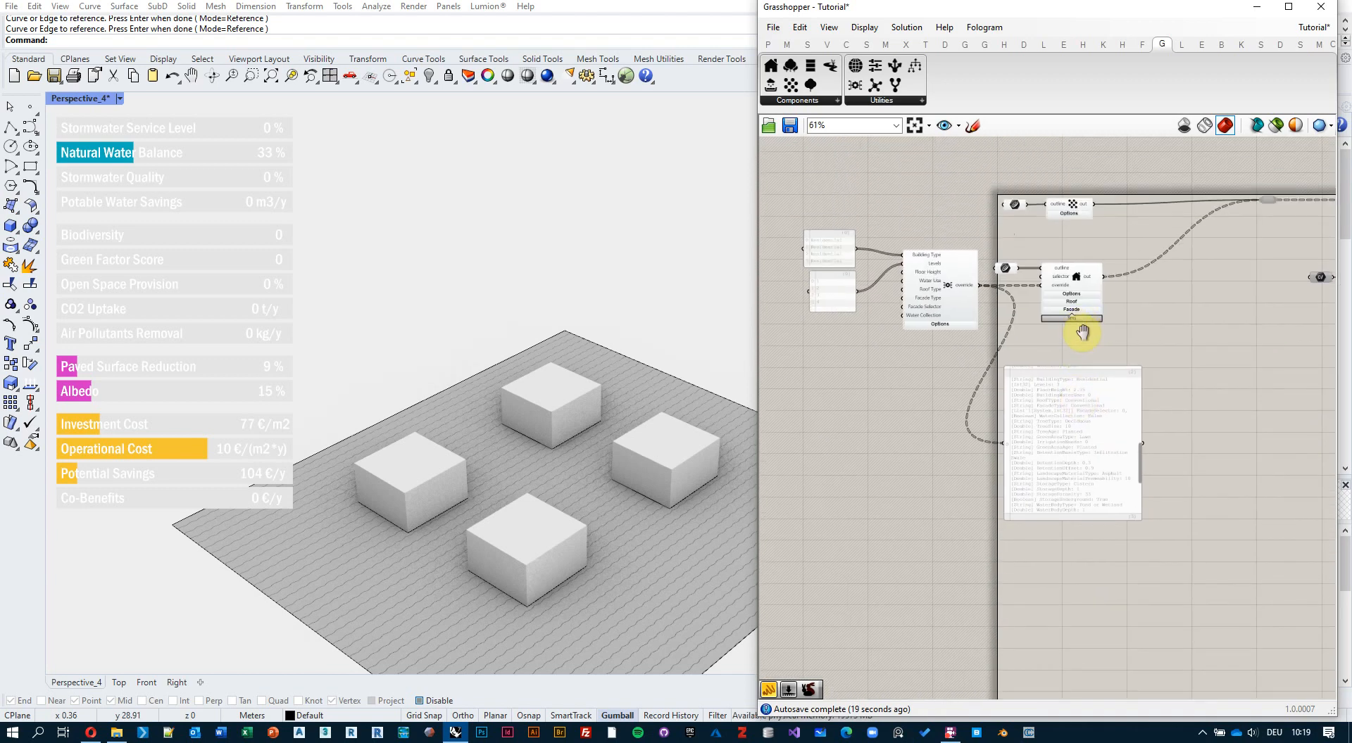
{"action": "scroll", "coordinate": [1017, 263], "scroll_direction": "up", "scroll_amount": 4}
{"action": "right_click_drag", "start_coordinate": [584, 405], "coordinate": [581, 374], "text": "shift"}
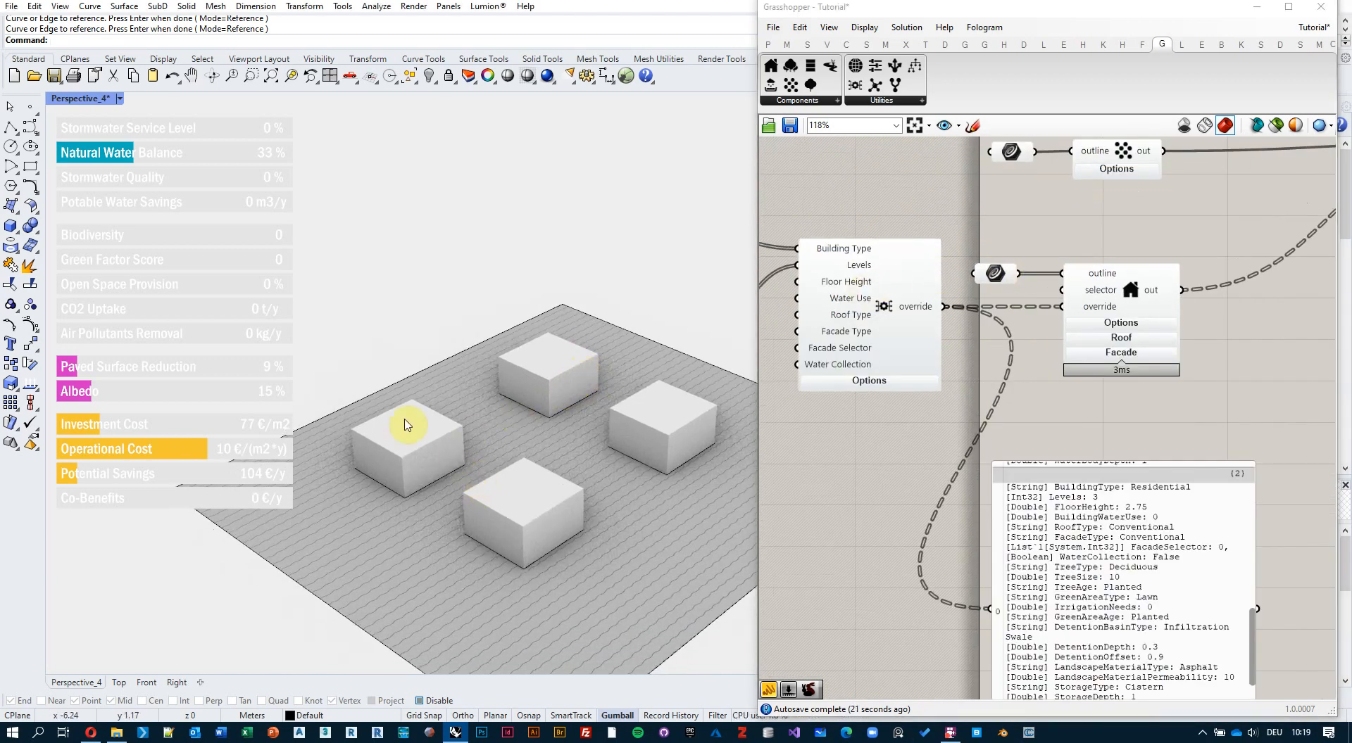
{"action": "right_click_drag", "start_coordinate": [938, 232], "coordinate": [1026, 234]}
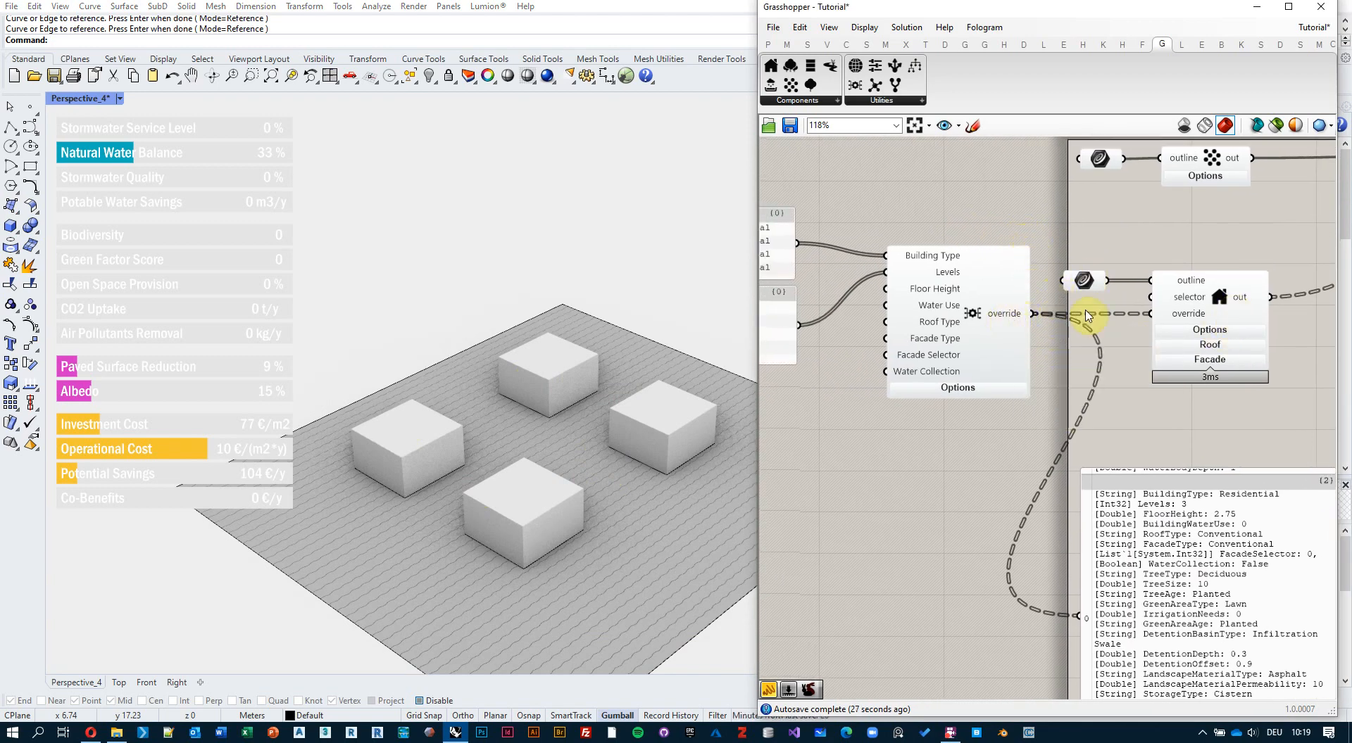
{"action": "right_click_drag", "start_coordinate": [1122, 382], "coordinate": [1092, 362]}
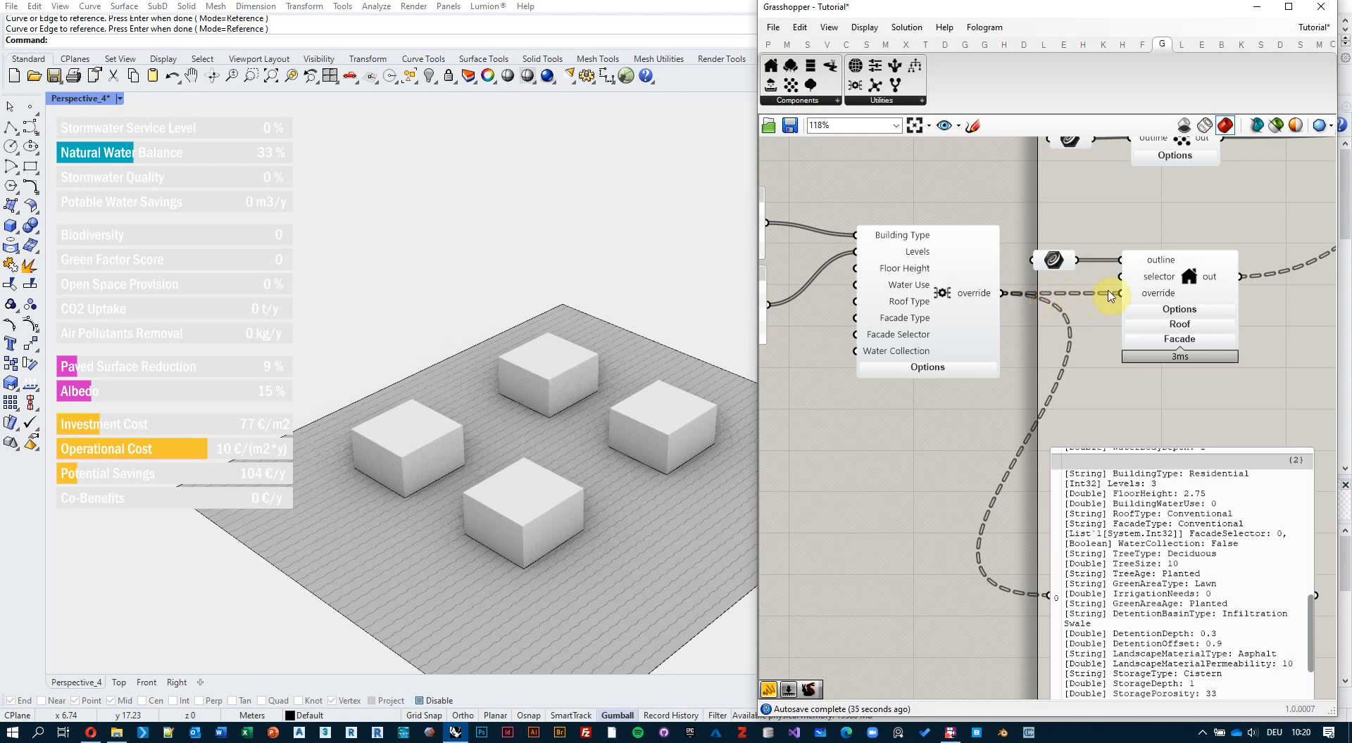
{"action": "right_click_drag", "start_coordinate": [1133, 357], "coordinate": [1124, 368]}
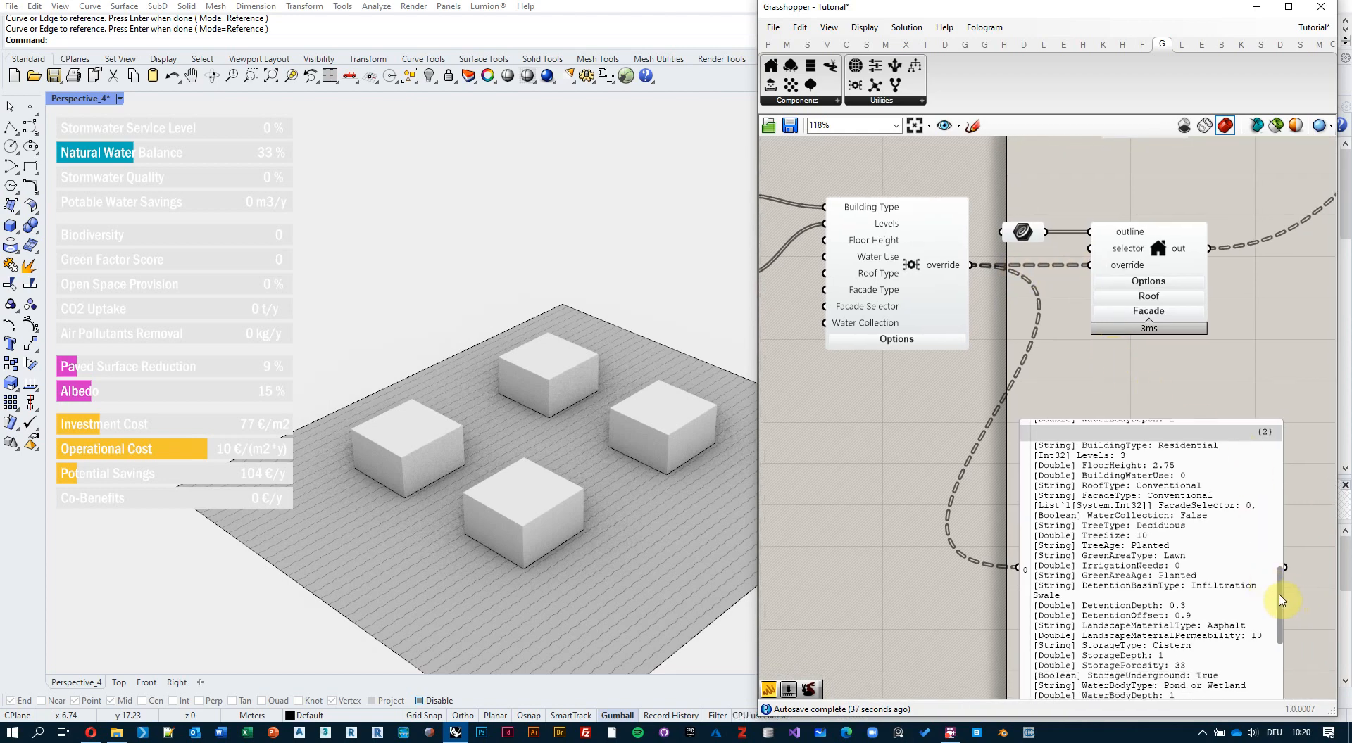
{"action": "left_click_drag", "start_coordinate": [1280, 601], "coordinate": [1294, 428]}
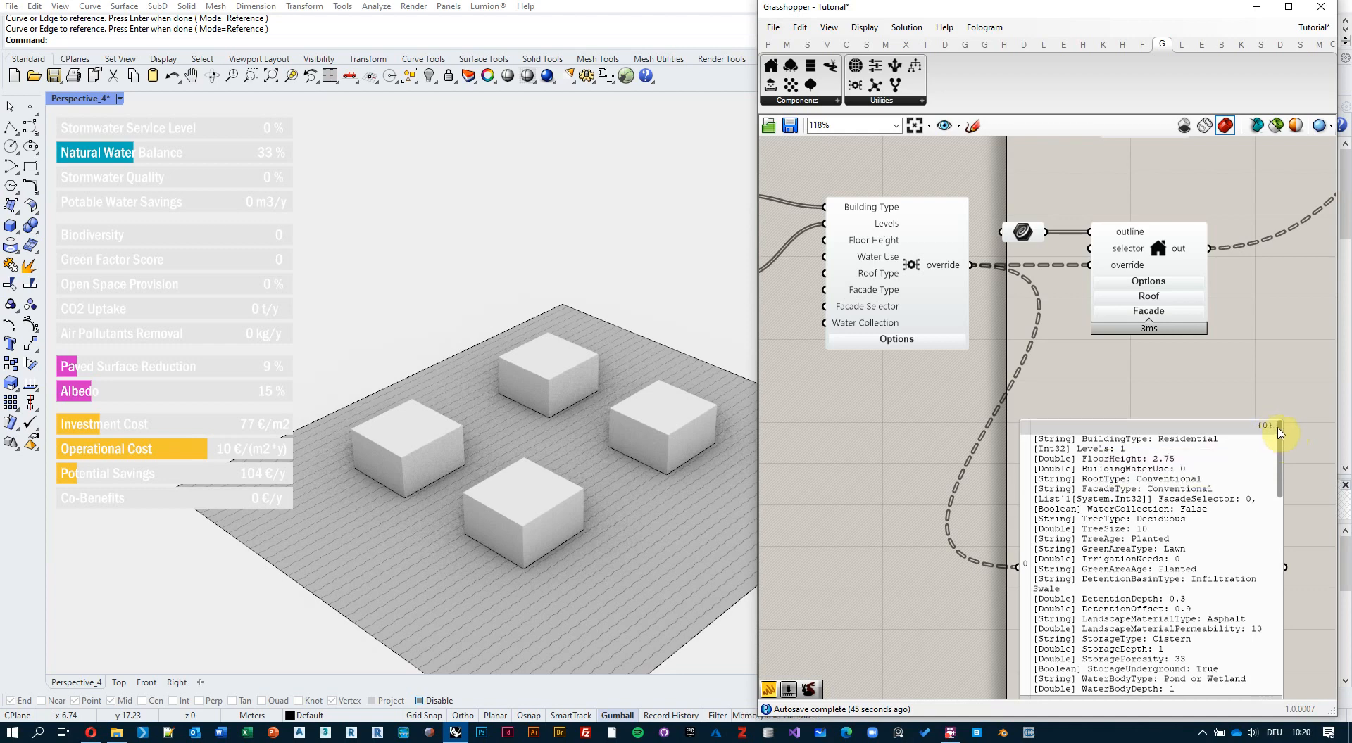
{"action": "scroll", "coordinate": [1264, 465], "scroll_direction": "down", "scroll_amount": 6}
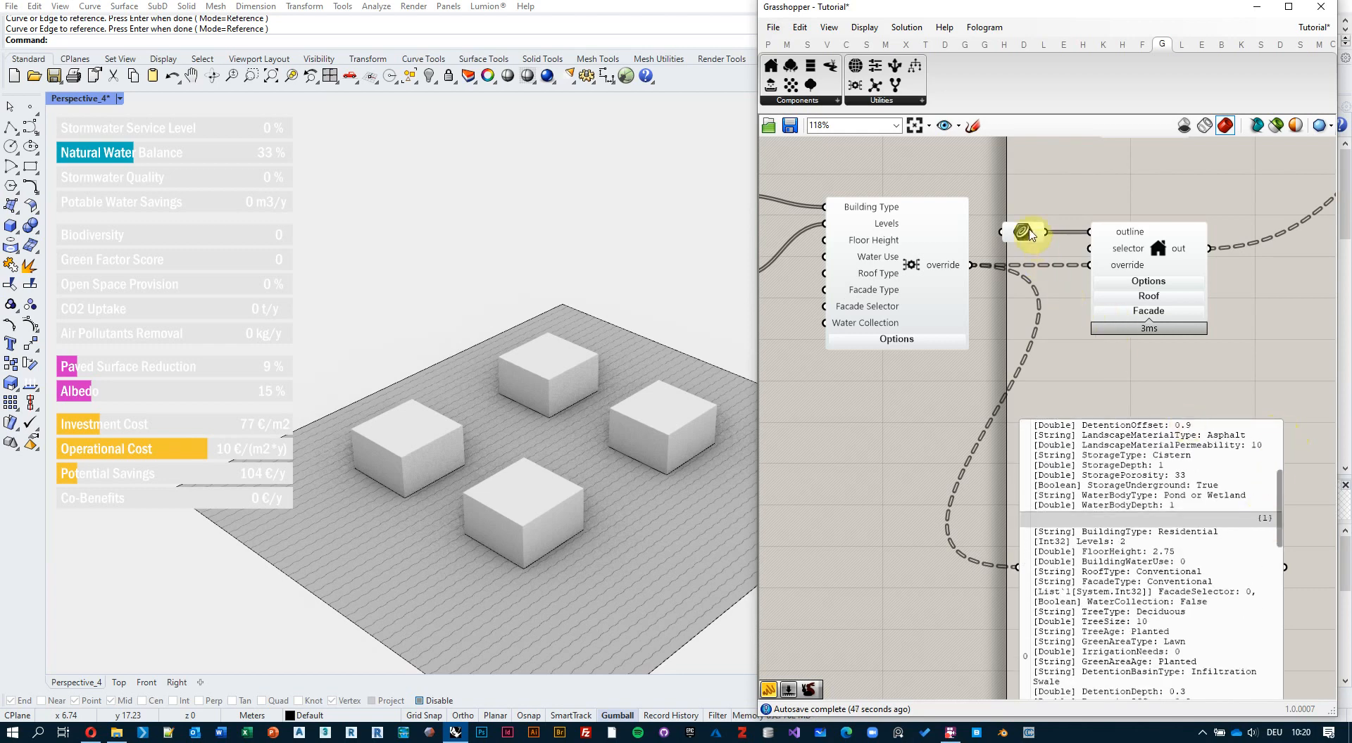
Graft the Curve parameter feeding the Building's outline input and connect it to the large panel to inspect its data structure
{"action": "mouse_move", "coordinate": [1030, 235]}
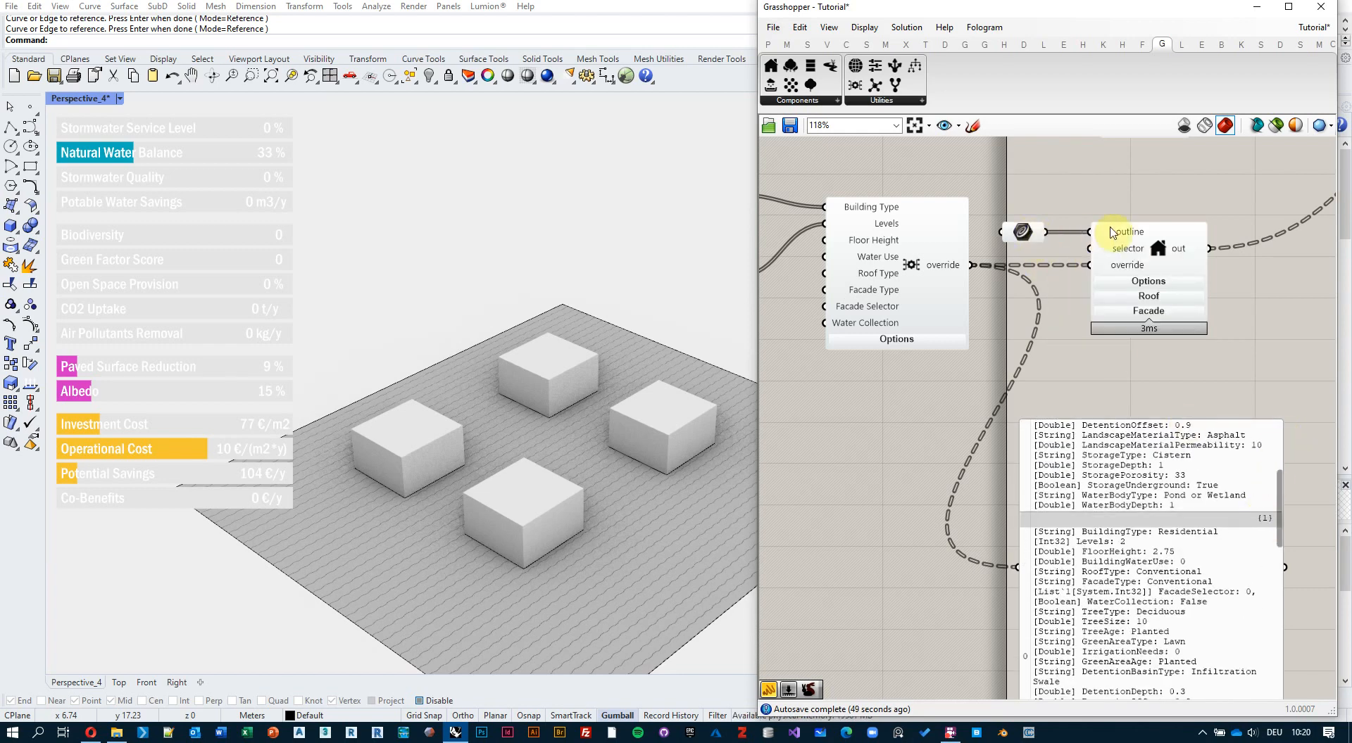
{"action": "right_click", "coordinate": [1029, 236]}
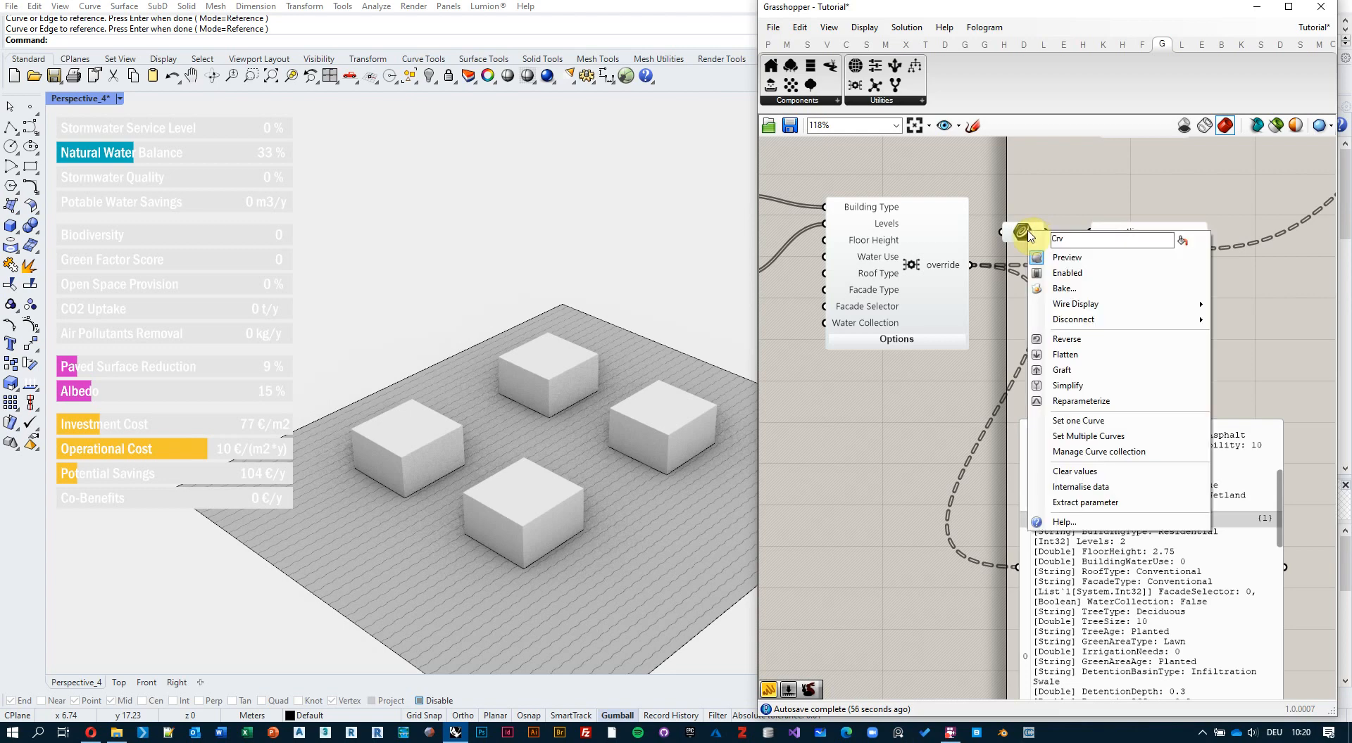
{"action": "left_click", "coordinate": [1080, 373]}
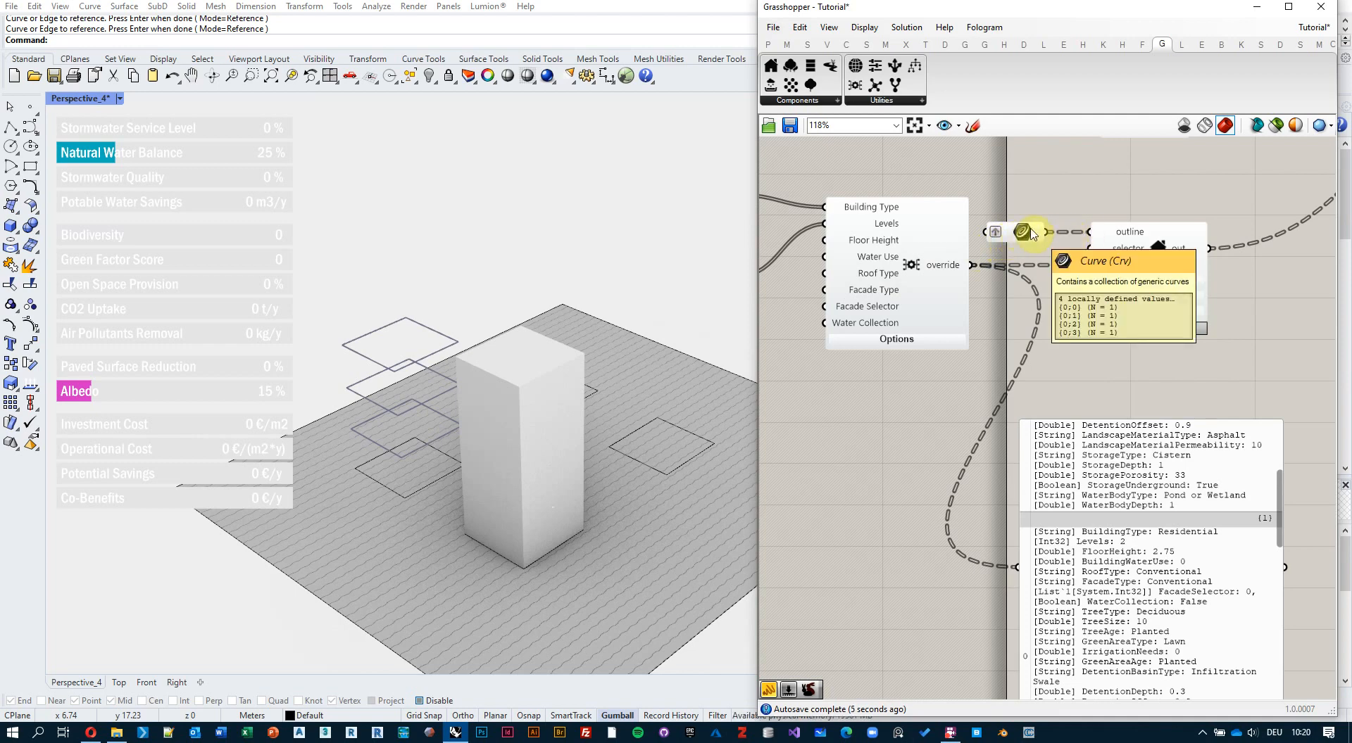
{"action": "right_click_drag", "start_coordinate": [1064, 276], "coordinate": [1034, 202]}
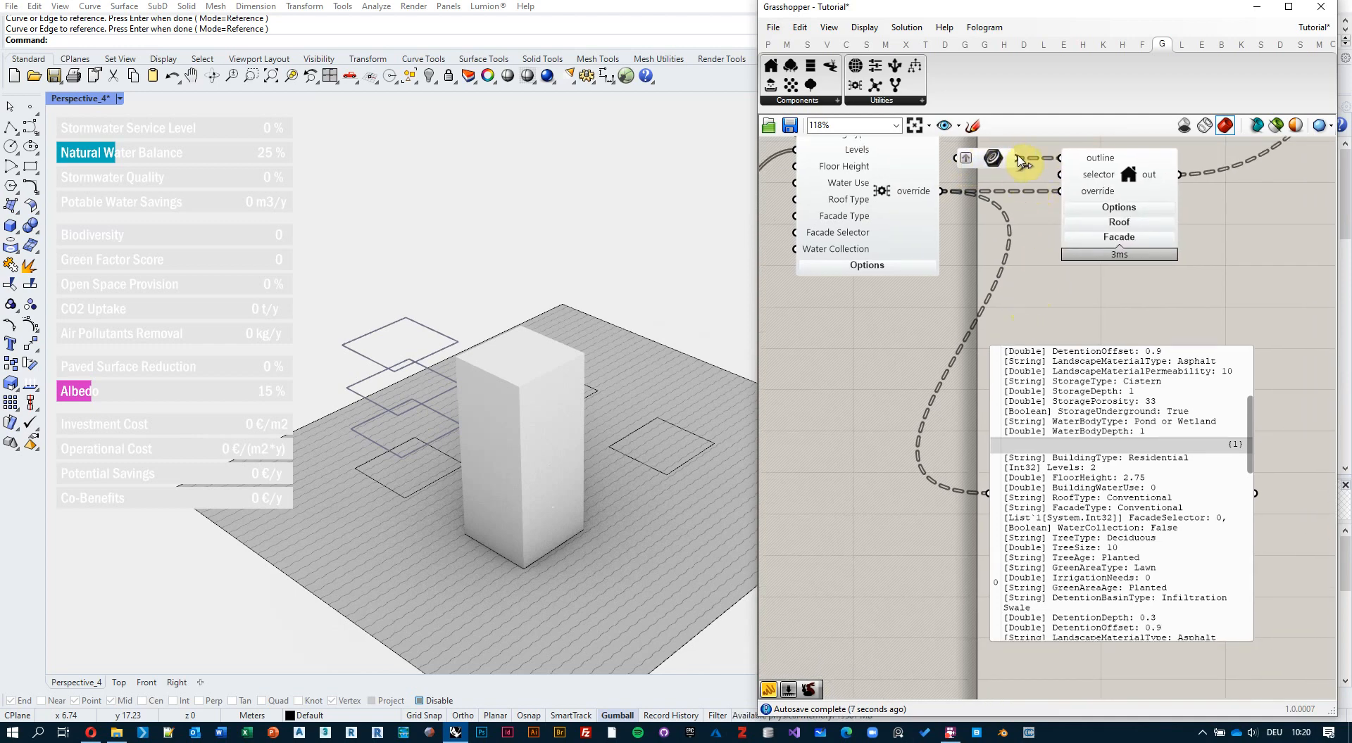
{"action": "left_click_drag", "start_coordinate": [1019, 160], "coordinate": [993, 493]}
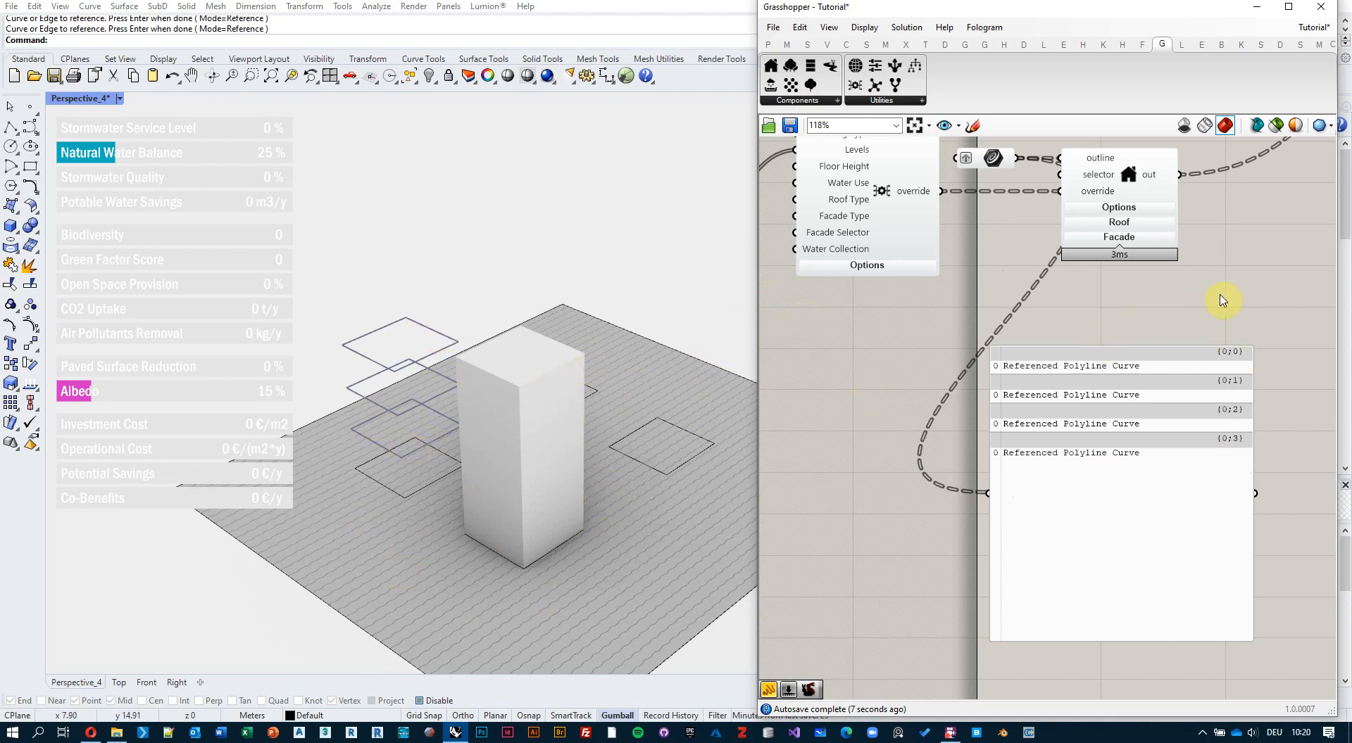
Flatten the Building component's out output
{"action": "right_click_drag", "start_coordinate": [1222, 298], "coordinate": [944, 470]}
{"action": "scroll", "coordinate": [944, 470], "scroll_direction": "down", "scroll_amount": 2}
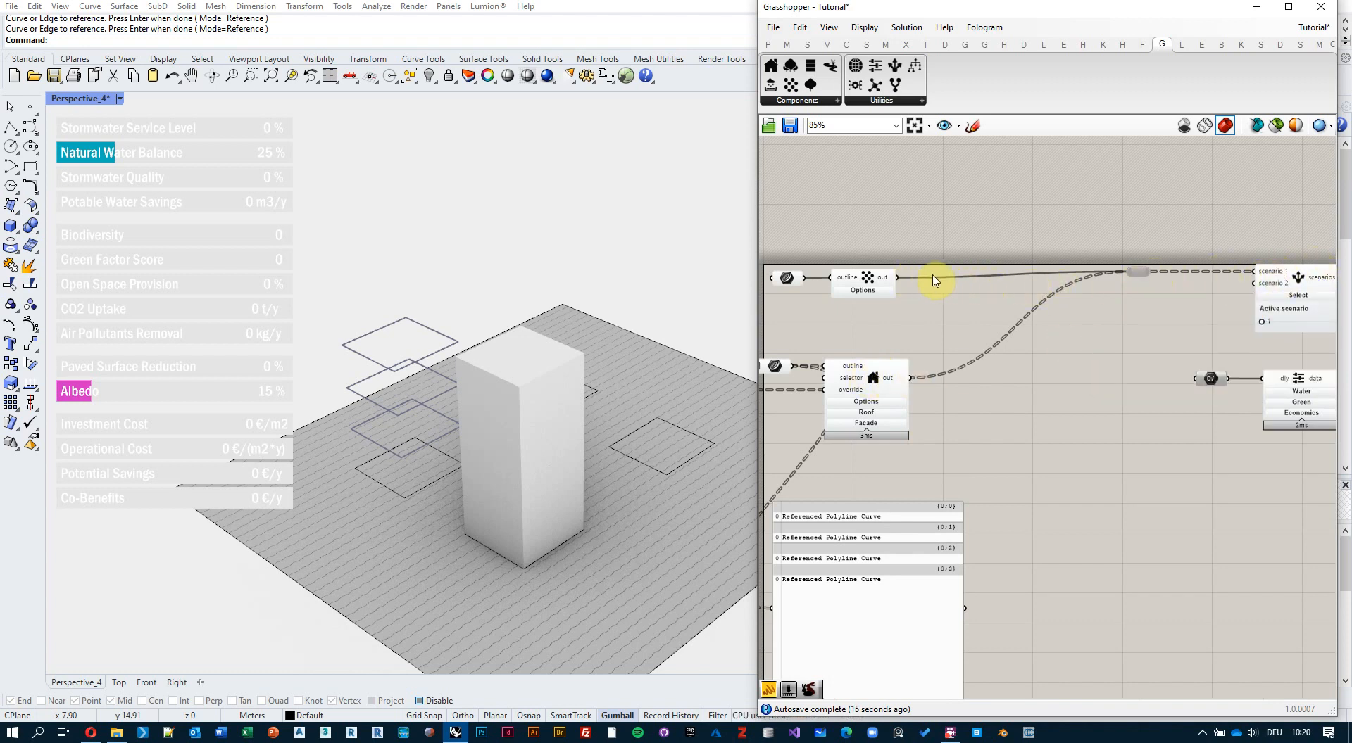
{"action": "scroll", "coordinate": [915, 331], "scroll_direction": "up", "scroll_amount": 2}
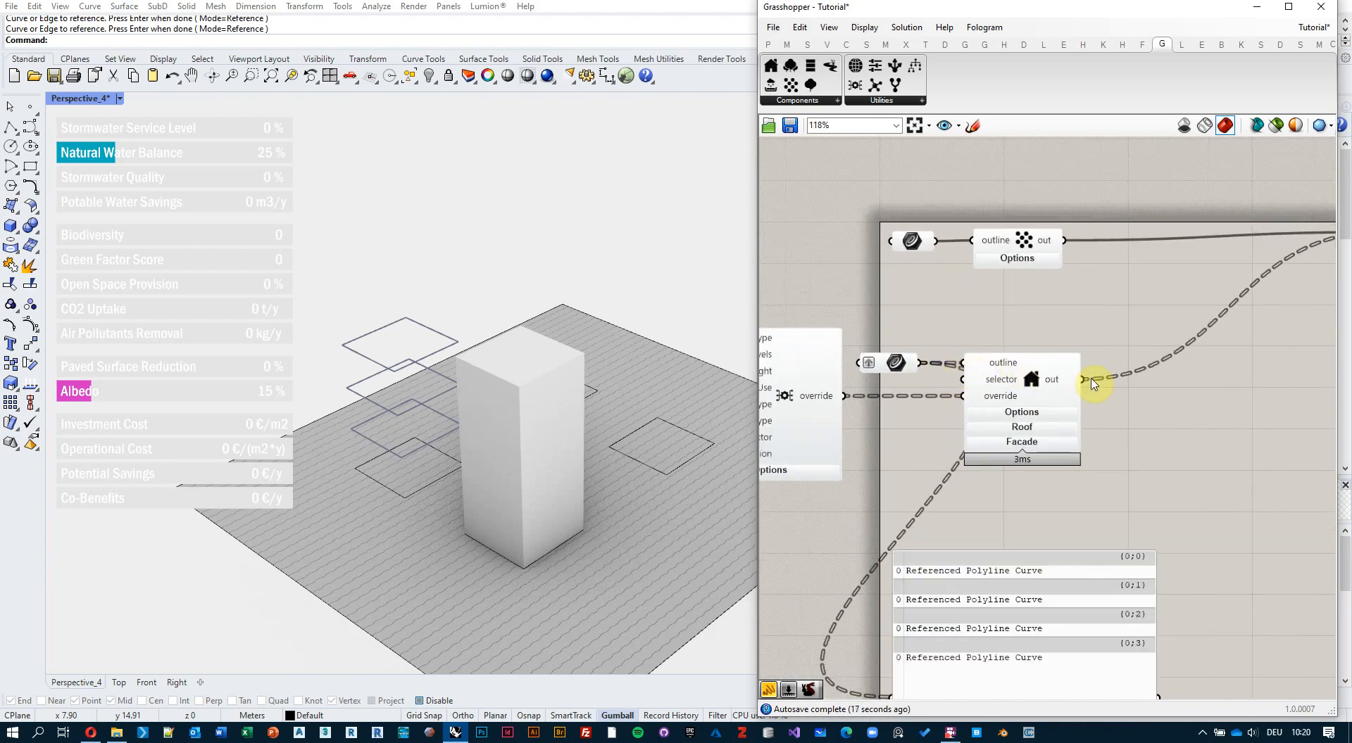
{"action": "right_click", "coordinate": [1067, 381]}
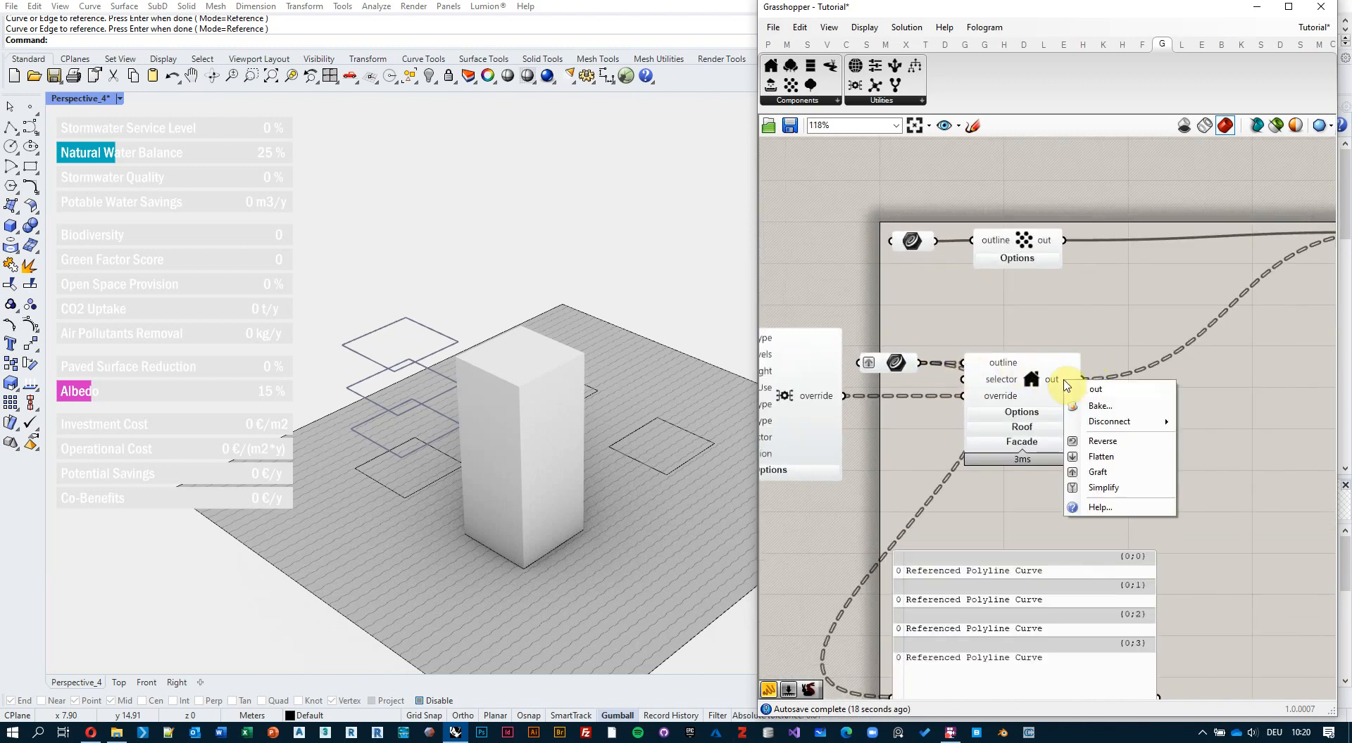
{"action": "left_click", "coordinate": [1101, 457]}
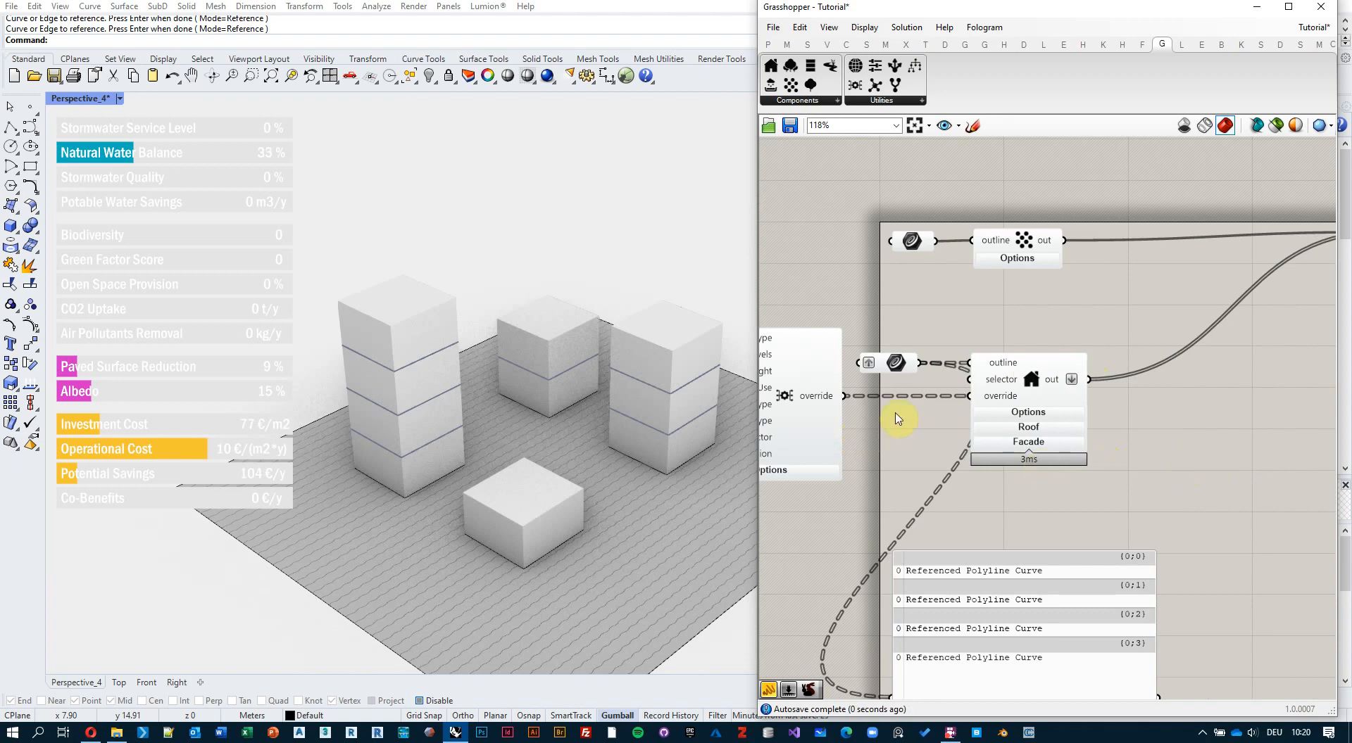
Delete the large panel below the Building component and view the resulting building volumes
{"action": "right_click_drag", "start_coordinate": [954, 336], "coordinate": [954, 292]}
{"action": "left_click", "coordinate": [1056, 563]}
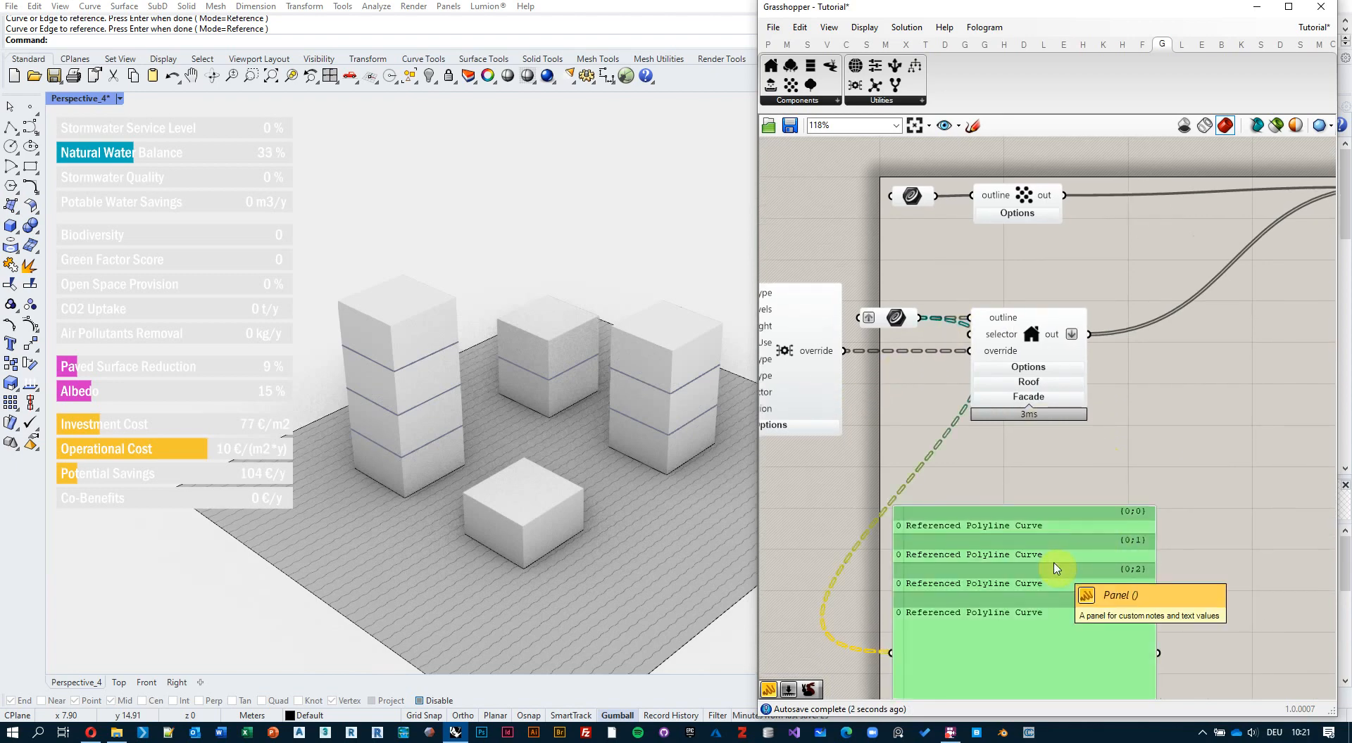
{"action": "key", "text": "Delete"}
{"action": "scroll", "coordinate": [938, 474], "scroll_direction": "down", "scroll_amount": 4}
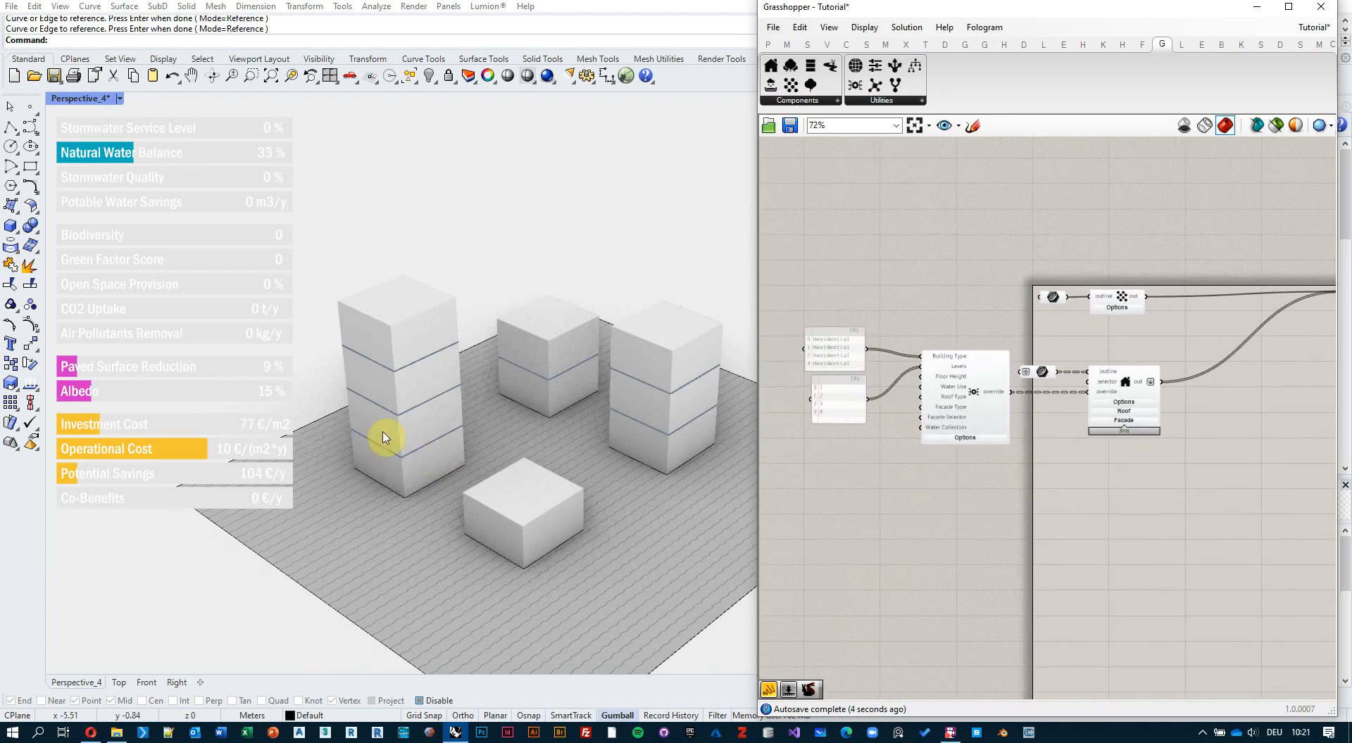
{"action": "scroll", "coordinate": [387, 432], "scroll_direction": "up", "scroll_amount": 2}
{"action": "scroll", "coordinate": [498, 444], "scroll_direction": "down", "scroll_amount": 1}
{"action": "scroll", "coordinate": [1037, 374], "scroll_direction": "up", "scroll_amount": 1}
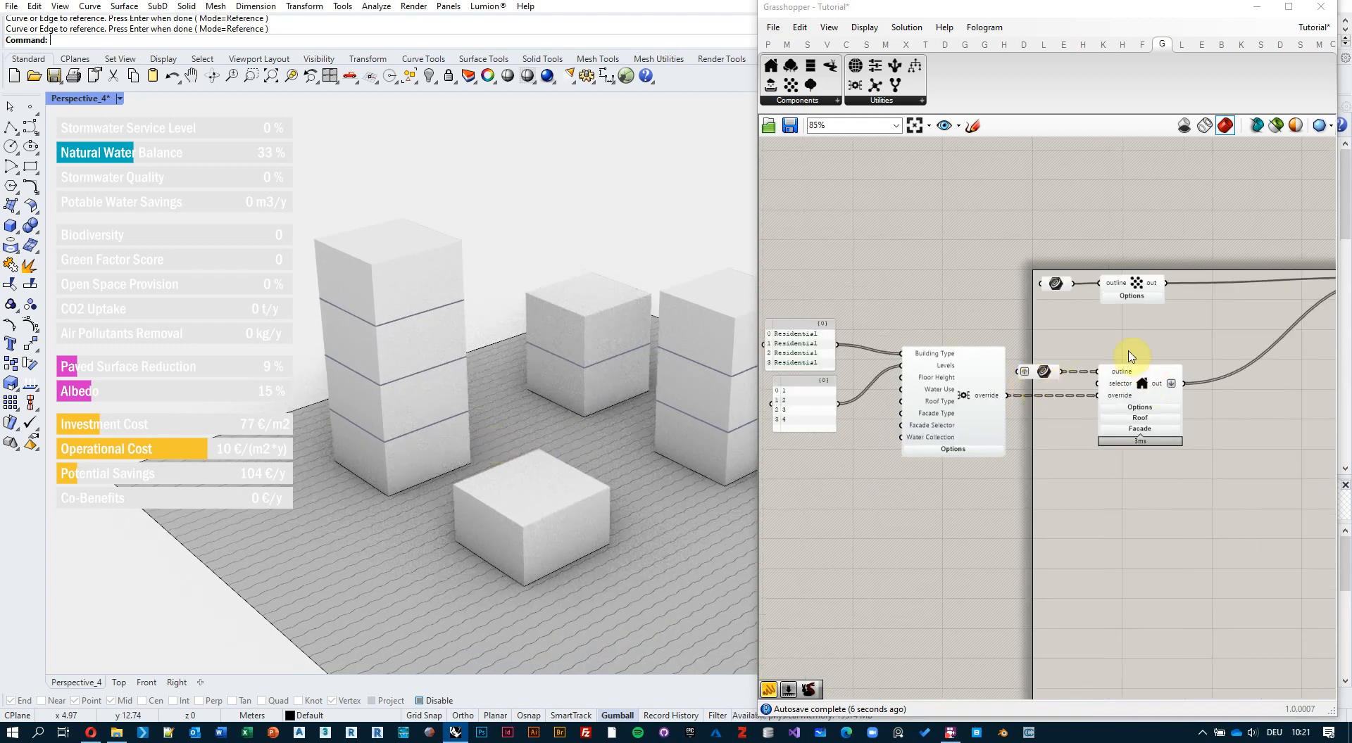
{"action": "scroll", "coordinate": [1162, 383], "scroll_direction": "up", "scroll_amount": 1}
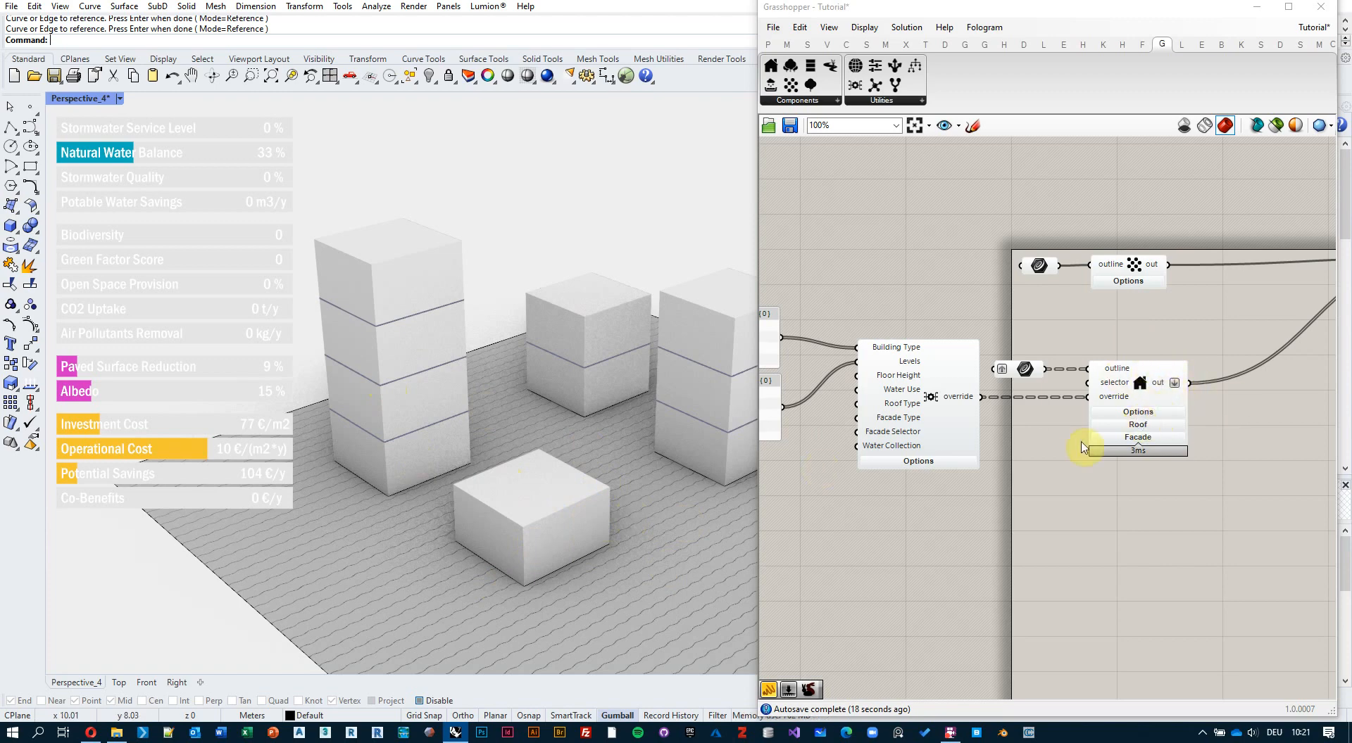
Expand the Building component's Roof section and view the available roof type options
{"action": "right_click_drag", "start_coordinate": [959, 489], "coordinate": [1025, 467]}
{"action": "scroll", "coordinate": [954, 423], "scroll_direction": "up", "scroll_amount": 2}
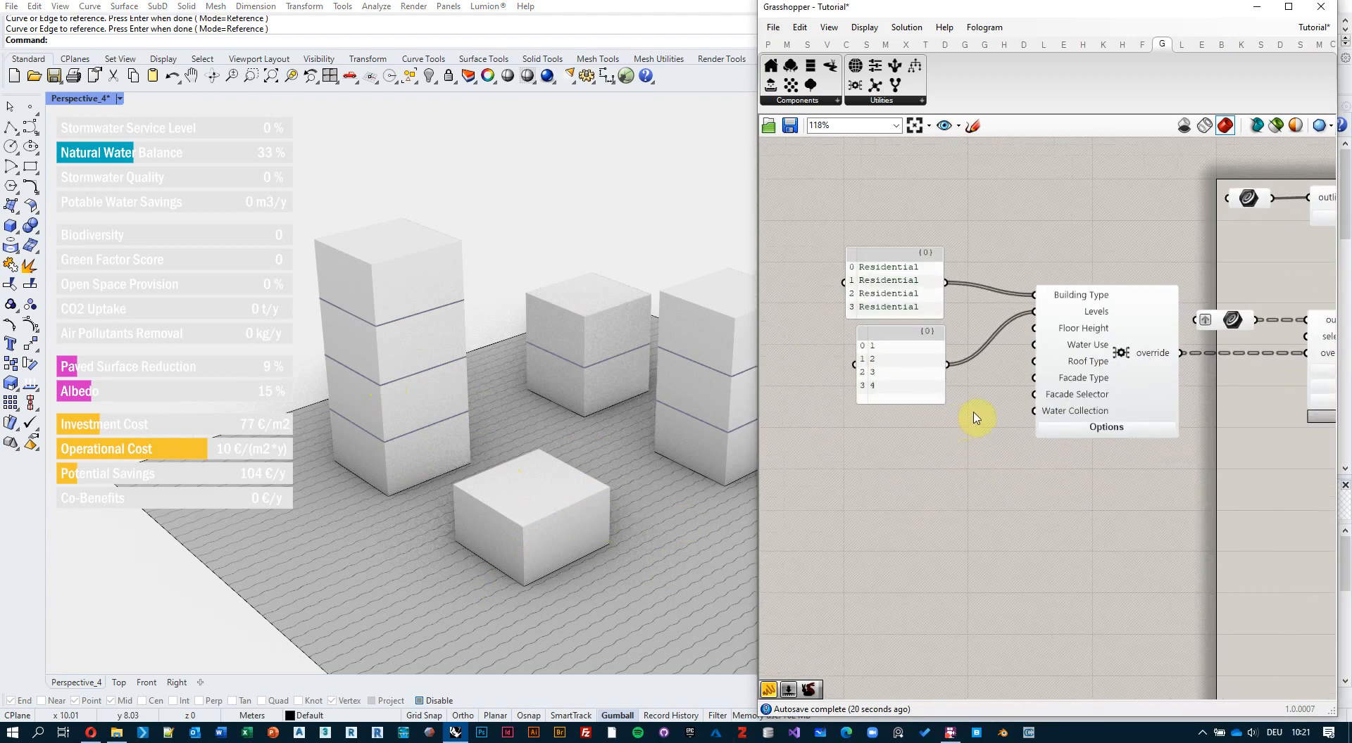
{"action": "right_click_drag", "start_coordinate": [1248, 380], "coordinate": [1061, 362]}
{"action": "left_click", "coordinate": [1177, 365]}
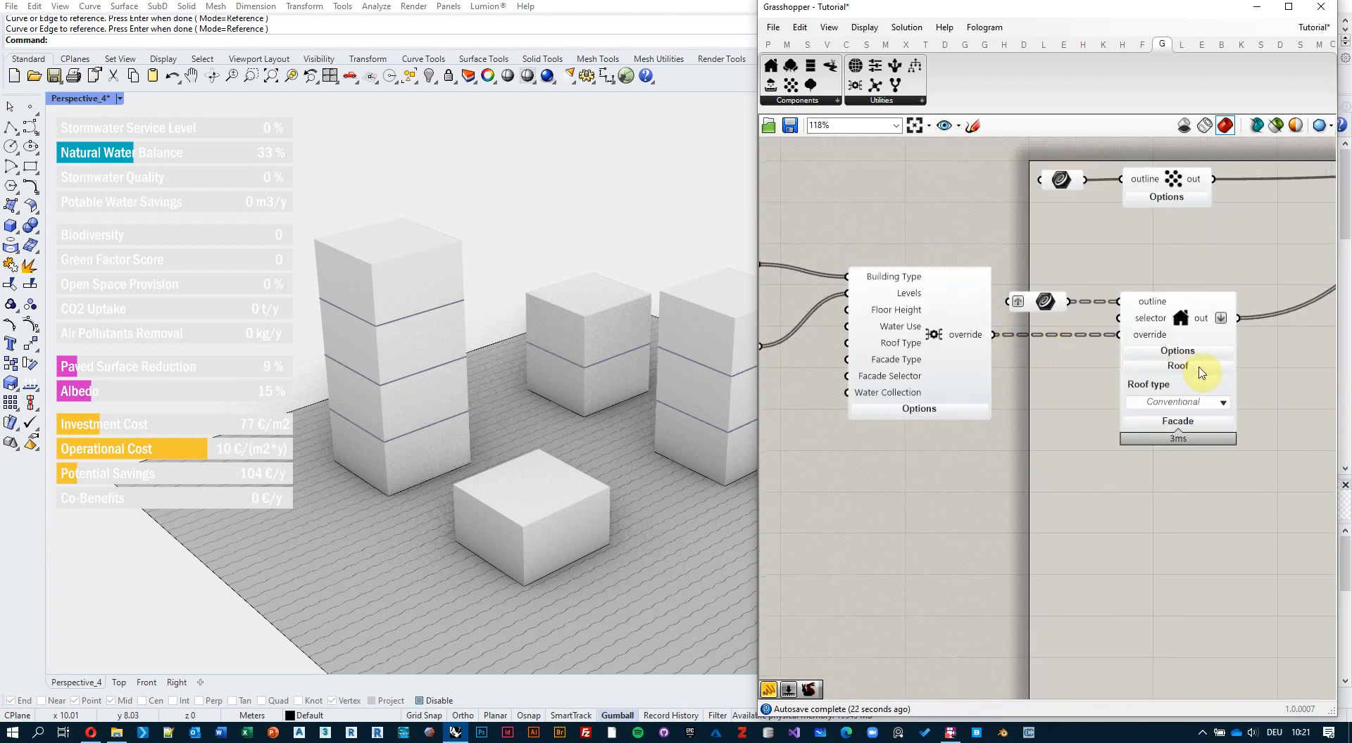
{"action": "left_click", "coordinate": [1208, 404]}
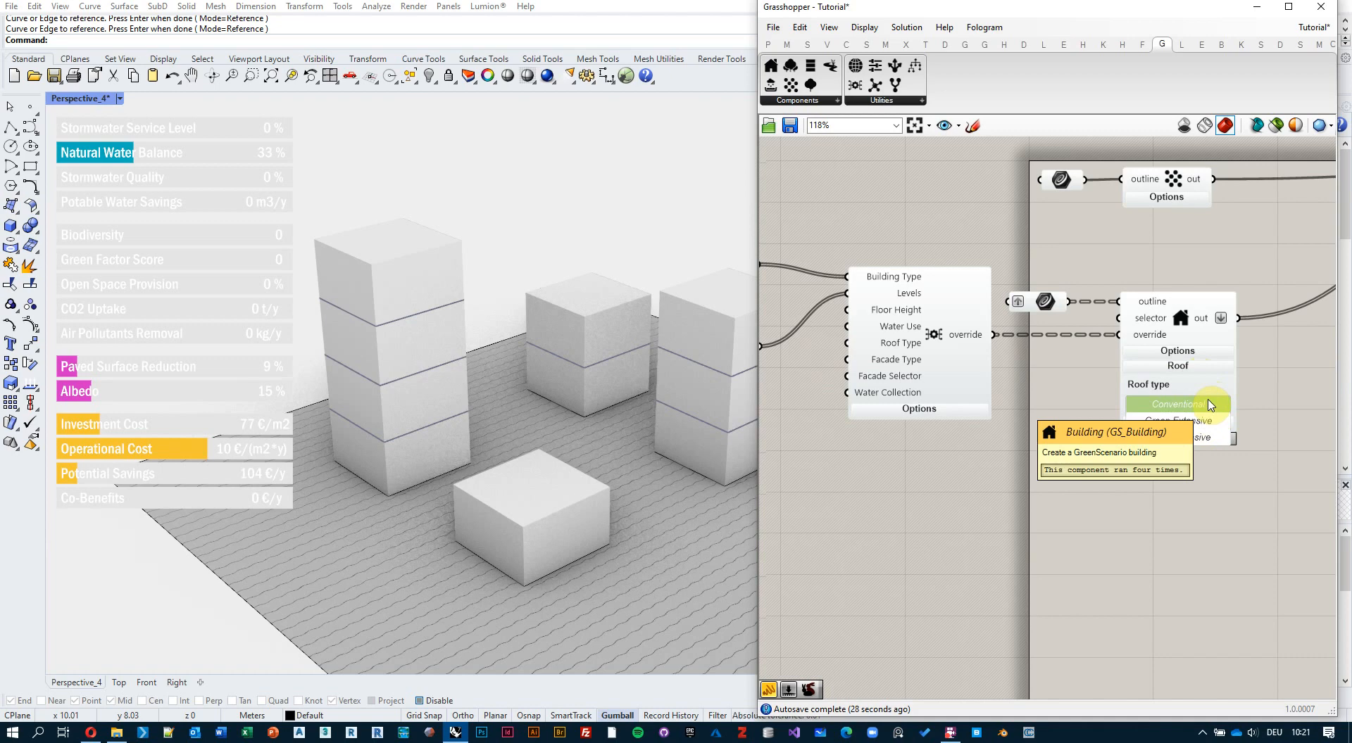
{"action": "mouse_move", "coordinate": [962, 341]}
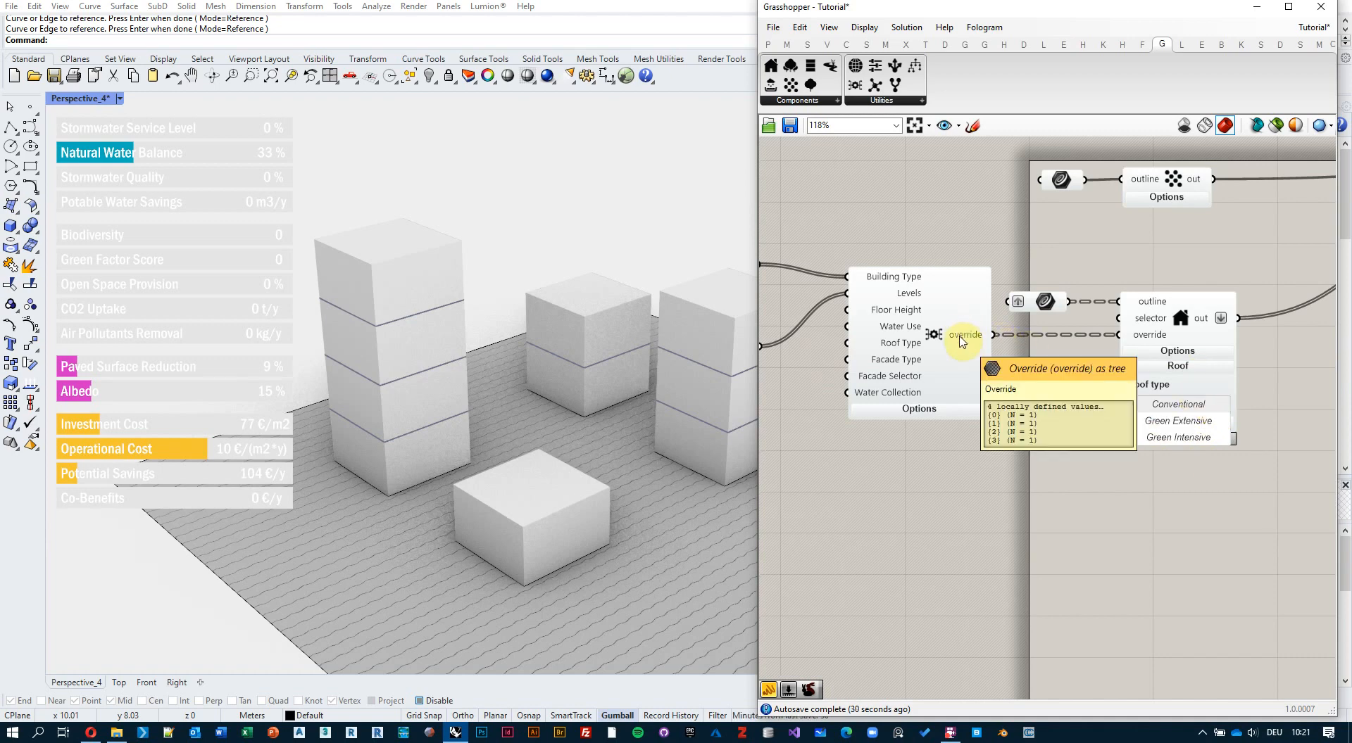
{"action": "left_click", "coordinate": [1002, 469]}
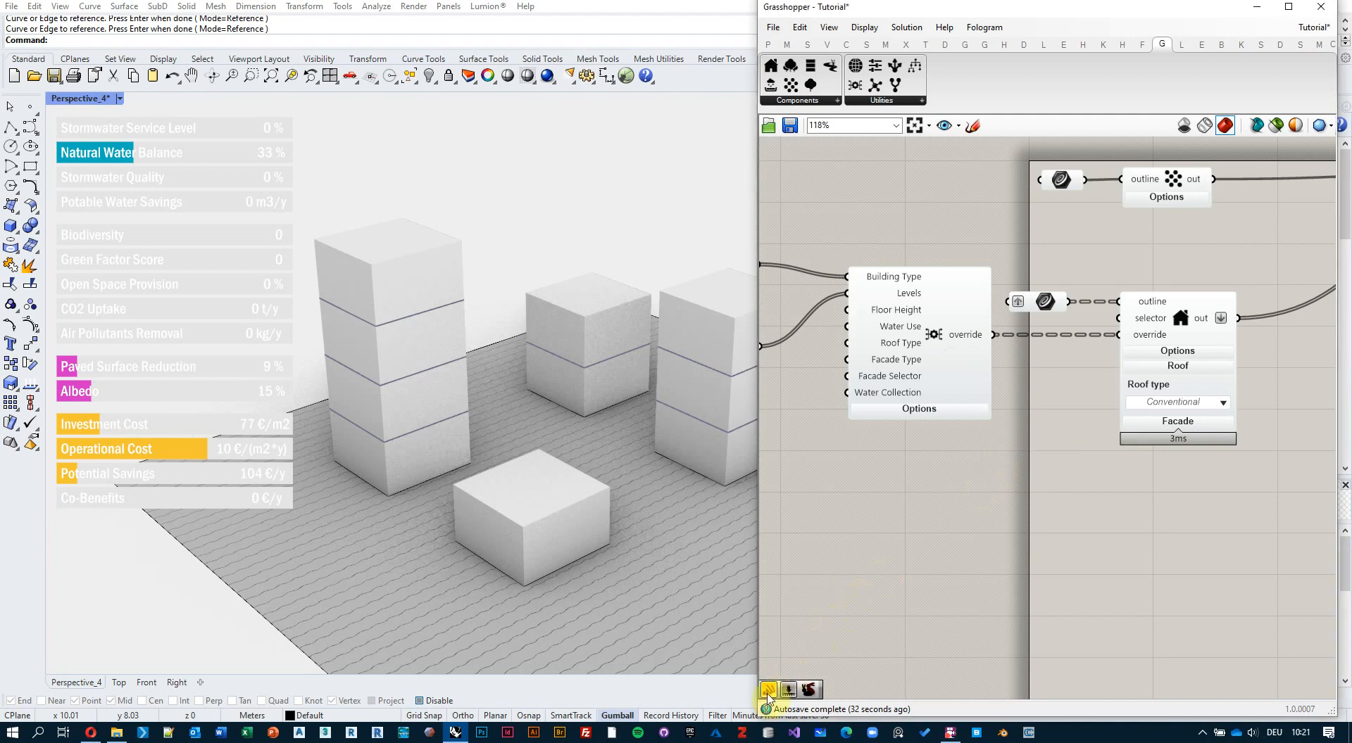
Add a panel below the automation component, connect the override output to it and enlarge it to show the parameter list
{"action": "left_click", "coordinate": [965, 558]}
{"action": "left_click_drag", "start_coordinate": [994, 336], "coordinate": [897, 553]}
{"action": "right_click_drag", "start_coordinate": [1024, 604], "coordinate": [1026, 514]}
{"action": "left_click_drag", "start_coordinate": [1028, 501], "coordinate": [1232, 671]}
{"action": "scroll", "coordinate": [1164, 490], "scroll_direction": "up", "scroll_amount": 3}
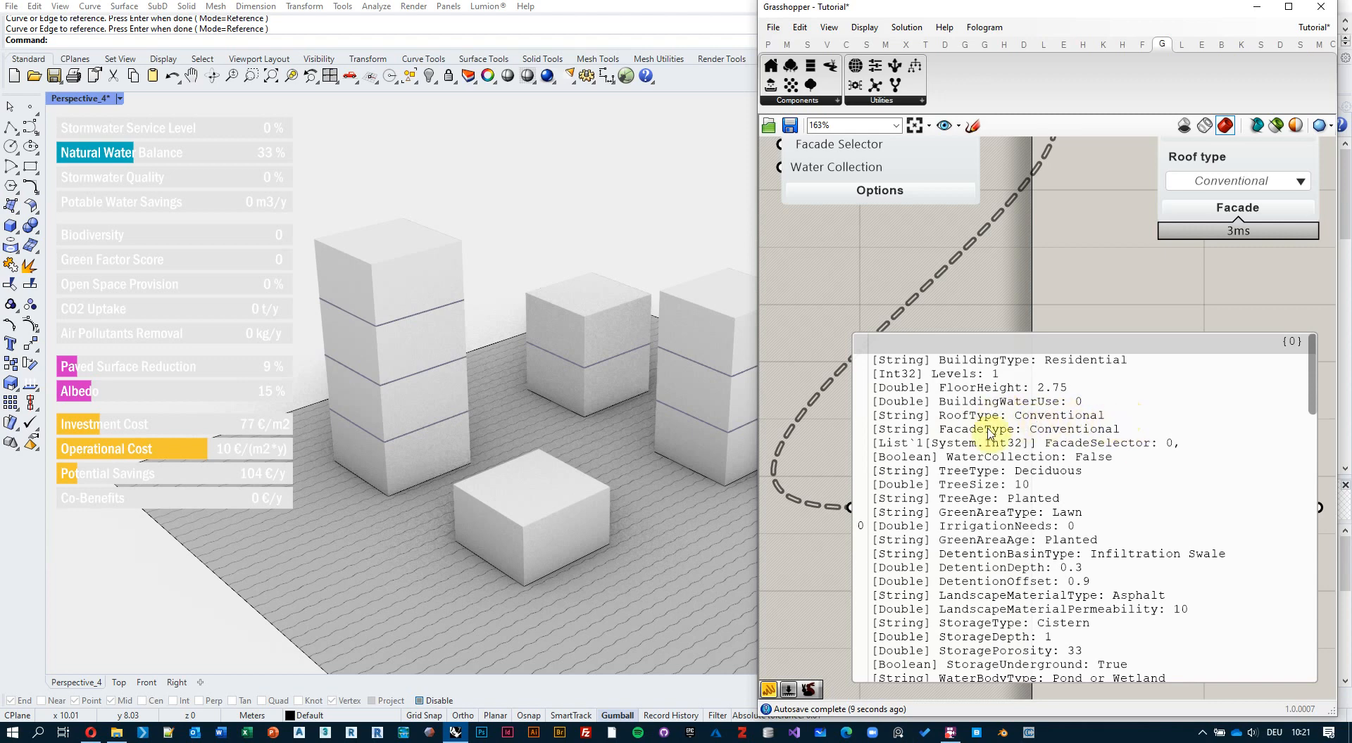
Delete the parameter list panel and view the roof type options of the Building component
{"action": "left_click", "coordinate": [1100, 426]}
{"action": "key", "text": "Delete"}
{"action": "right_click_drag", "start_coordinate": [1180, 300], "coordinate": [1120, 439]}
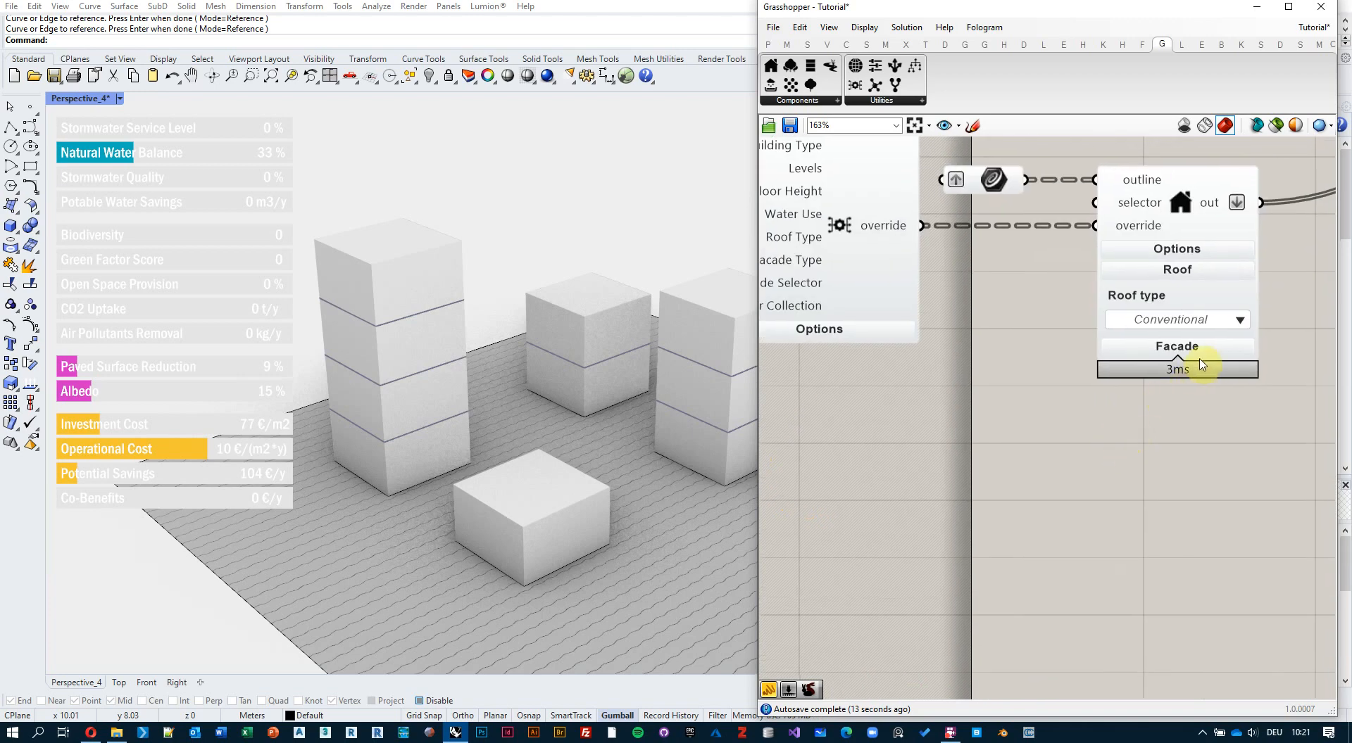
{"action": "left_click", "coordinate": [1244, 321]}
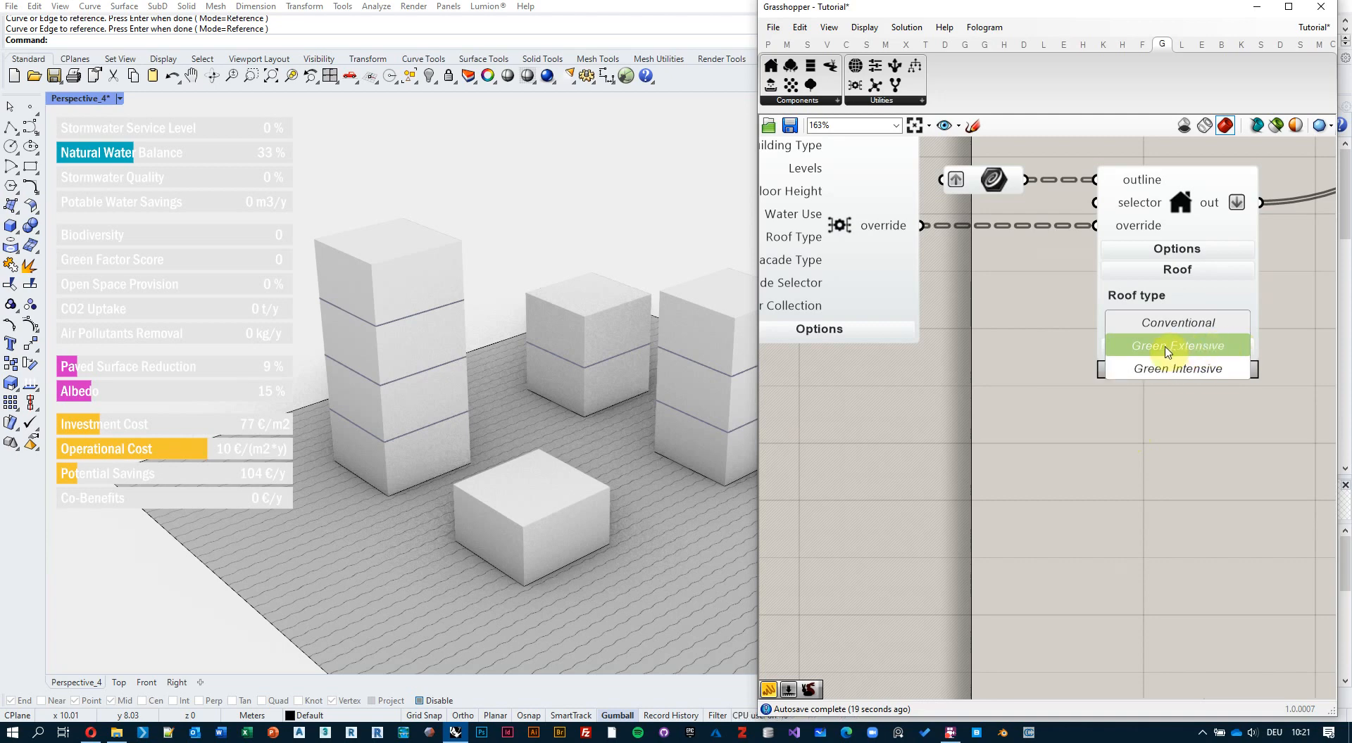
{"action": "left_click", "coordinate": [1054, 332]}
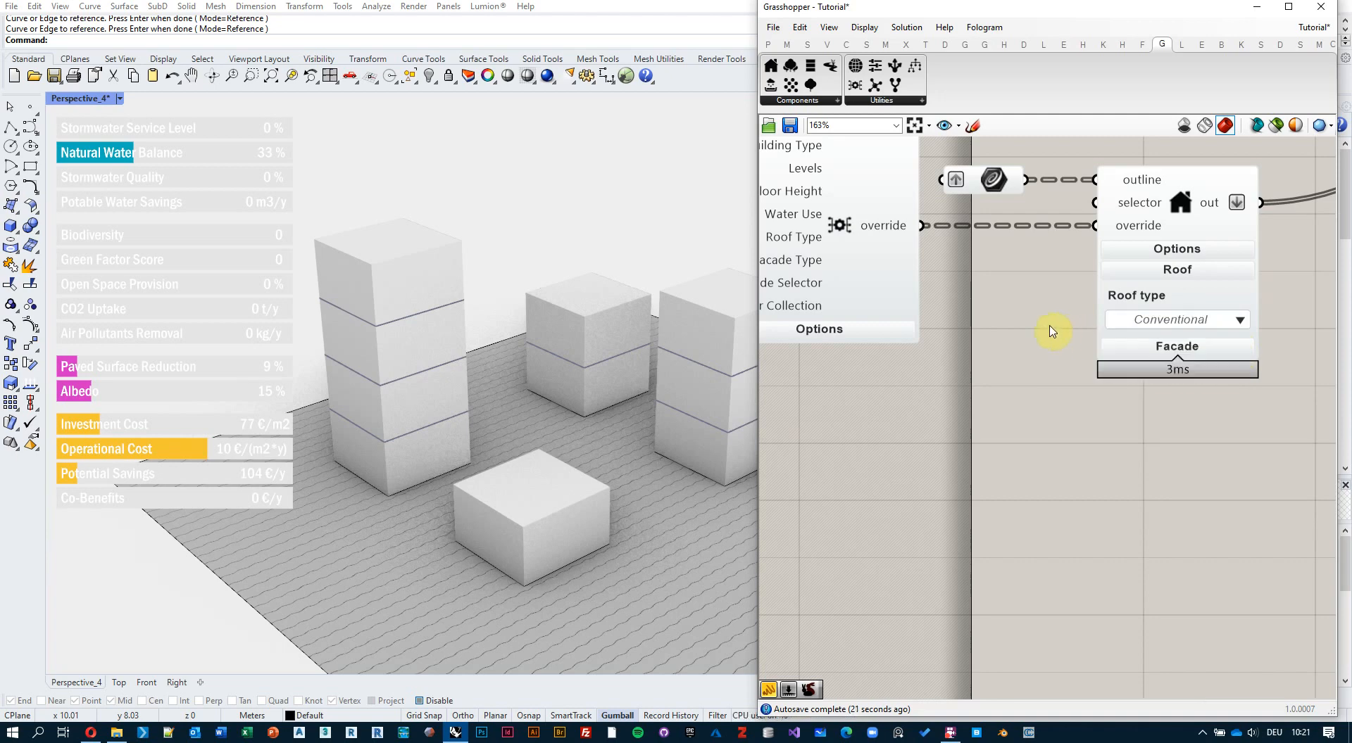
Duplicate the Levels value panel and place the copy directly below the original
{"action": "scroll", "coordinate": [1041, 352], "scroll_direction": "down", "scroll_amount": 2}
{"action": "right_click_drag", "start_coordinate": [866, 423], "coordinate": [966, 420]}
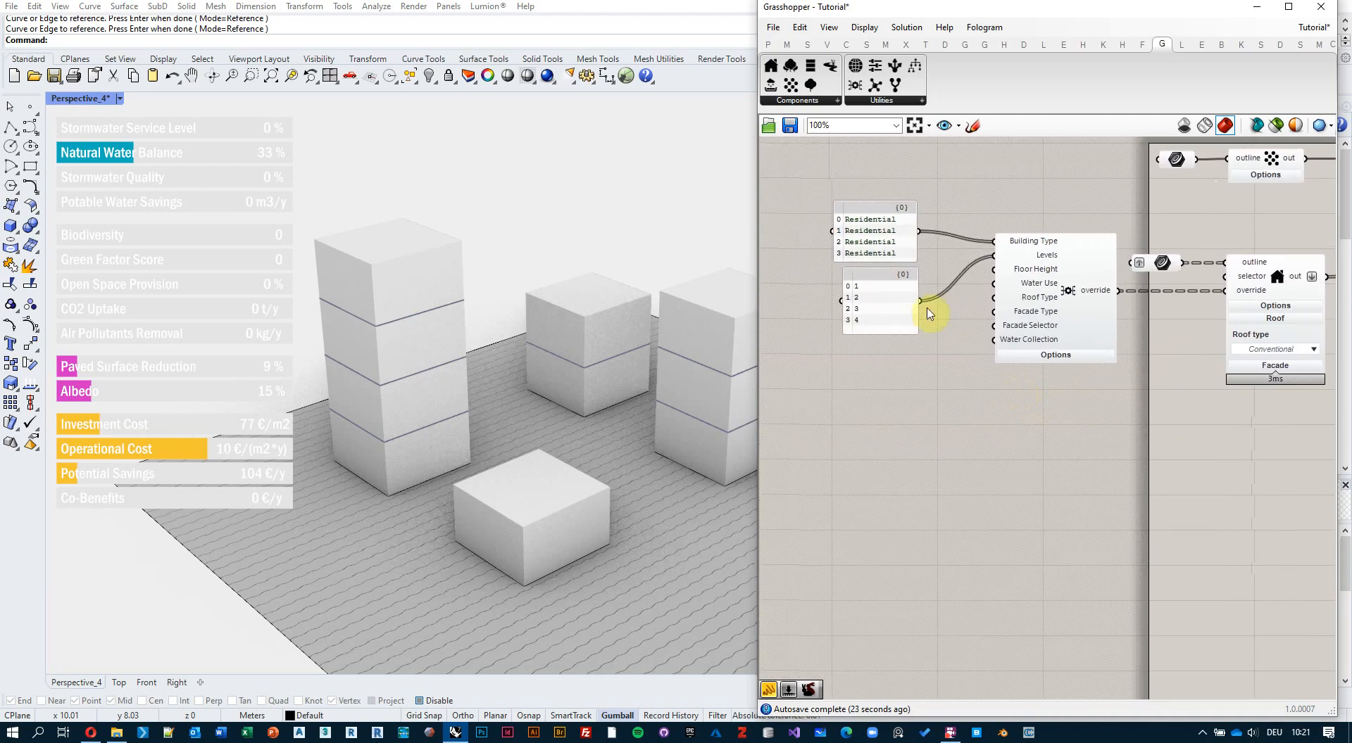
{"action": "scroll", "coordinate": [922, 310], "scroll_direction": "up", "scroll_amount": 3}
{"action": "left_click_drag", "start_coordinate": [913, 296], "coordinate": [913, 414], "text": "alt"}
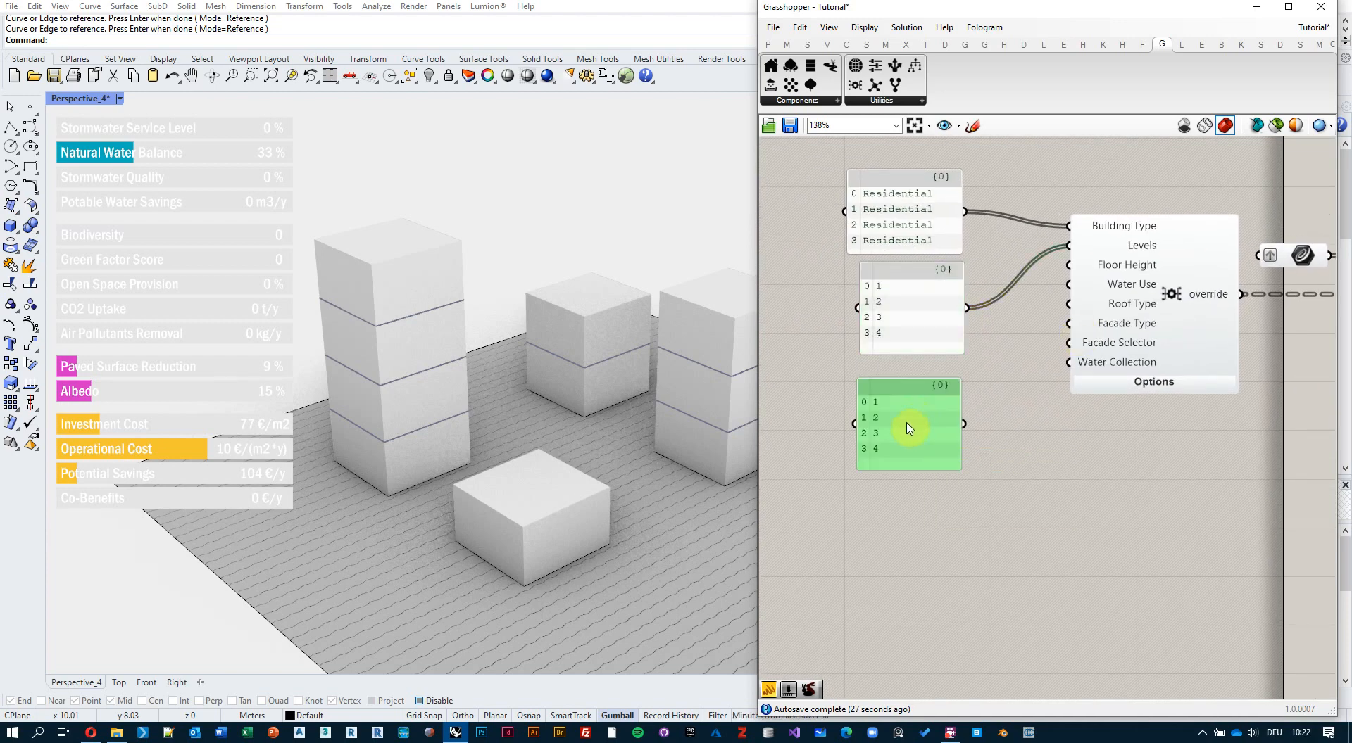
Replace the copied panel's values with Conventional, Green Extensive and Green Extensive, and widen it so each entry fits on one line
{"action": "double_click", "coordinate": [908, 428]}
{"action": "double_click", "coordinate": [903, 384]}
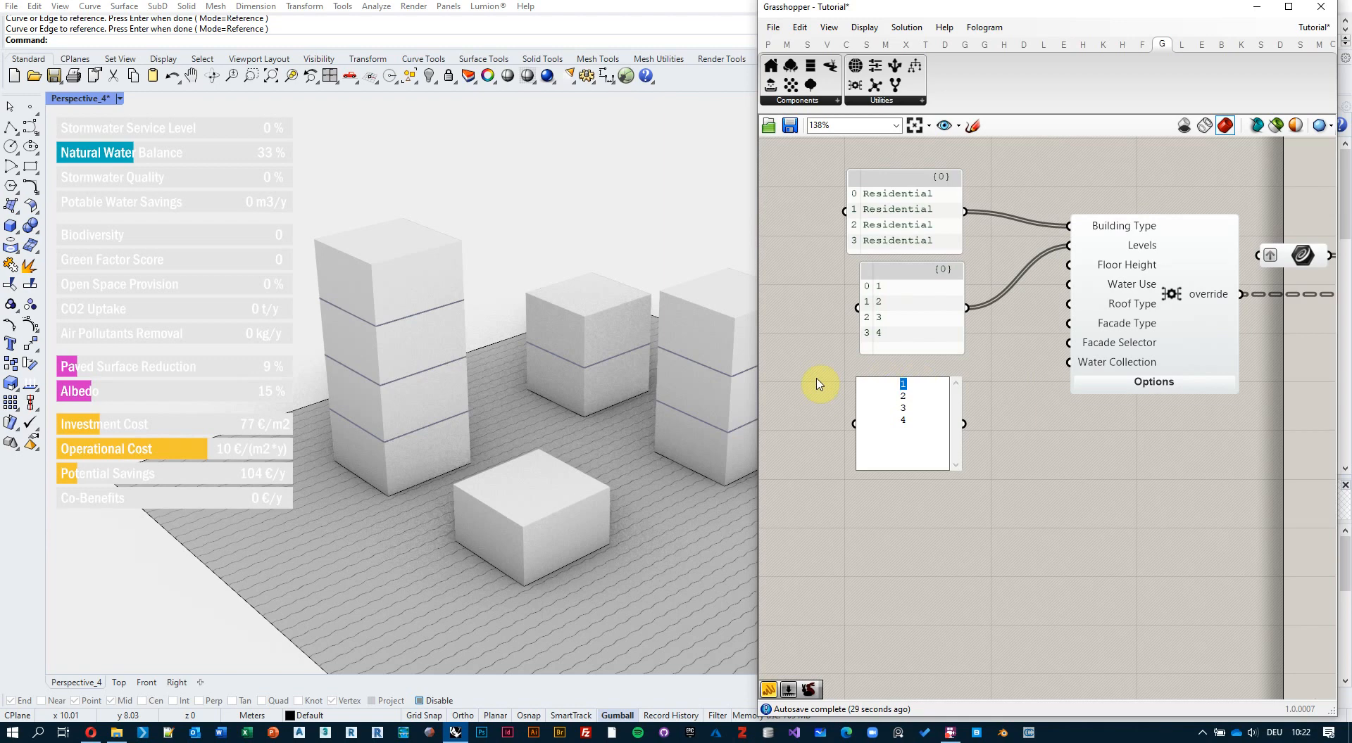
{"action": "type", "text": "Conventional"}
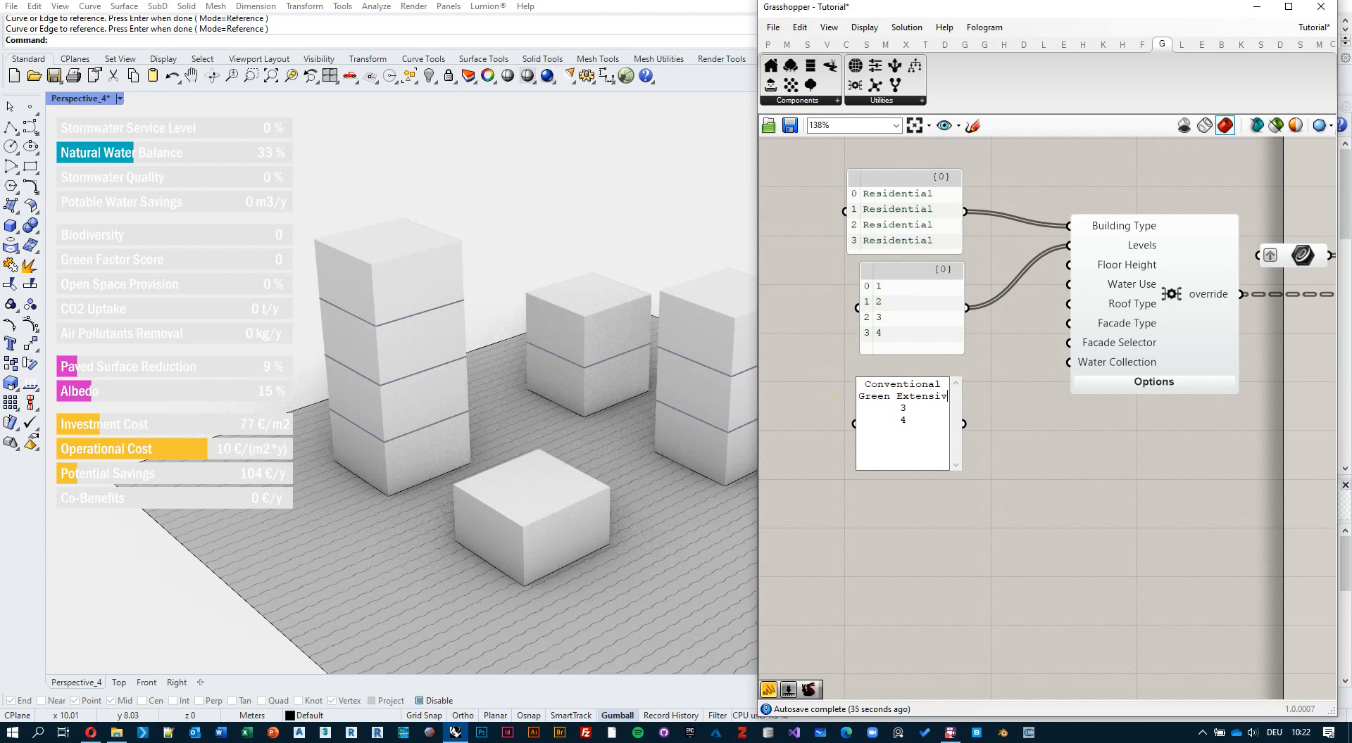
{"action": "type", "text": "e"}
{"action": "key", "text": "ctrl+shift+Left"}
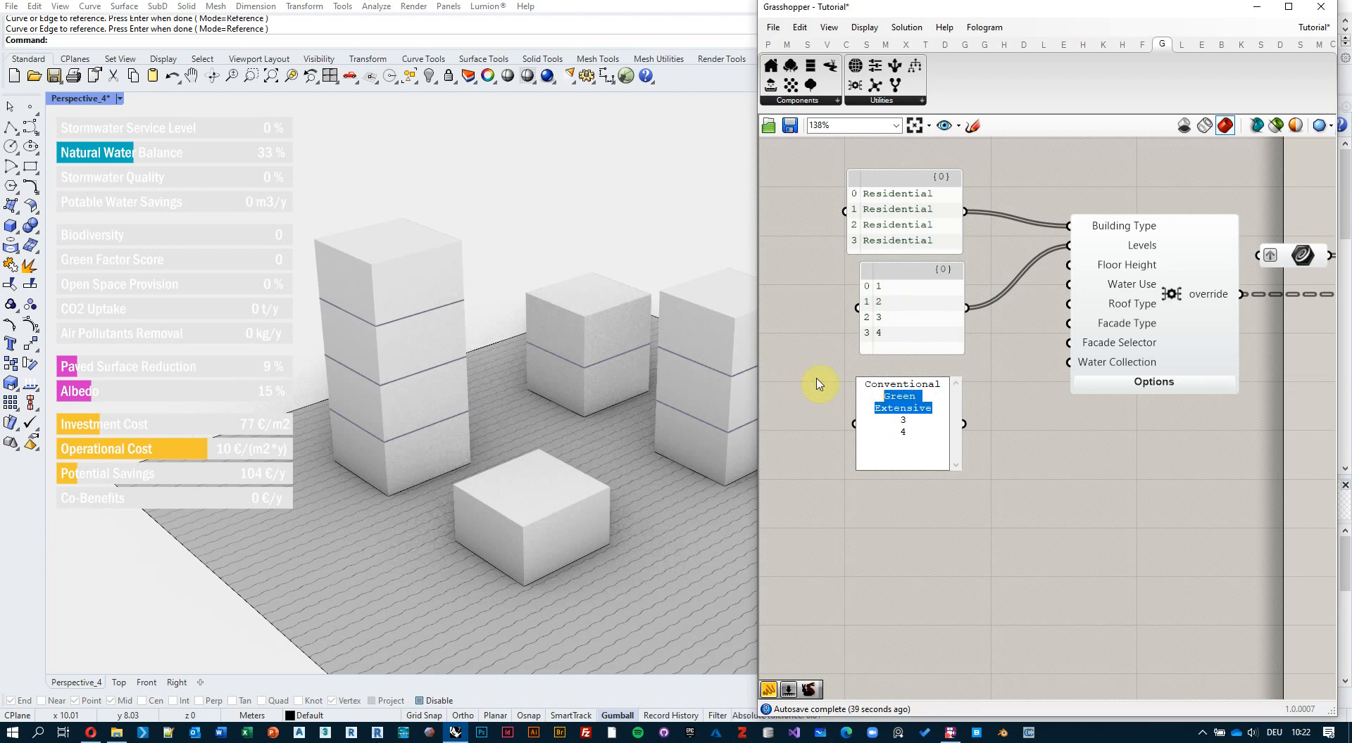
{"action": "key", "text": "Down"}
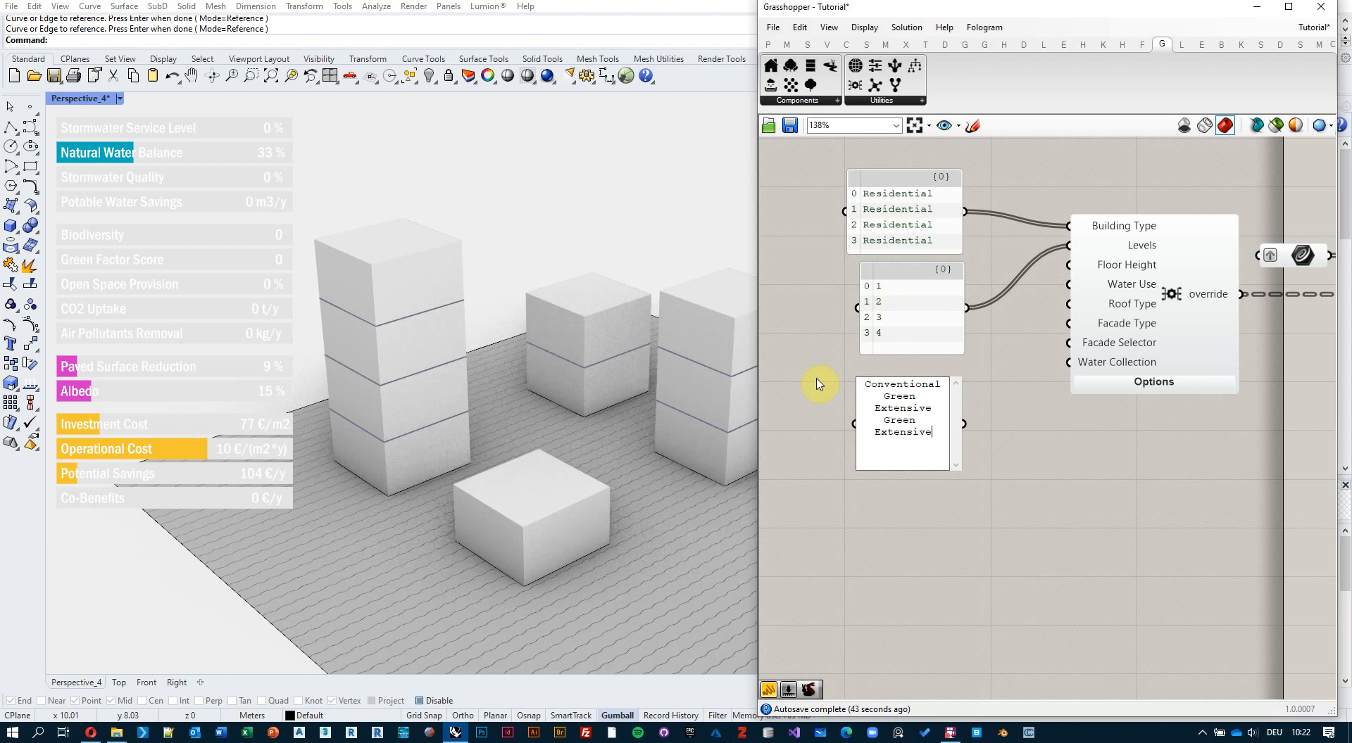
{"action": "left_click", "coordinate": [1000, 442]}
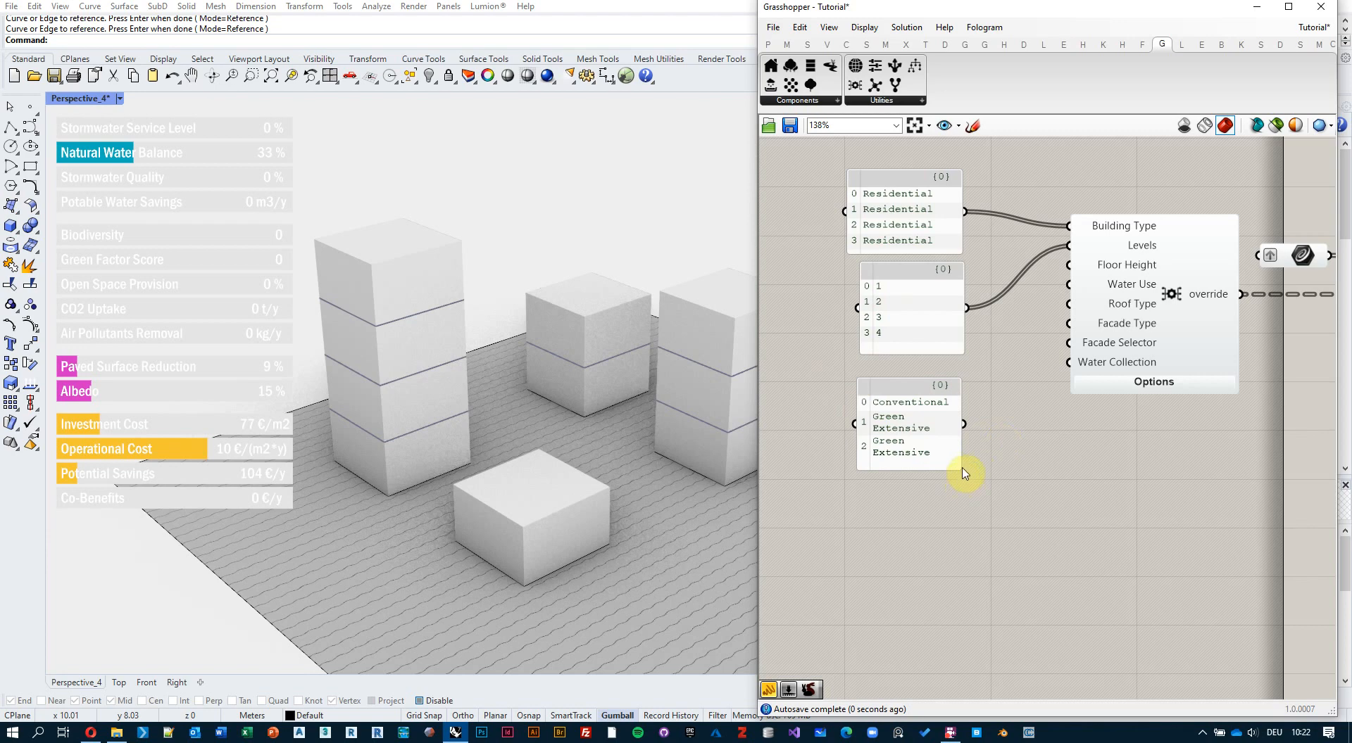
{"action": "left_click_drag", "start_coordinate": [961, 469], "coordinate": [1016, 468]}
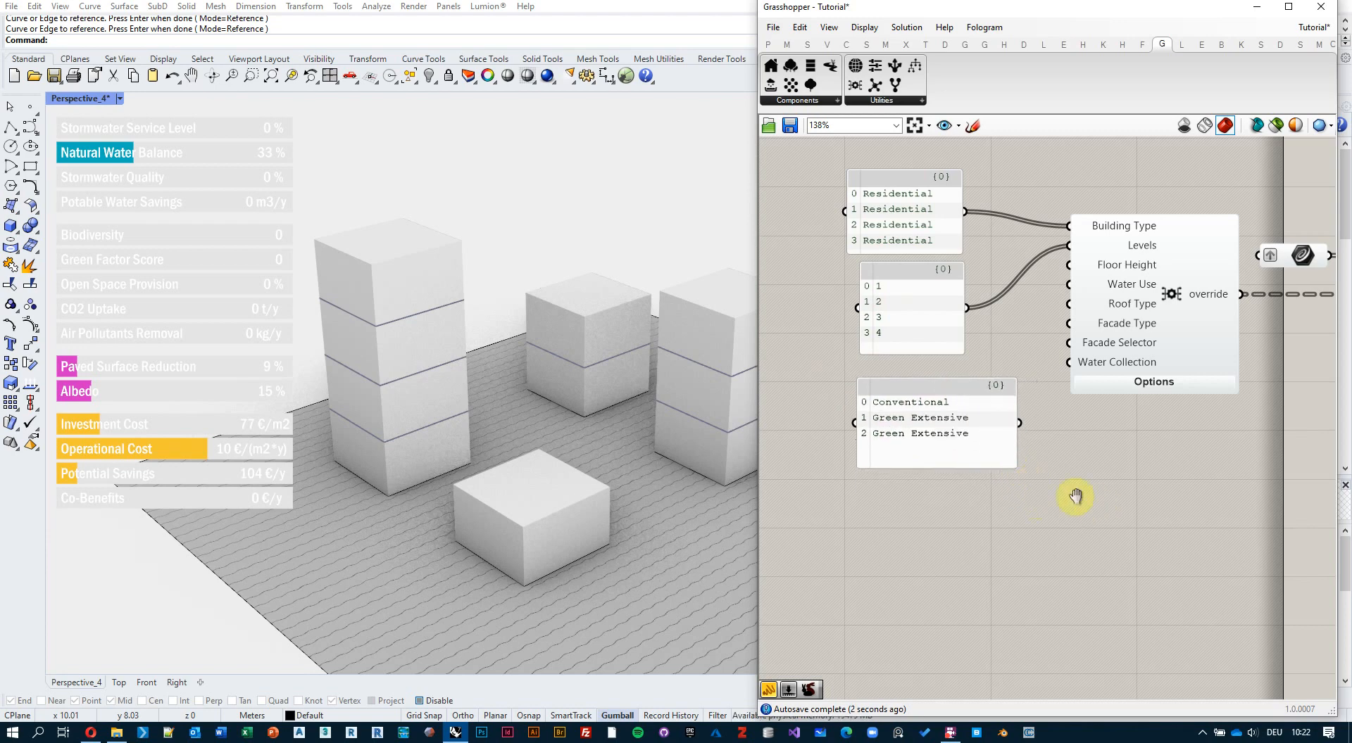
Connect the roof value panel to the automation component's Roof Type input and position it just below the Levels panel
{"action": "right_click_drag", "start_coordinate": [1076, 497], "coordinate": [1020, 497]}
{"action": "left_click_drag", "start_coordinate": [878, 400], "coordinate": [844, 395]}
{"action": "left_click_drag", "start_coordinate": [931, 417], "coordinate": [1013, 303]}
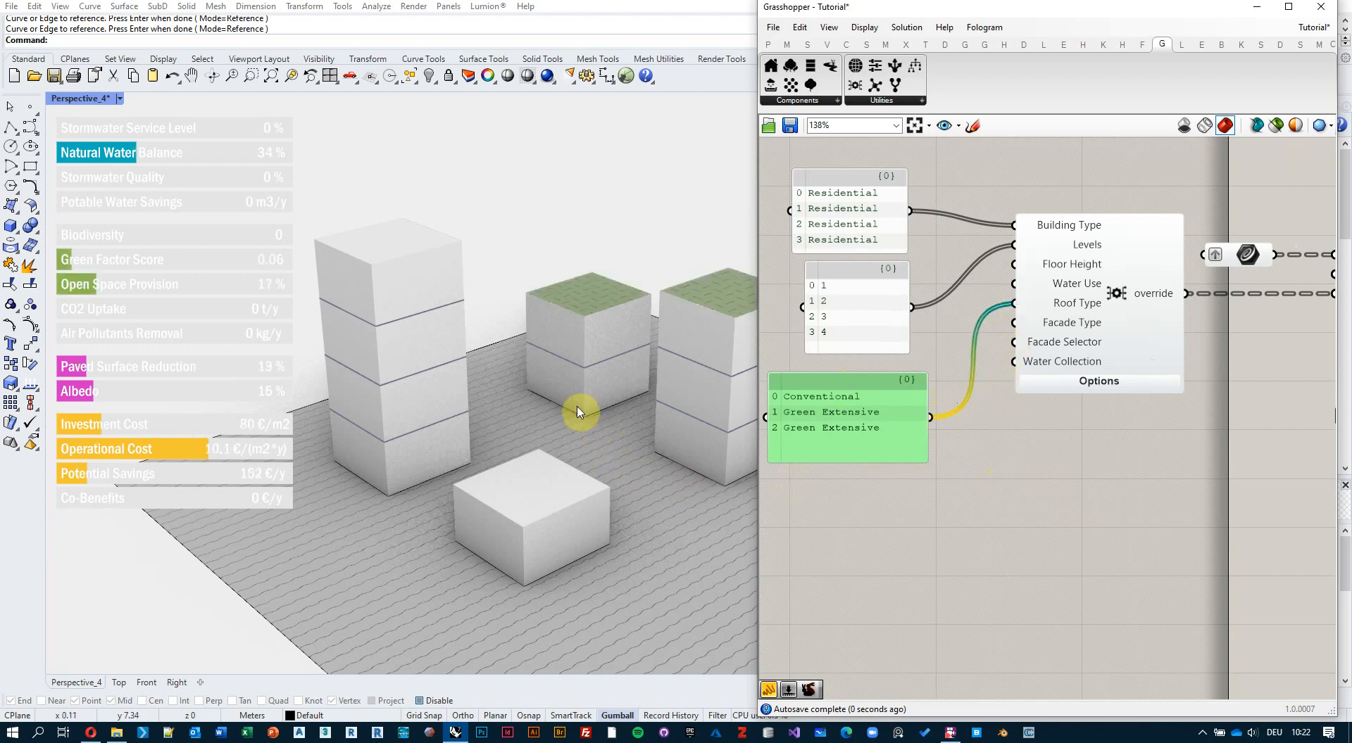
{"action": "mouse_move", "coordinate": [546, 326]}
{"action": "right_mouse_down"}
{"action": "mouse_move", "coordinate": [573, 289]}
{"action": "mouse_move", "coordinate": [555, 338]}
{"action": "mouse_move", "coordinate": [573, 326]}
{"action": "right_mouse_up"}
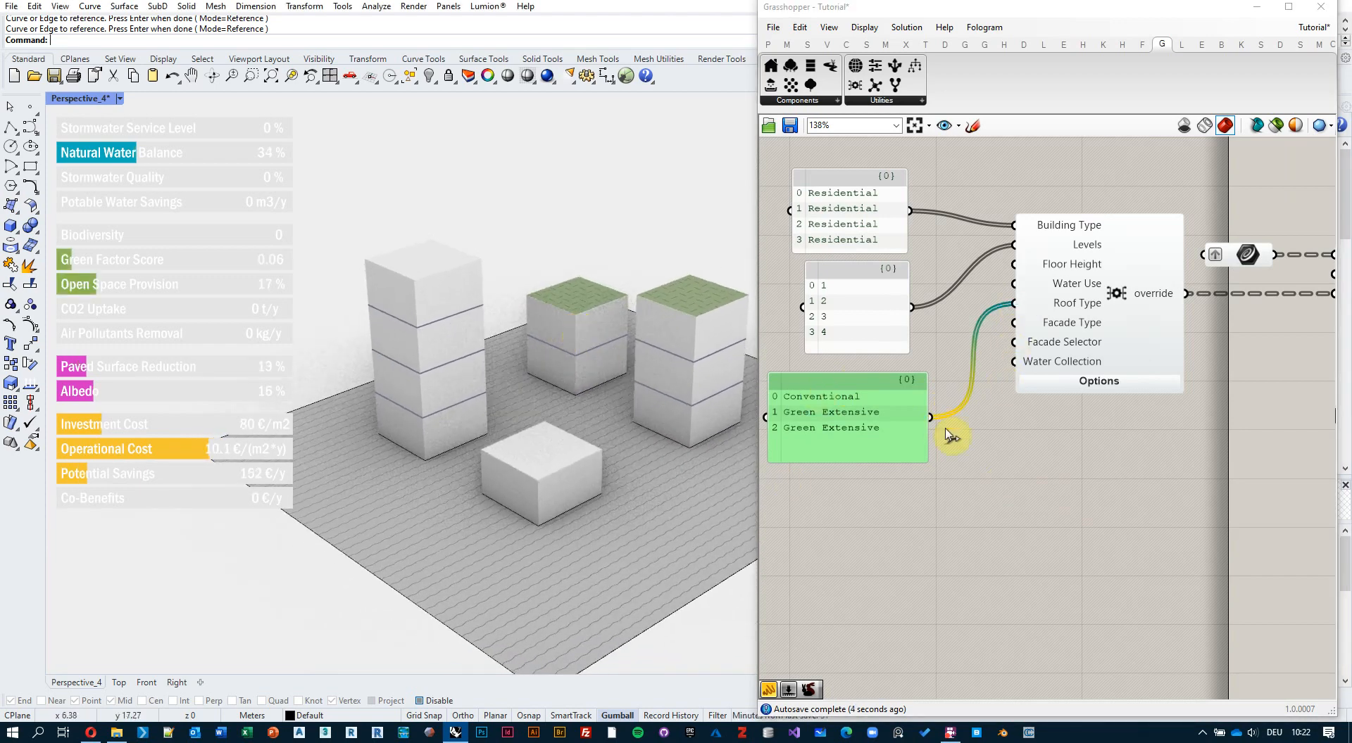
{"action": "scroll", "coordinate": [944, 437], "scroll_direction": "down", "scroll_amount": 1}
{"action": "right_click_drag", "start_coordinate": [944, 437], "coordinate": [1126, 439]}
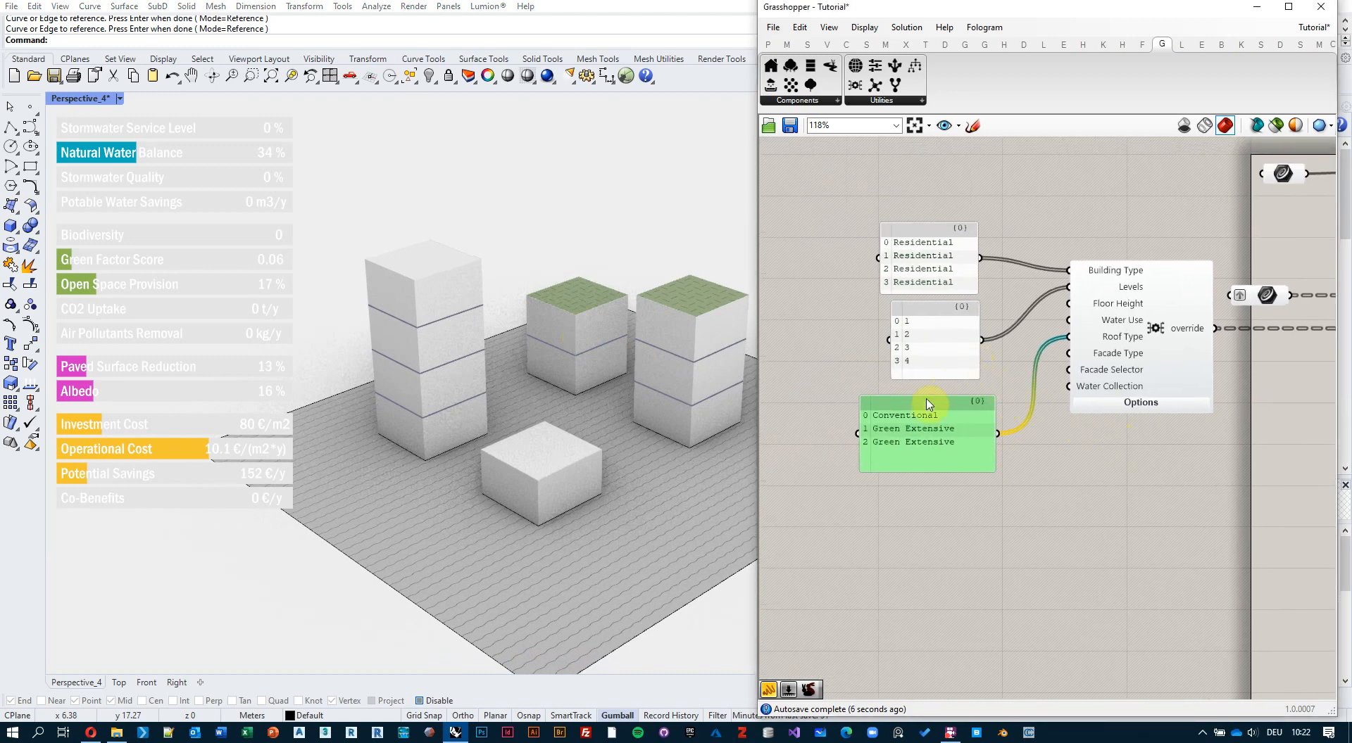
{"action": "left_click_drag", "start_coordinate": [929, 410], "coordinate": [912, 399]}
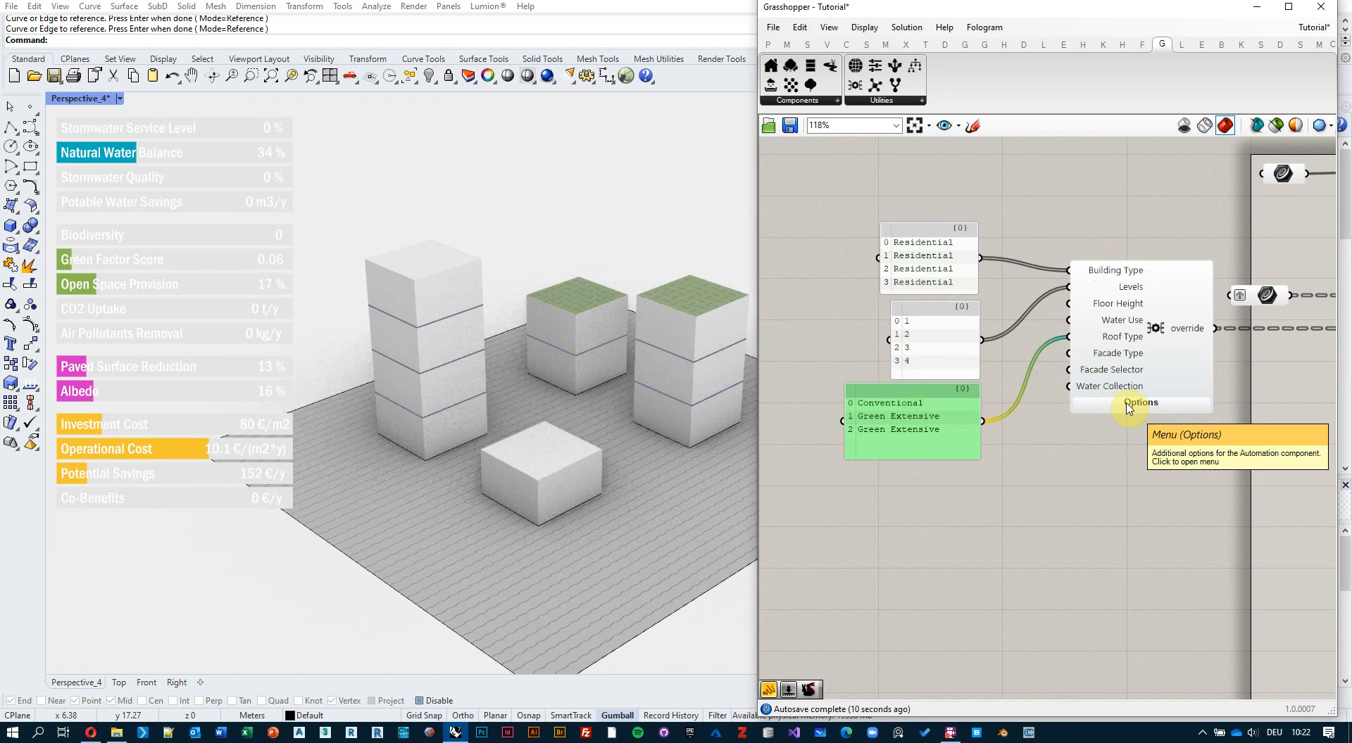
Add a Green Area component below the Building component and expand its options
{"action": "right_click_drag", "start_coordinate": [1226, 381], "coordinate": [1086, 368]}
{"action": "scroll", "coordinate": [1084, 370], "scroll_direction": "down", "scroll_amount": 2}
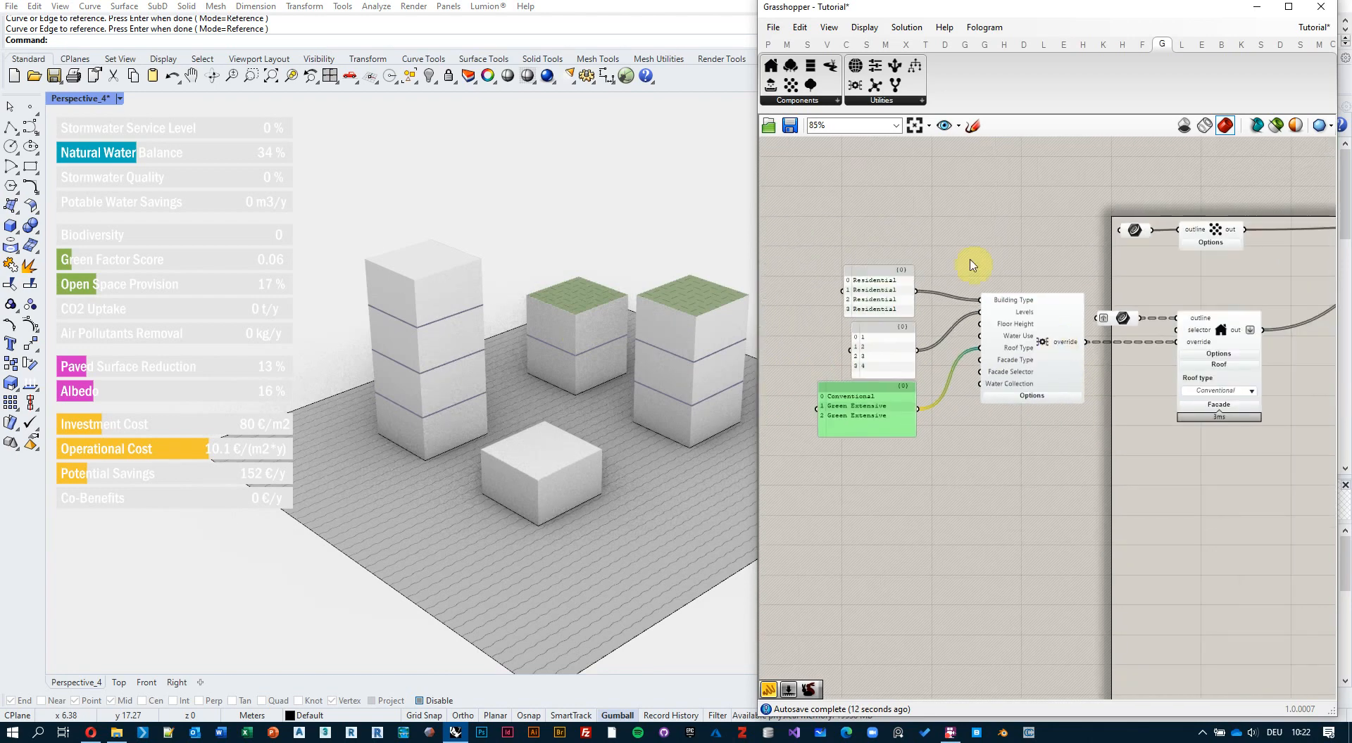
{"action": "left_click_drag", "start_coordinate": [790, 65], "coordinate": [1228, 522]}
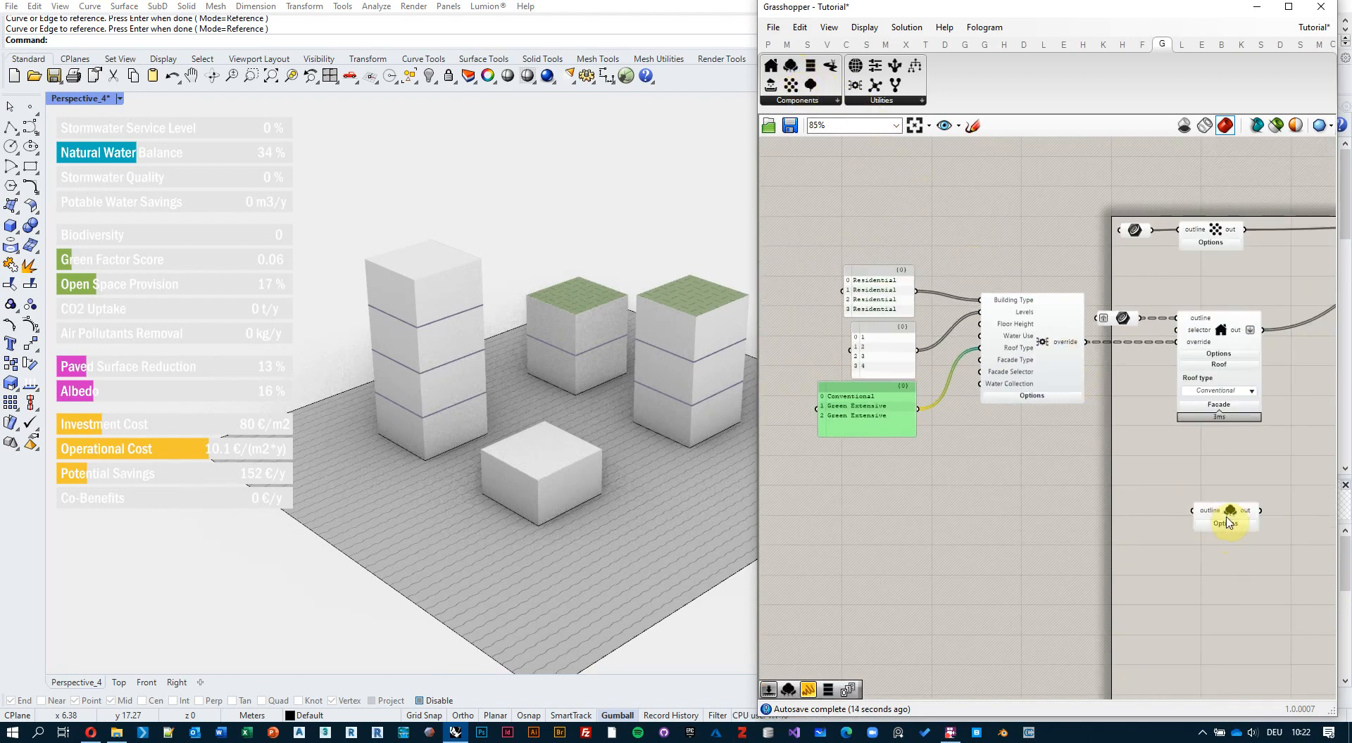
{"action": "scroll", "coordinate": [1246, 529], "scroll_direction": "up", "scroll_amount": 3}
{"action": "left_click", "coordinate": [1270, 510]}
{"action": "right_click_drag", "start_coordinate": [1163, 524], "coordinate": [1044, 431]}
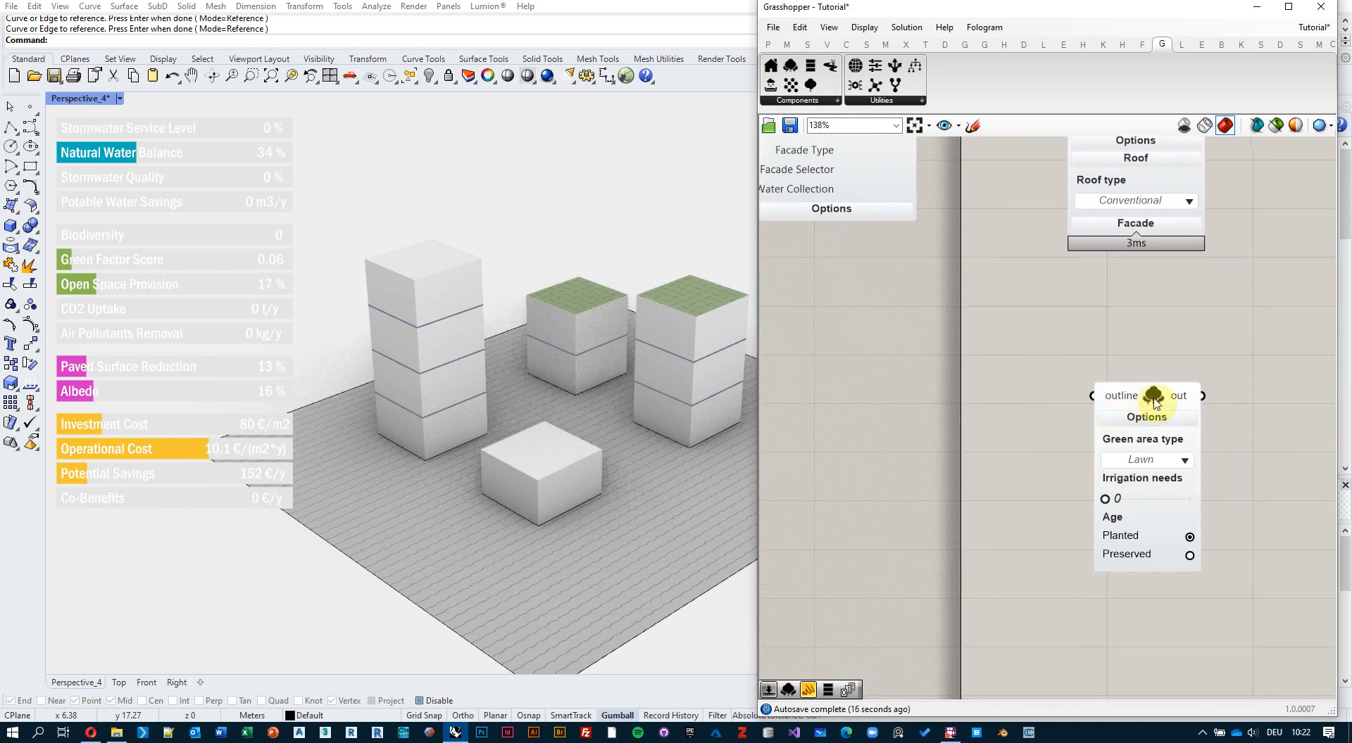
Enable Developer mode on the Green Area component to expose its override input
{"action": "right_click", "coordinate": [1154, 399]}
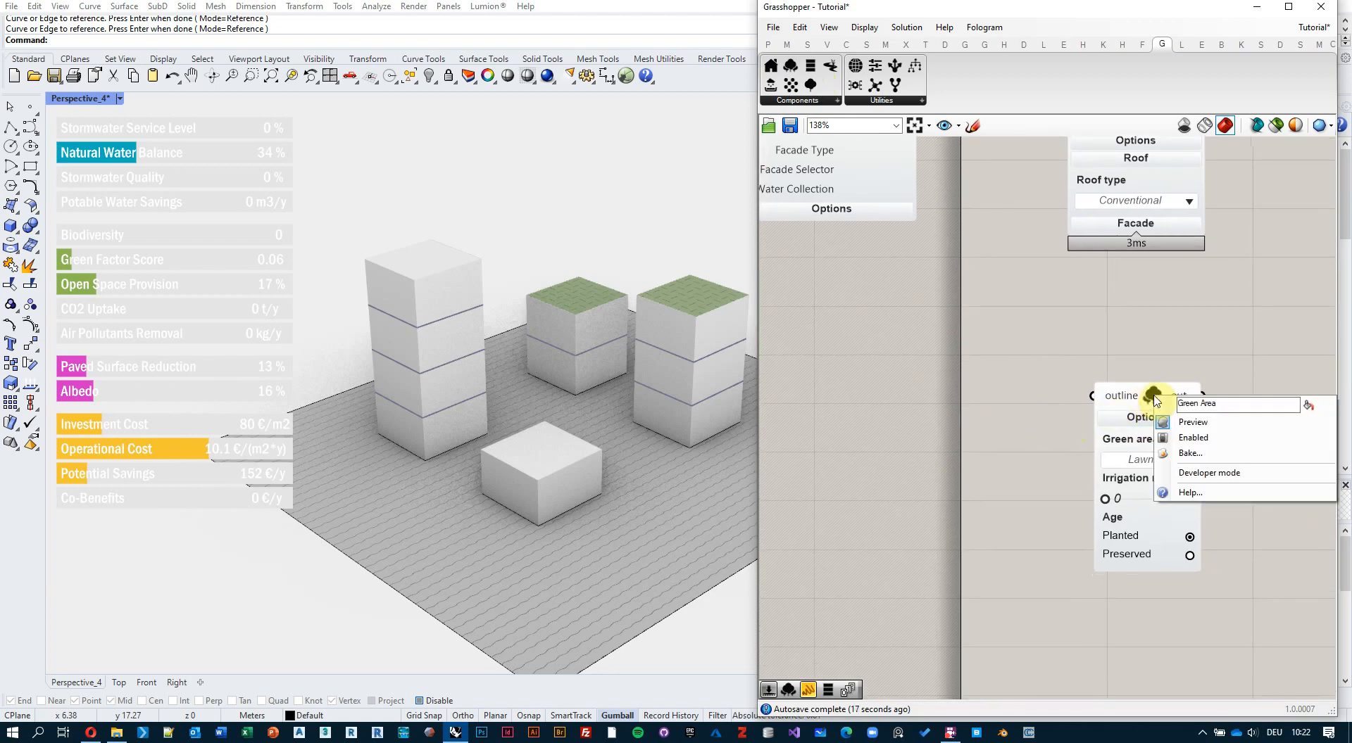
{"action": "left_click", "coordinate": [1218, 473]}
{"action": "scroll", "coordinate": [959, 371], "scroll_direction": "down", "scroll_amount": 3}
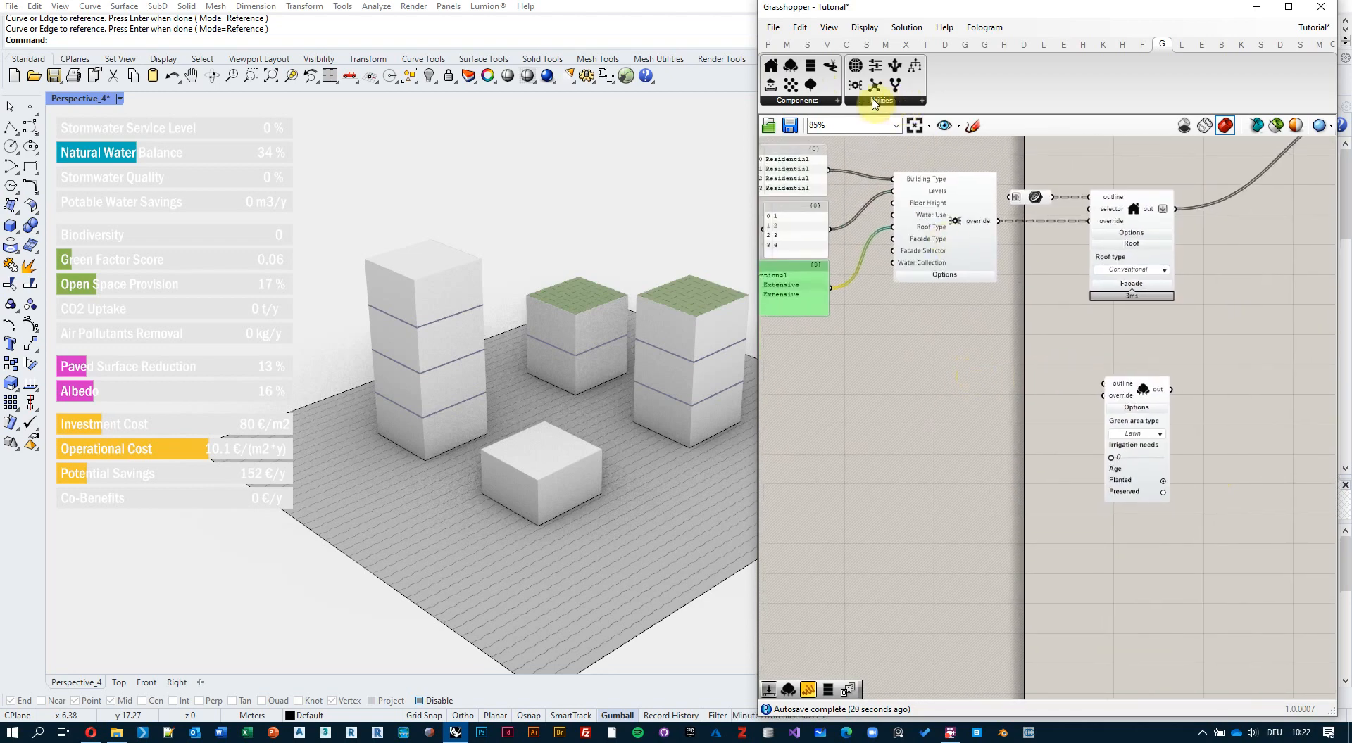
Add a second automation component beside the Green Area component and set its component type to Green Area
{"action": "left_click_drag", "start_coordinate": [854, 85], "coordinate": [960, 397]}
{"action": "scroll", "coordinate": [961, 398], "scroll_direction": "up", "scroll_amount": 2}
{"action": "left_click", "coordinate": [975, 458]}
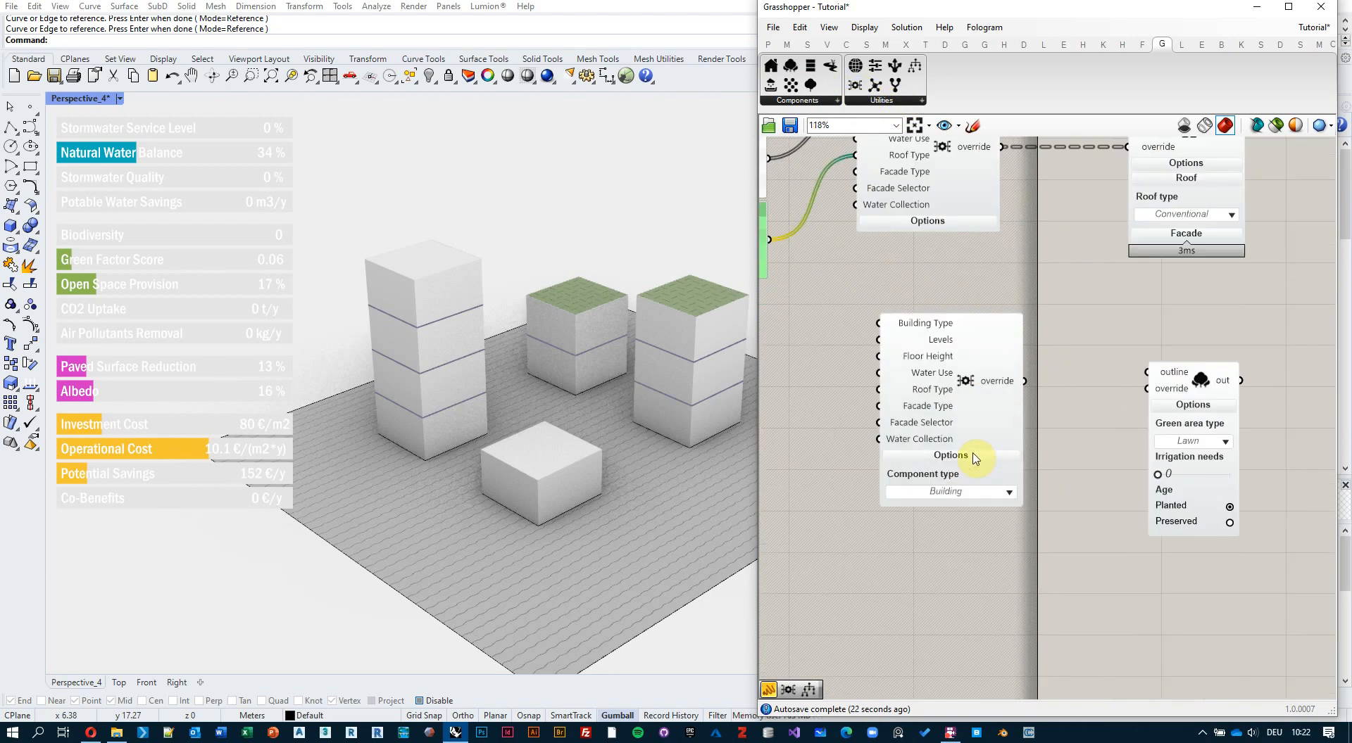
{"action": "left_click", "coordinate": [968, 498]}
{"action": "left_click", "coordinate": [978, 533]}
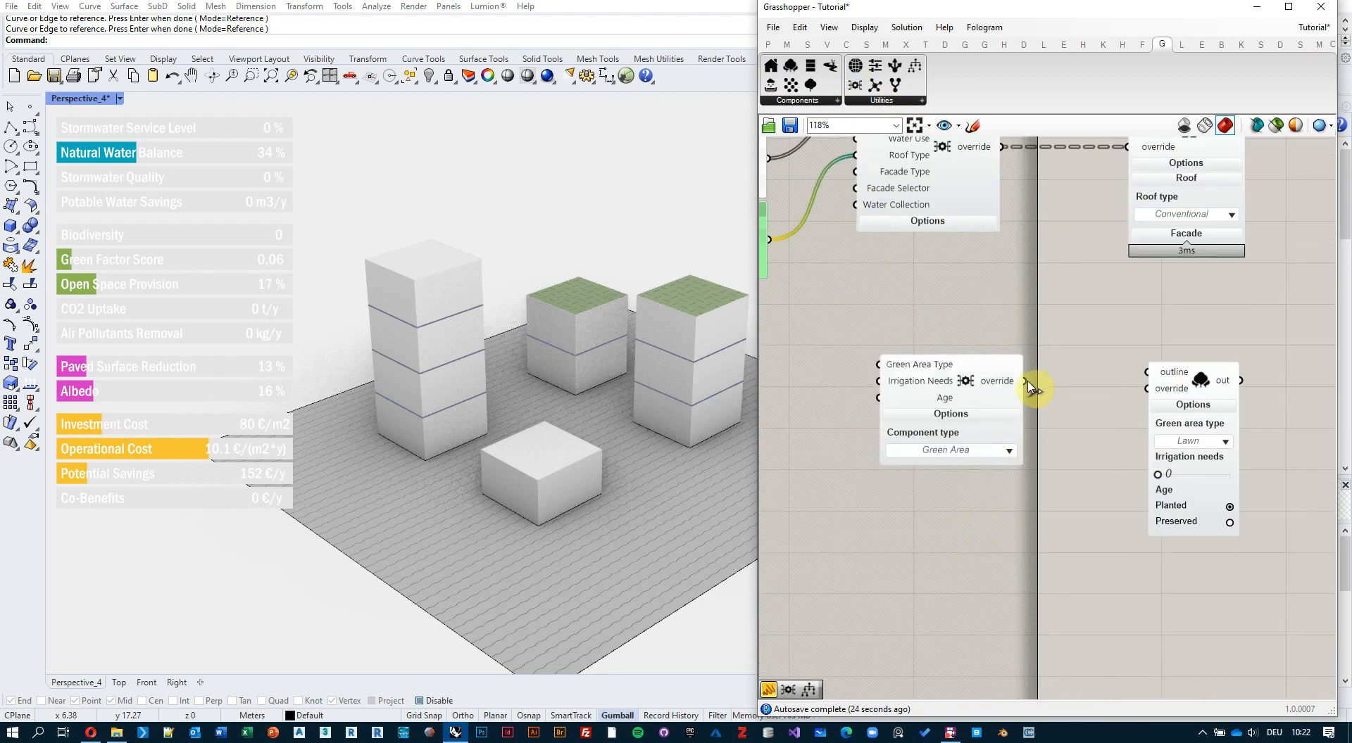
Connect the new automation component's override output to the Green Area component's override input and line the two up
{"action": "left_click_drag", "start_coordinate": [1026, 382], "coordinate": [1170, 392]}
{"action": "left_click_drag", "start_coordinate": [971, 366], "coordinate": [967, 391]}
{"action": "left_click", "coordinate": [960, 331]}
Examine the Building and Green Area automation setups and the wires running to the scenario selector
{"action": "scroll", "coordinate": [921, 412], "scroll_direction": "up", "scroll_amount": 1}
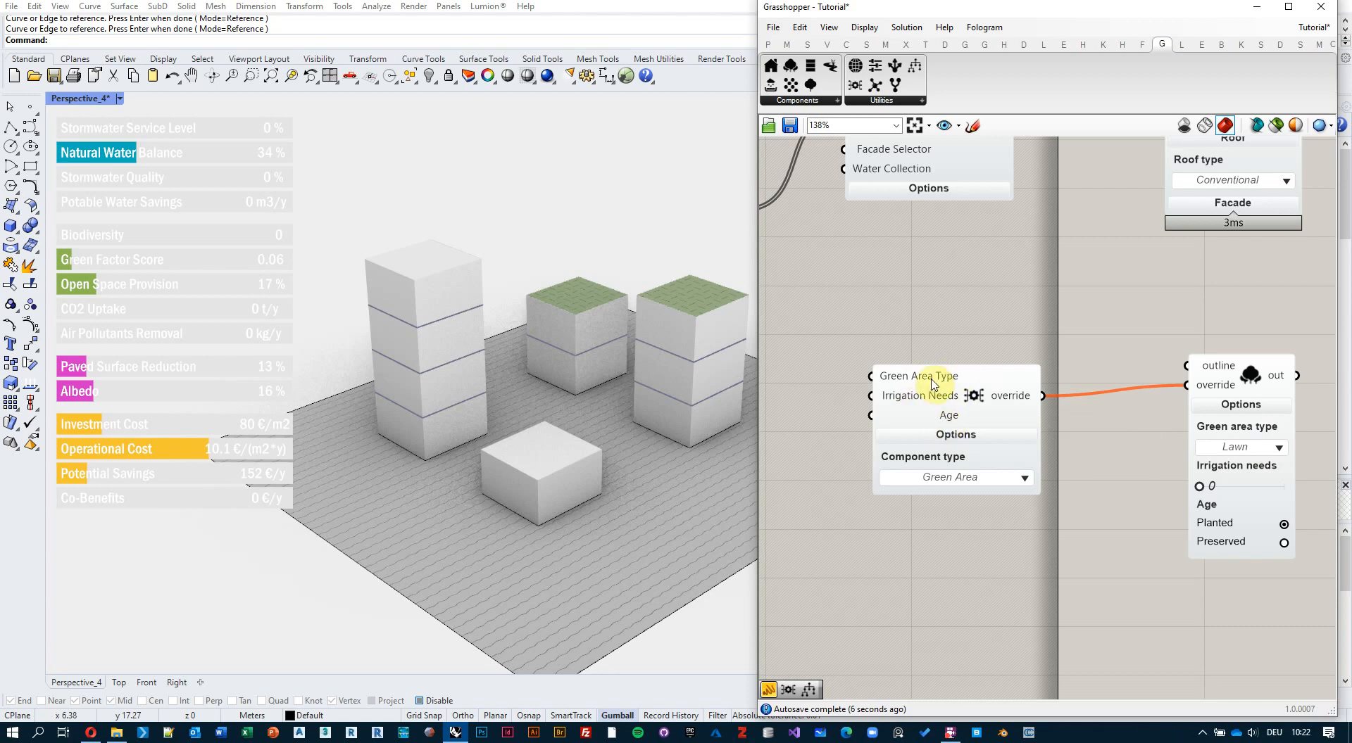
{"action": "scroll", "coordinate": [1075, 354], "scroll_direction": "down", "scroll_amount": 1}
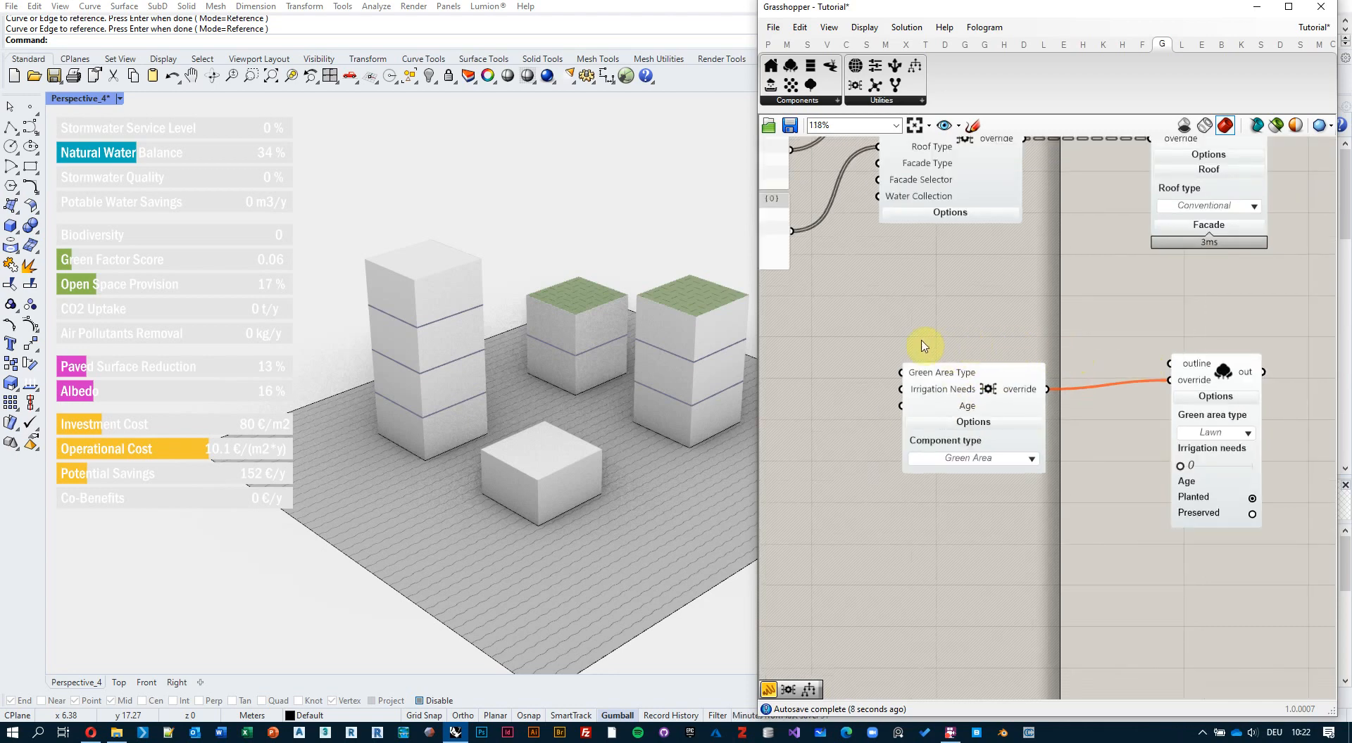
{"action": "scroll", "coordinate": [1211, 345], "scroll_direction": "down", "scroll_amount": 2}
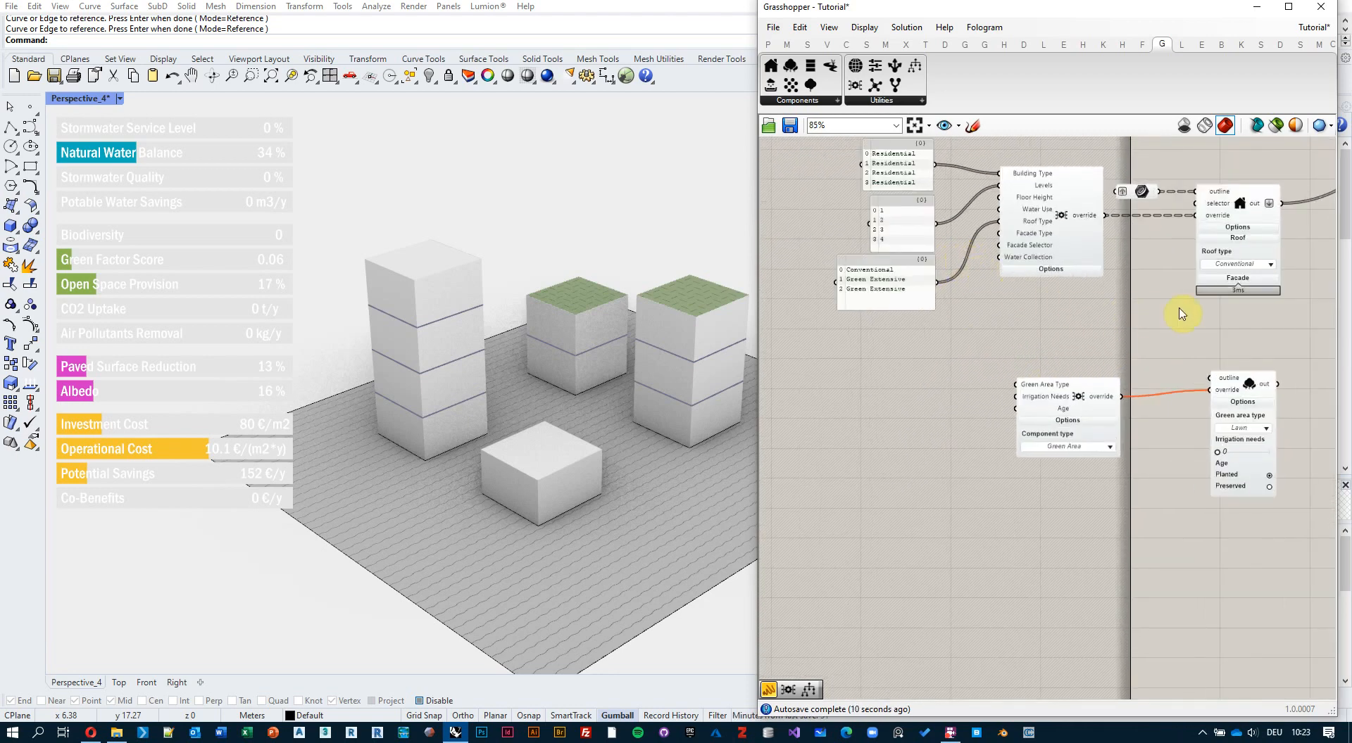
{"action": "scroll", "coordinate": [1207, 317], "scroll_direction": "up", "scroll_amount": 3}
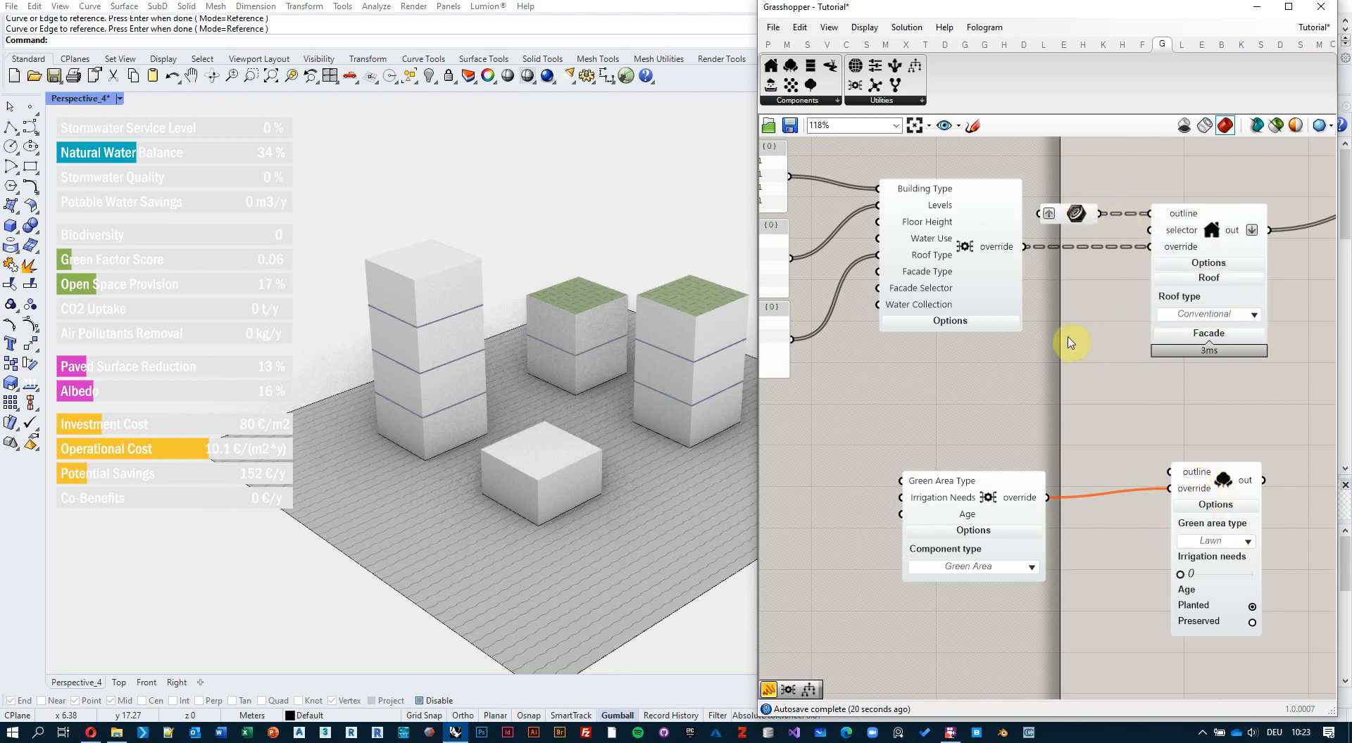
{"action": "right_click_drag", "start_coordinate": [1177, 413], "coordinate": [1091, 400]}
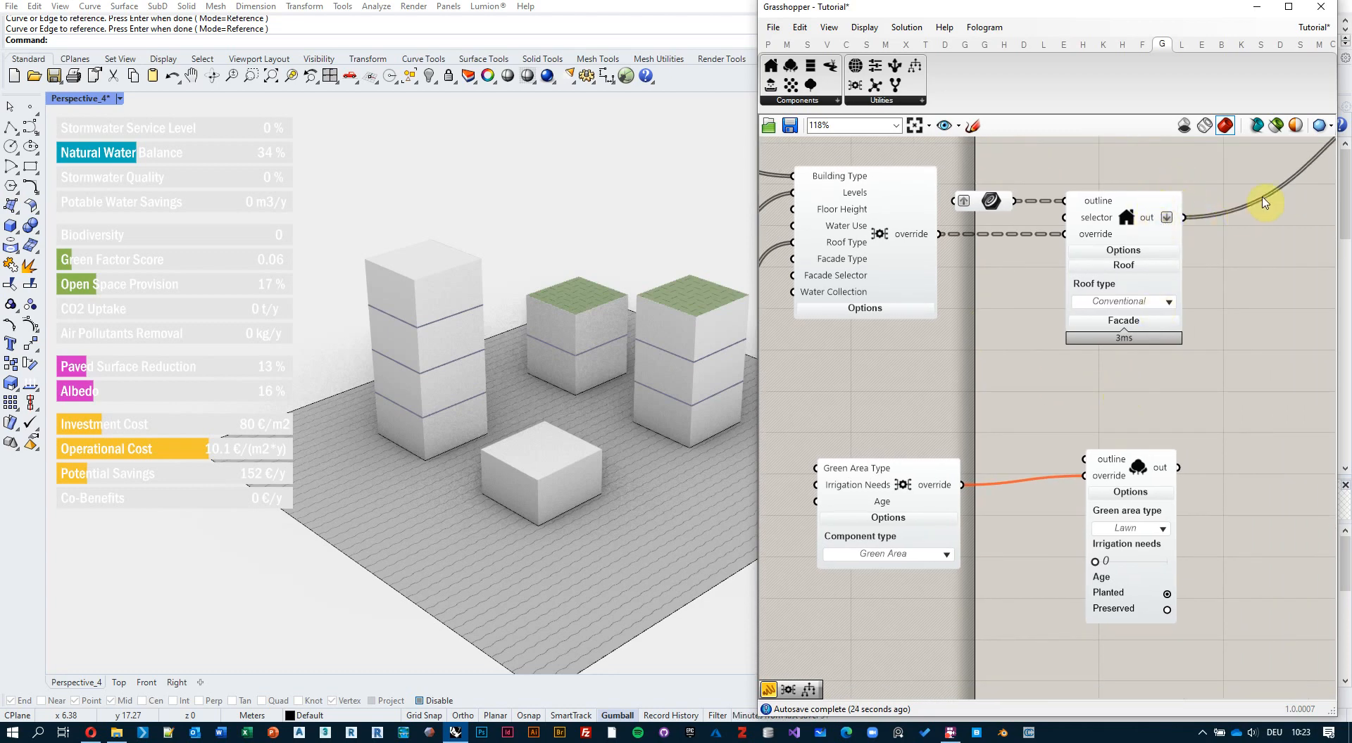
{"action": "scroll", "coordinate": [1098, 521], "scroll_direction": "down", "scroll_amount": 3}
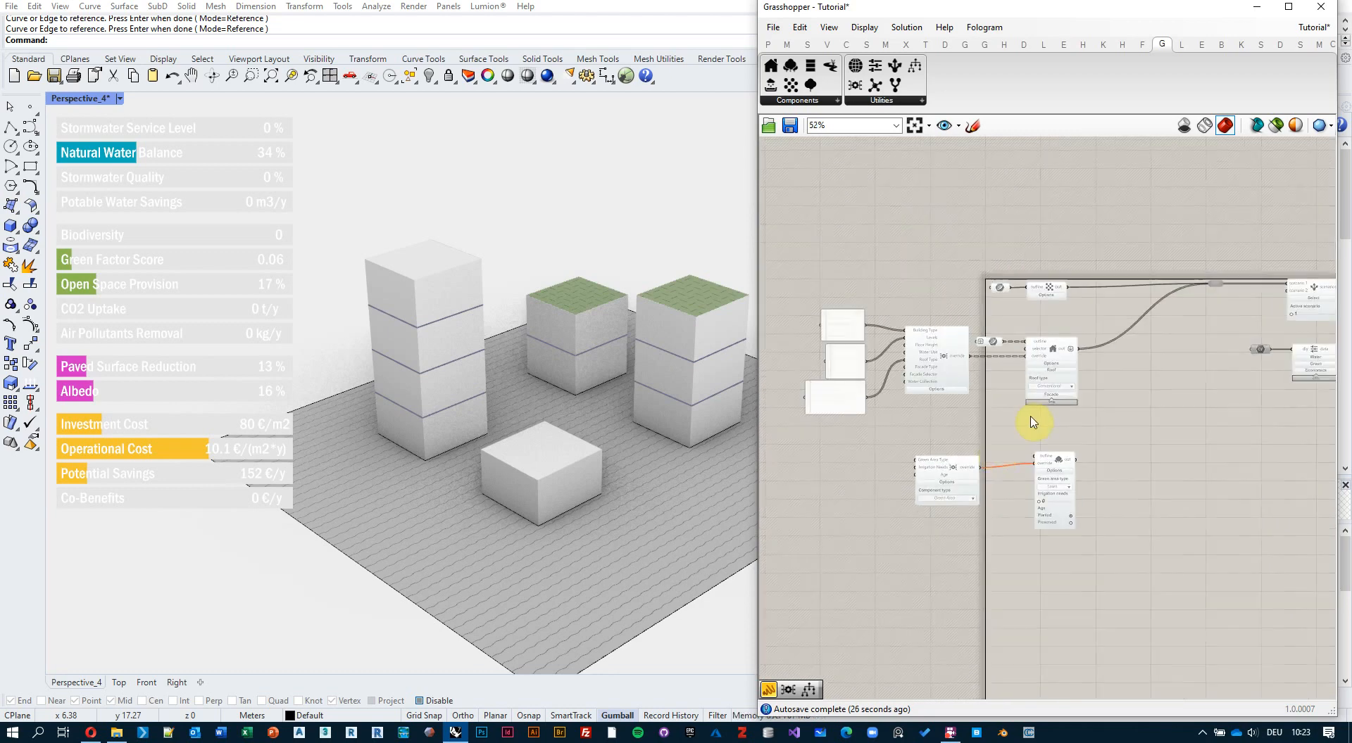
{"action": "scroll", "coordinate": [1201, 254], "scroll_direction": "up", "scroll_amount": 2}
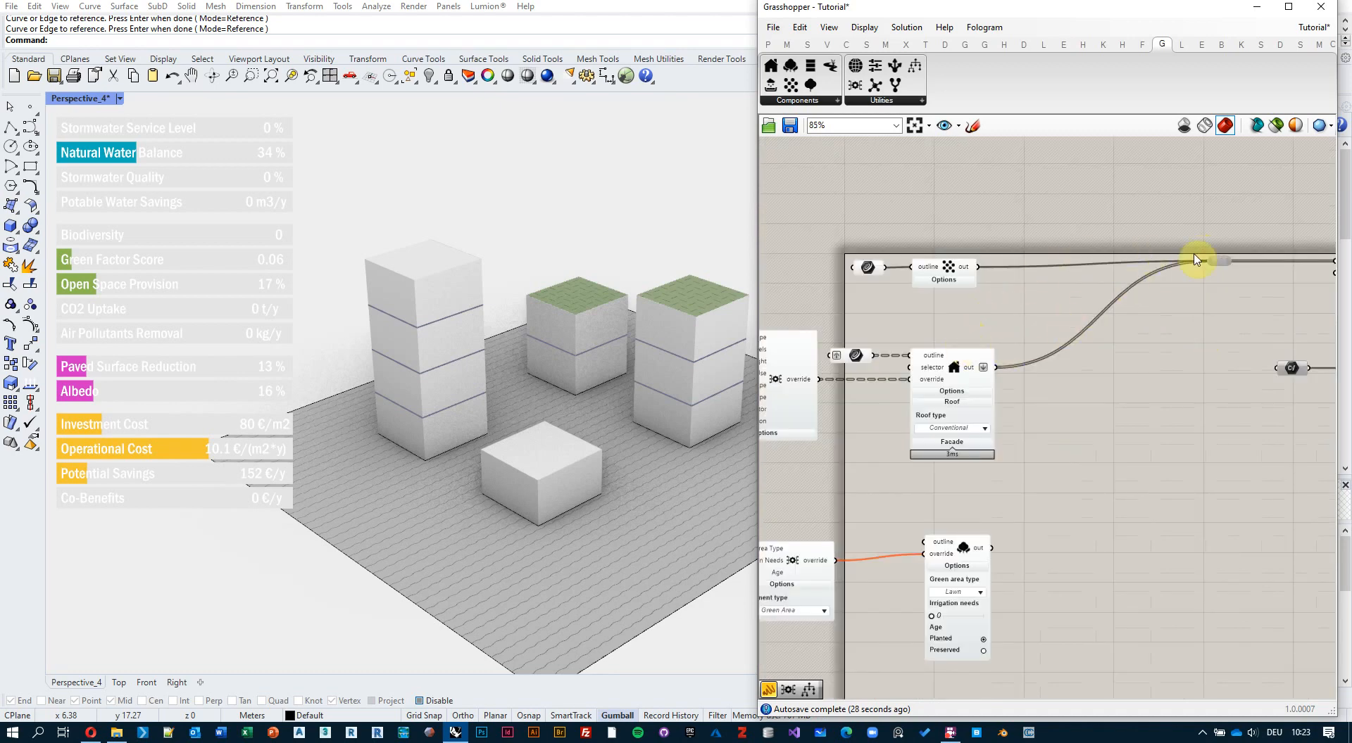
{"action": "right_click_drag", "start_coordinate": [1232, 252], "coordinate": [1120, 244]}
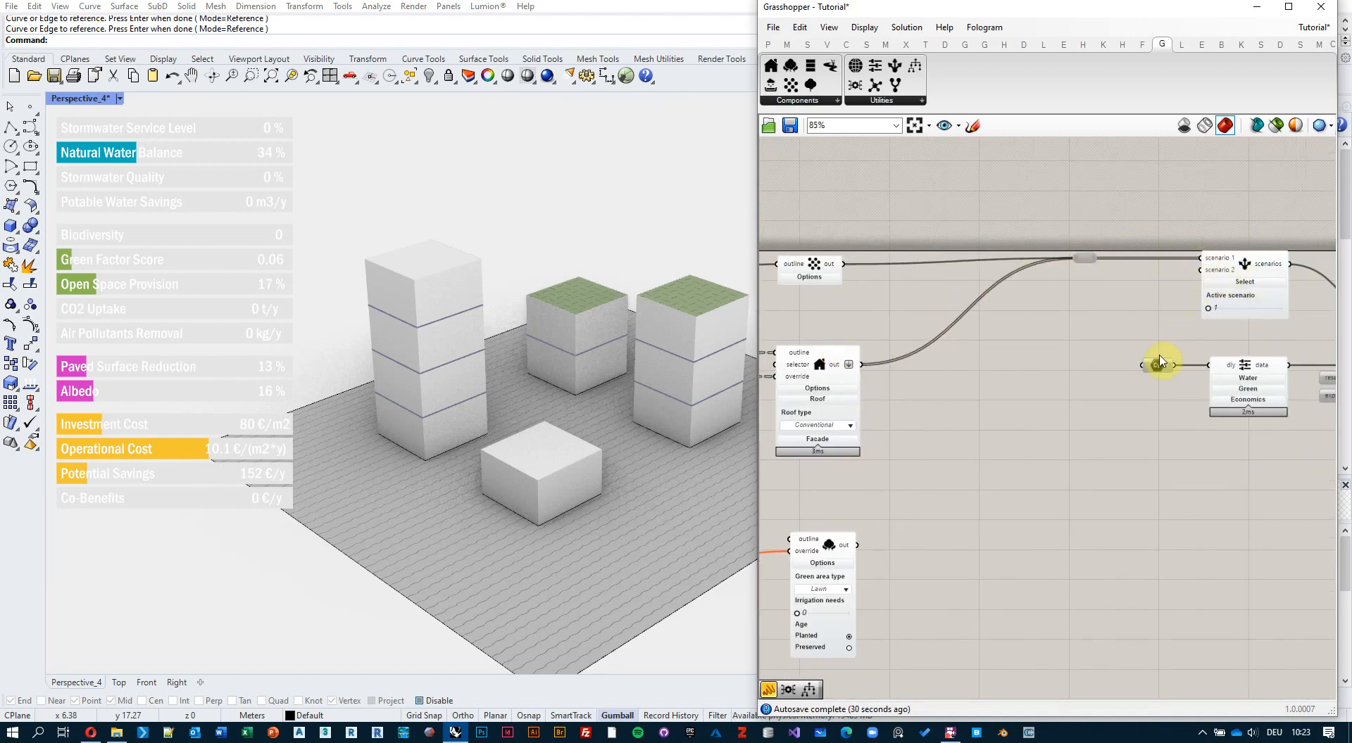
{"action": "scroll", "coordinate": [1159, 362], "scroll_direction": "down", "scroll_amount": 3}
{"action": "right_click_drag", "start_coordinate": [1062, 398], "coordinate": [1199, 360]}
{"action": "scroll", "coordinate": [1199, 359], "scroll_direction": "up", "scroll_amount": 2}
{"action": "left_click_drag", "start_coordinate": [1222, 377], "coordinate": [922, 565]}
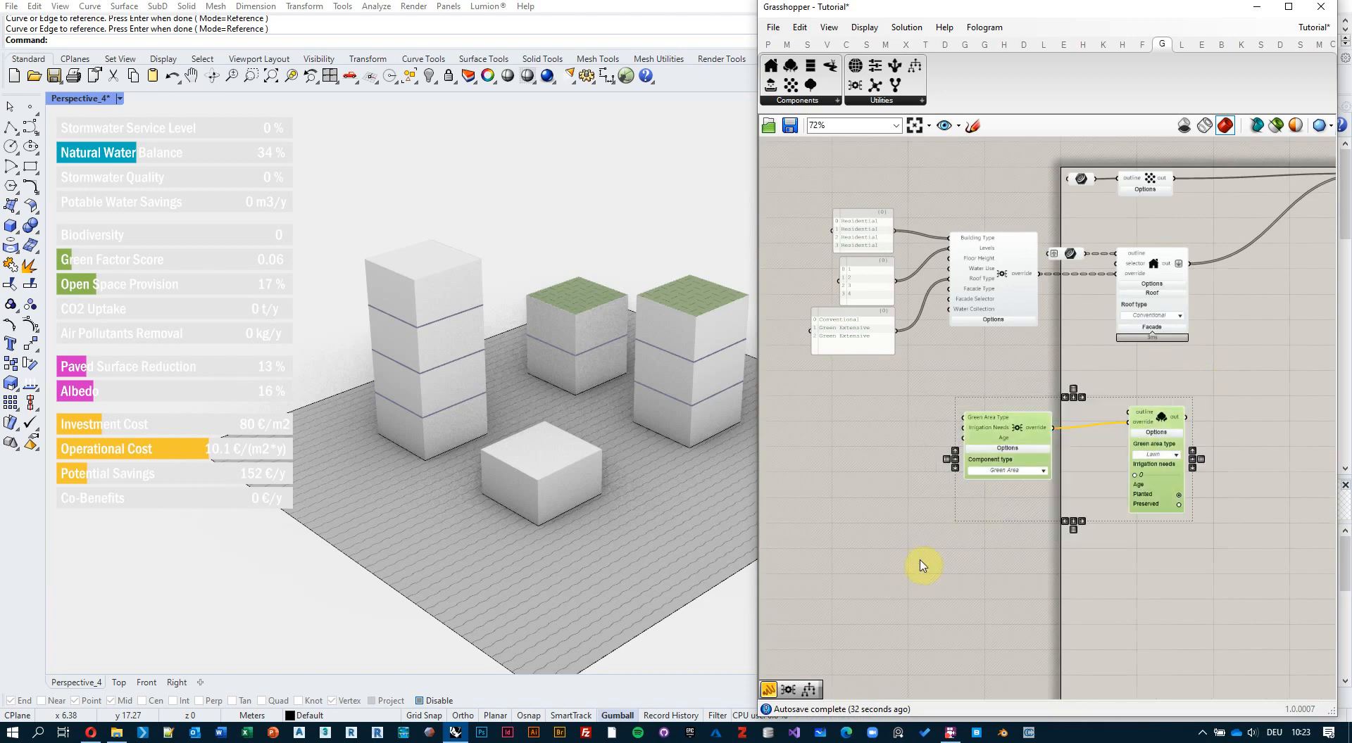
{"action": "left_click", "coordinate": [922, 565]}
Move the Residential panel upward and add a Duplicate Data component between it and the Levels panel
{"action": "scroll", "coordinate": [873, 236], "scroll_direction": "up", "scroll_amount": 4}
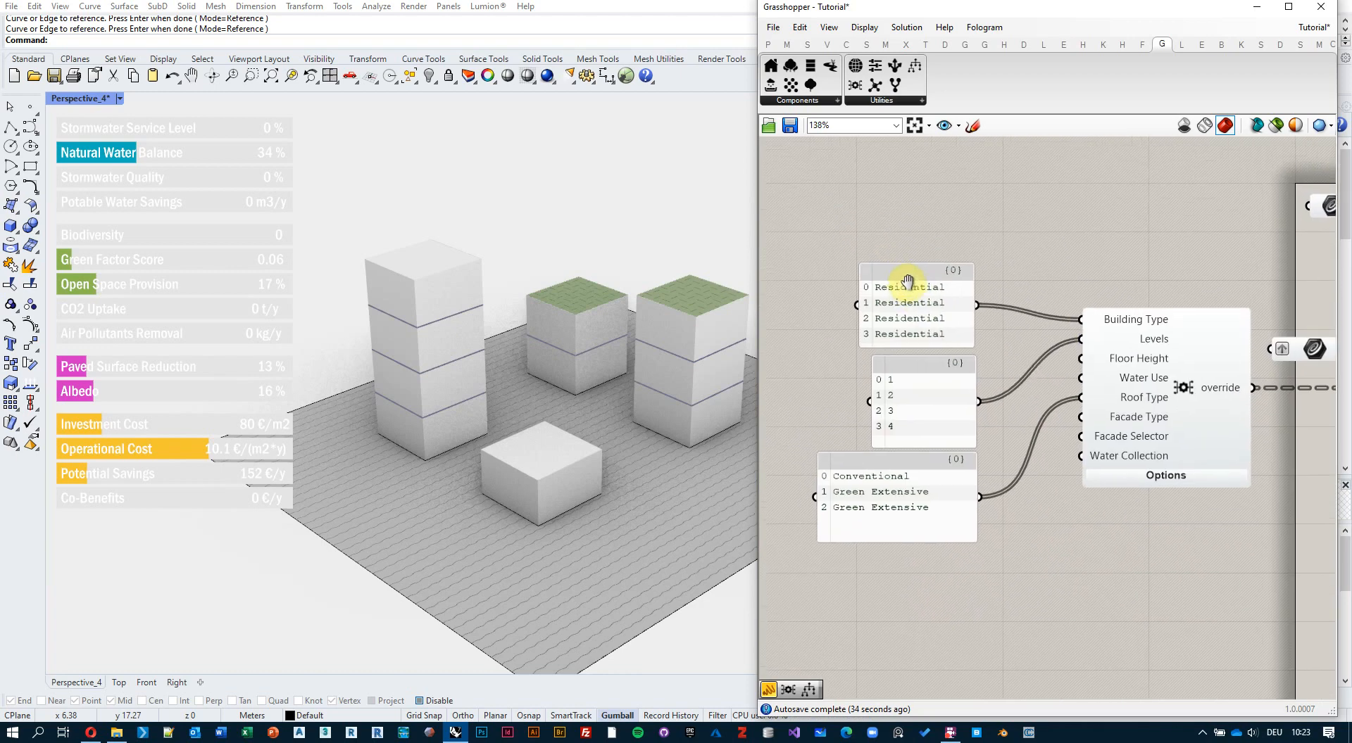
{"action": "right_click_drag", "start_coordinate": [905, 277], "coordinate": [928, 312]}
{"action": "left_click_drag", "start_coordinate": [953, 343], "coordinate": [928, 259]}
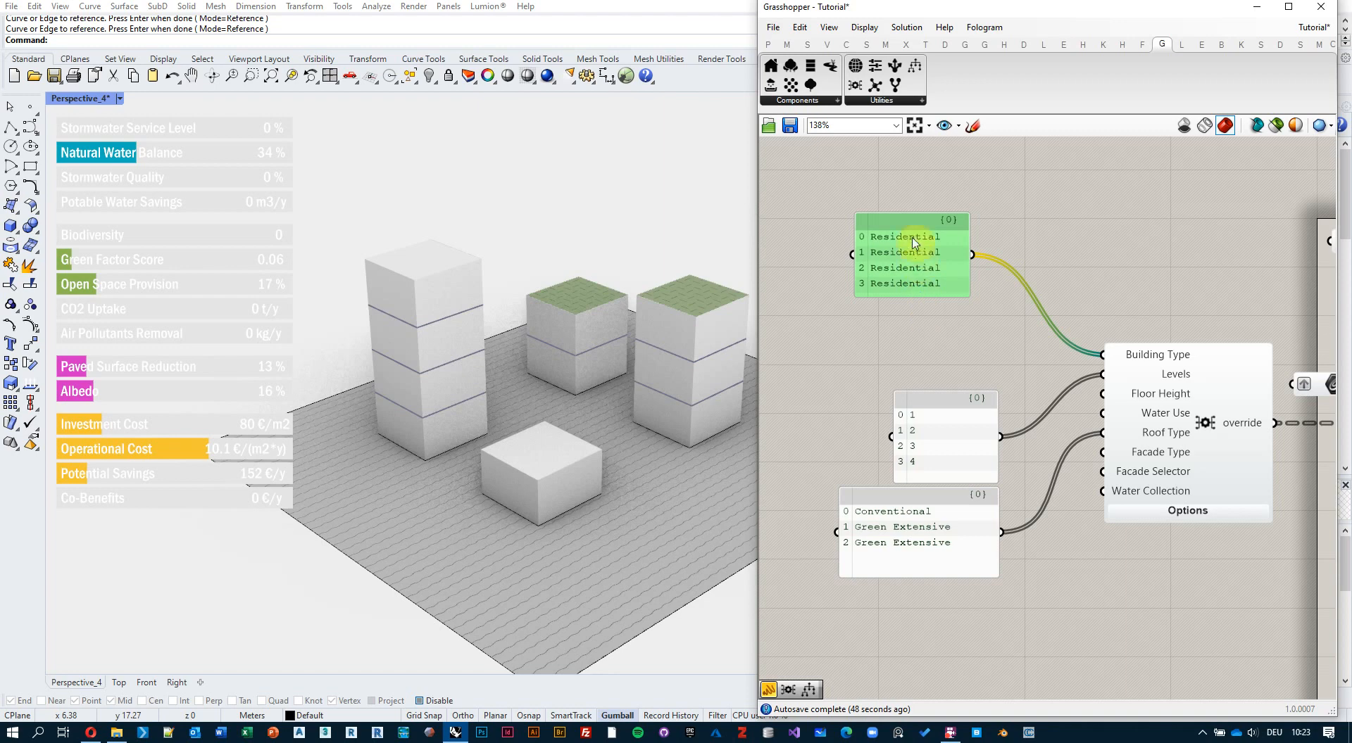
{"action": "double_click", "coordinate": [932, 338]}
{"action": "type", "text": "dup"}
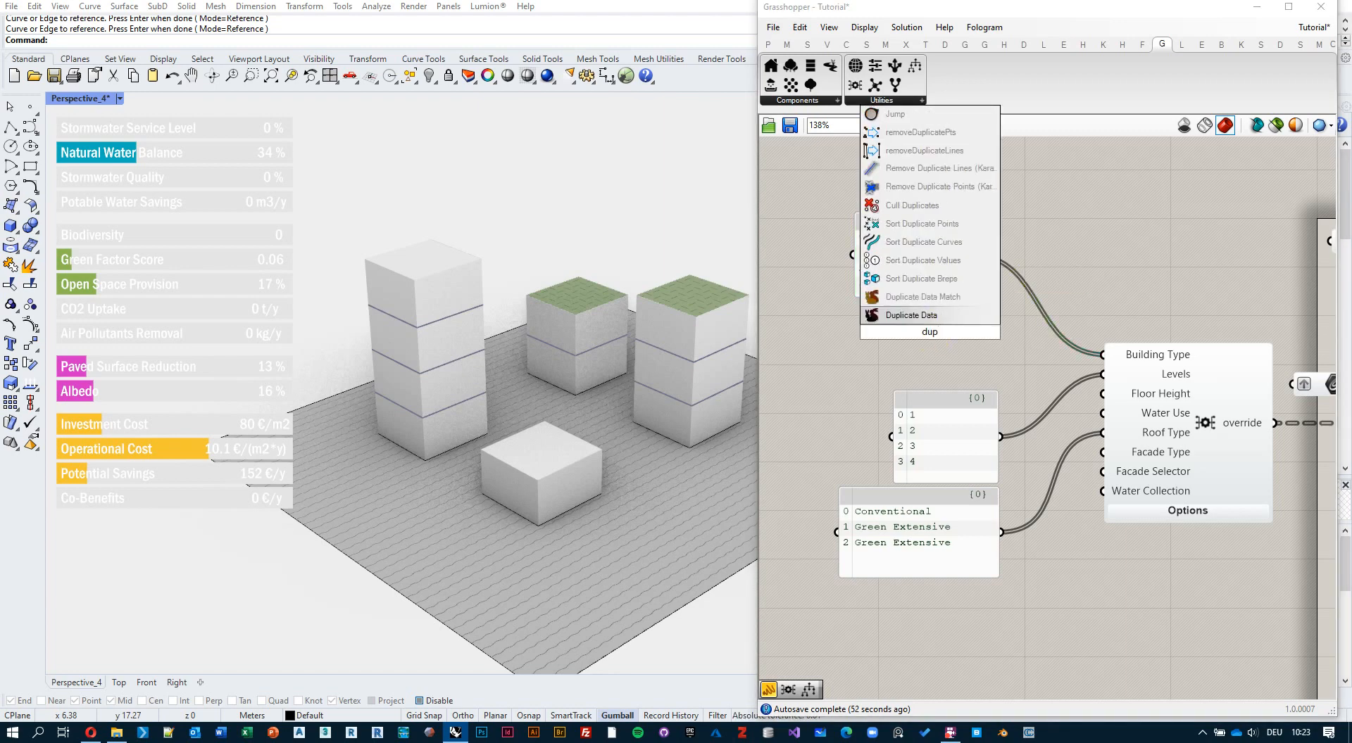
{"action": "key", "text": "Return"}
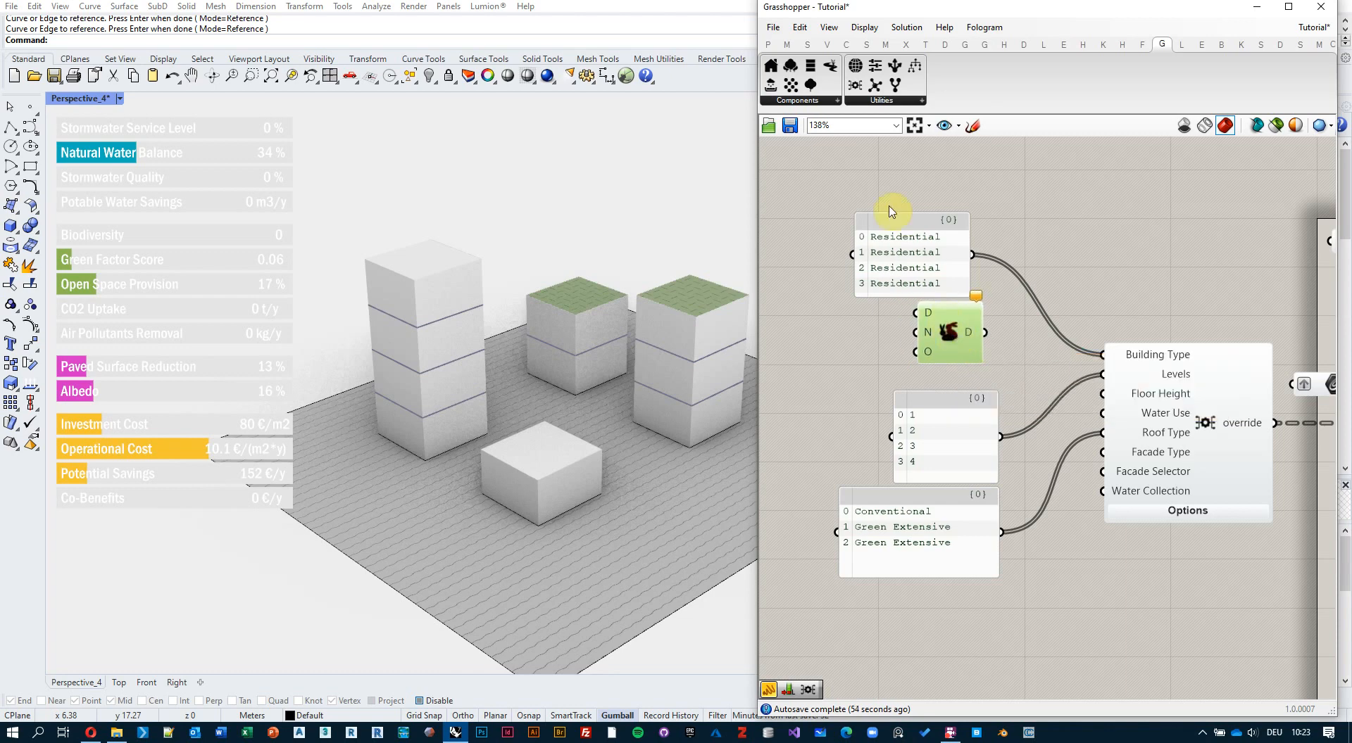
Move the Residential list panel up, then add a panel containing Residential and connect it to the Duplicate Data component's data input
{"action": "left_click_drag", "start_coordinate": [890, 211], "coordinate": [824, 184]}
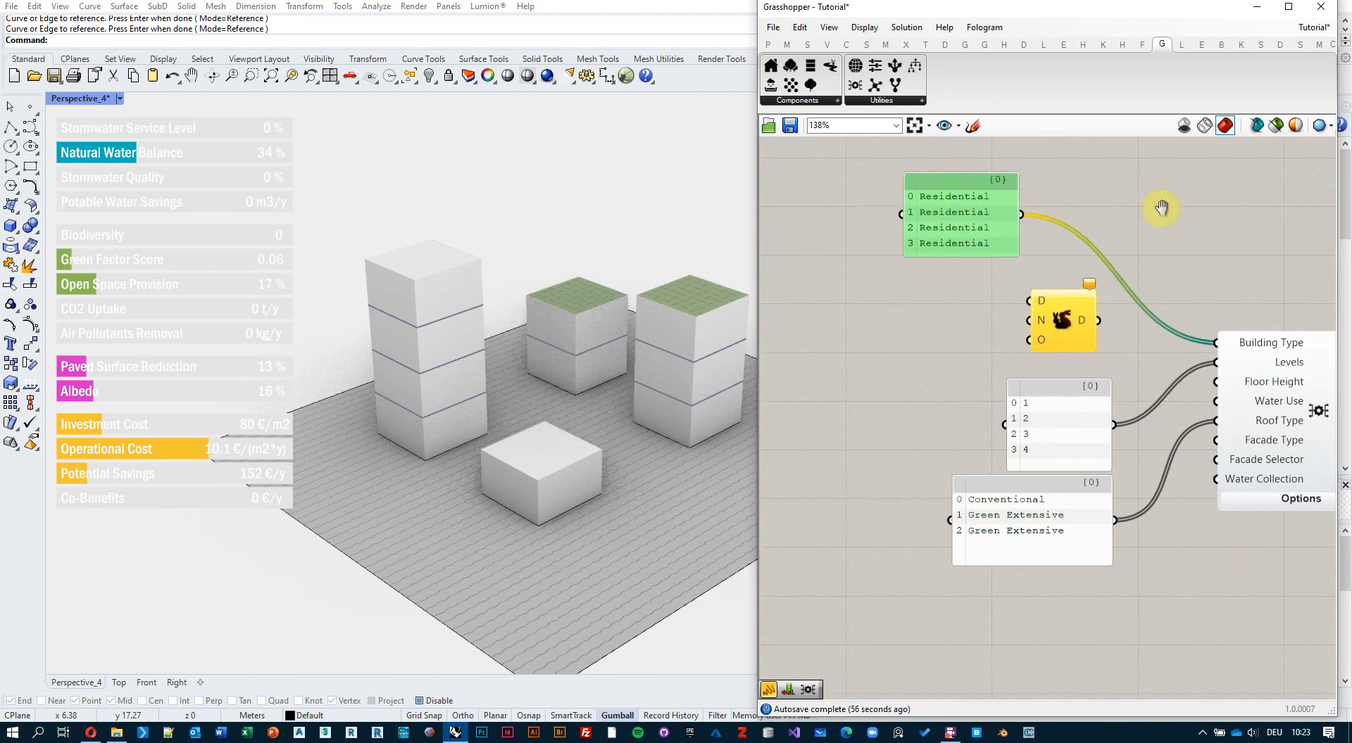
{"action": "double_click", "coordinate": [884, 315]}
{"action": "type", "text": "//"}
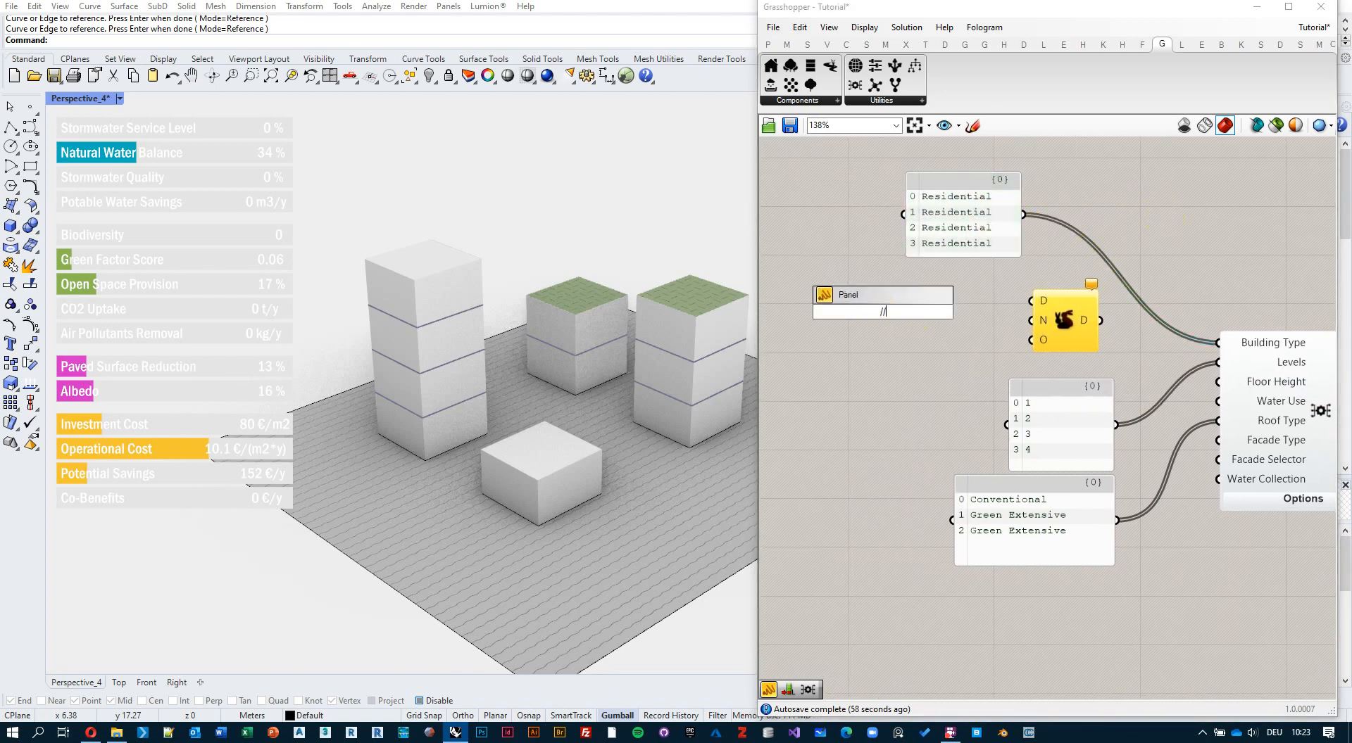
{"action": "type", "text": "Residential"}
{"action": "key", "text": "Return"}
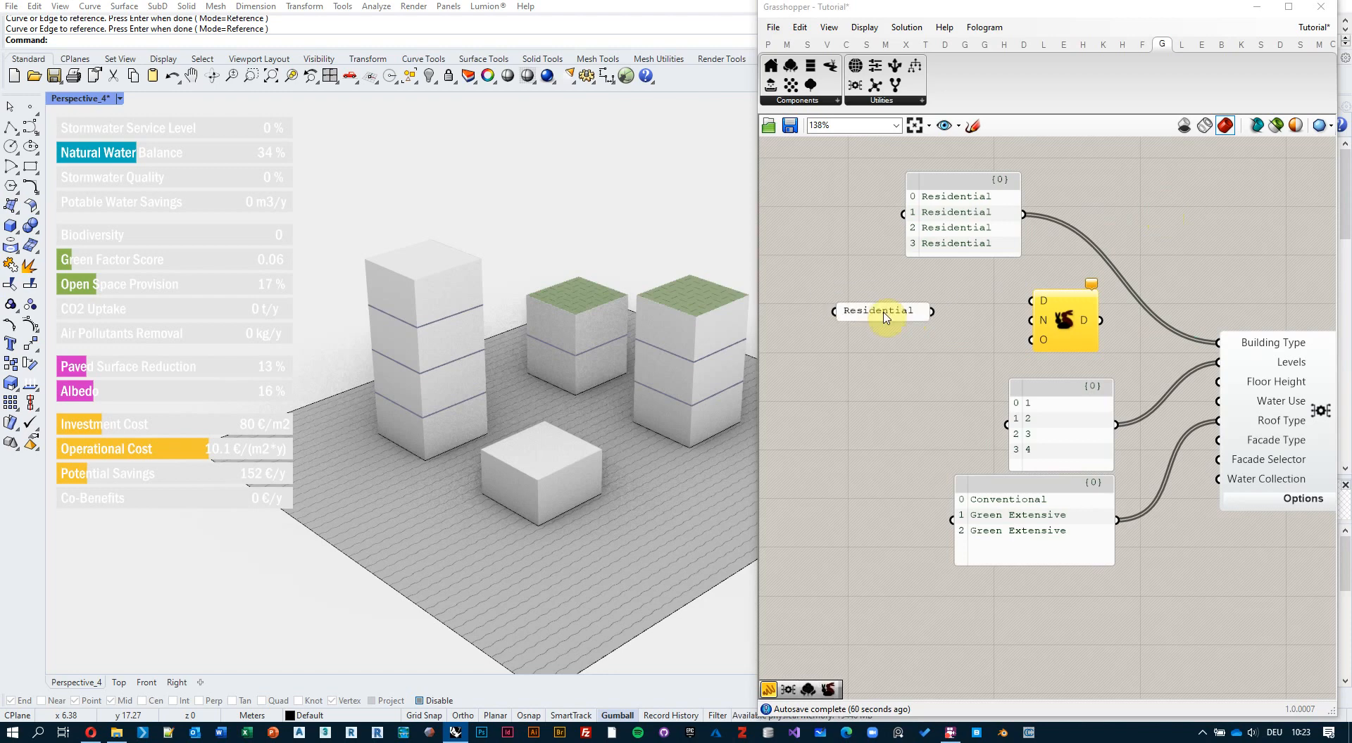
{"action": "left_click_drag", "start_coordinate": [938, 312], "coordinate": [1038, 304]}
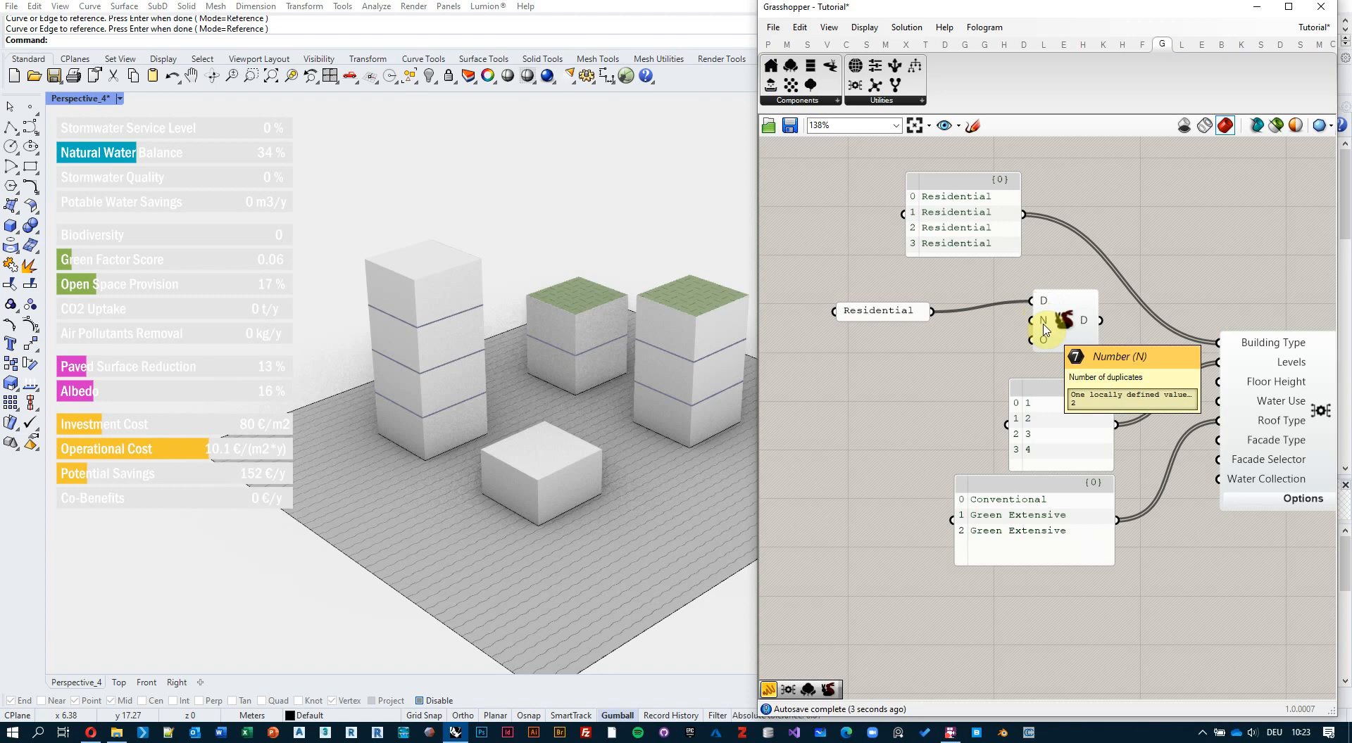
Set the number of duplicates to 4 and connect the Duplicate Data output to the Building Type input, replacing the old wire
{"action": "right_click", "coordinate": [1044, 325]}
{"action": "mouse_move", "coordinate": [1092, 463]}
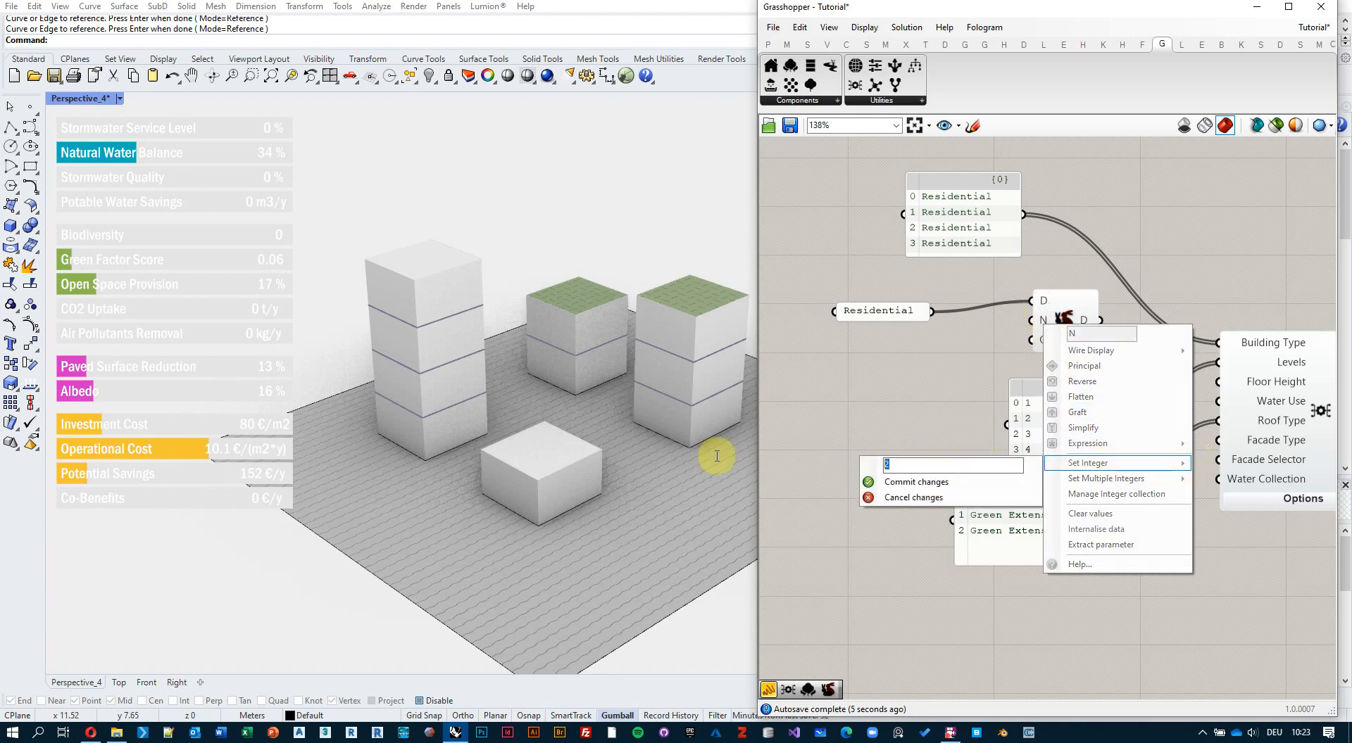
{"action": "type", "text": "4"}
{"action": "left_click", "coordinate": [915, 483]}
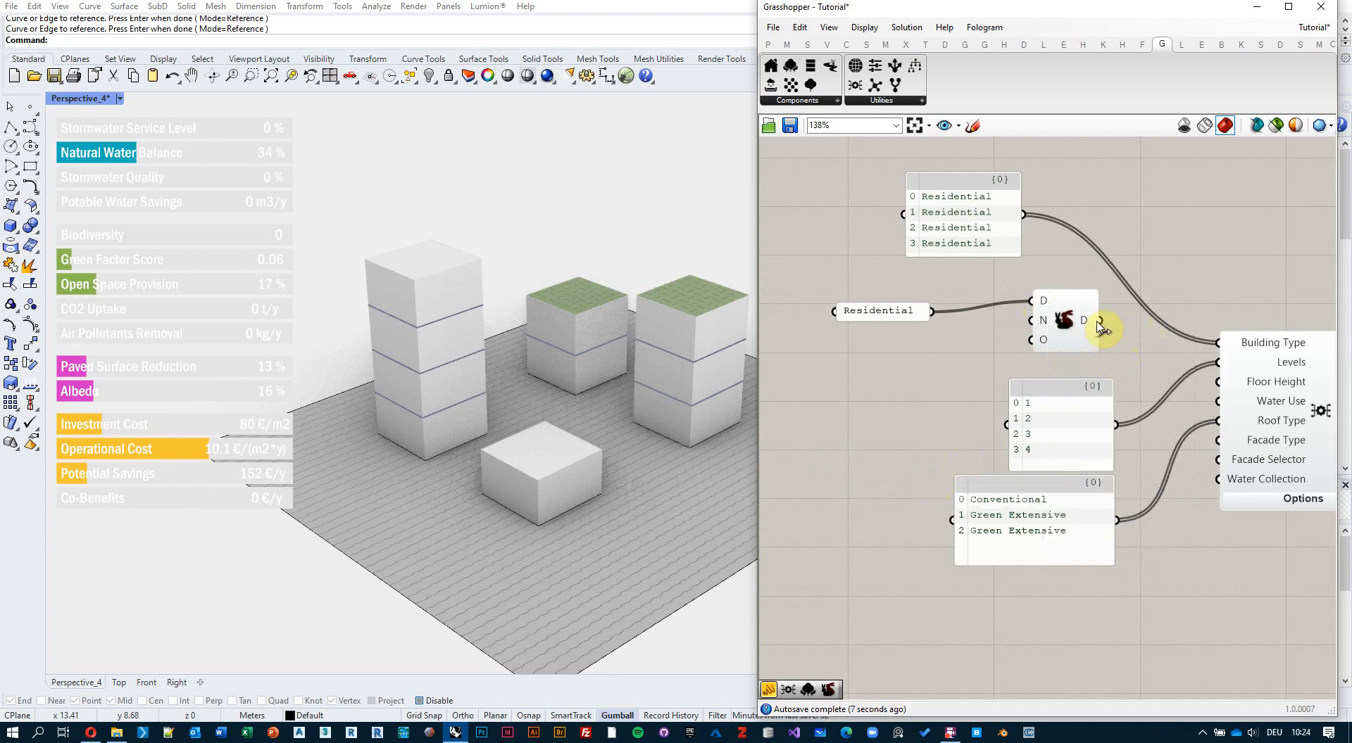
{"action": "left_click_drag", "start_coordinate": [1100, 321], "coordinate": [1218, 343]}
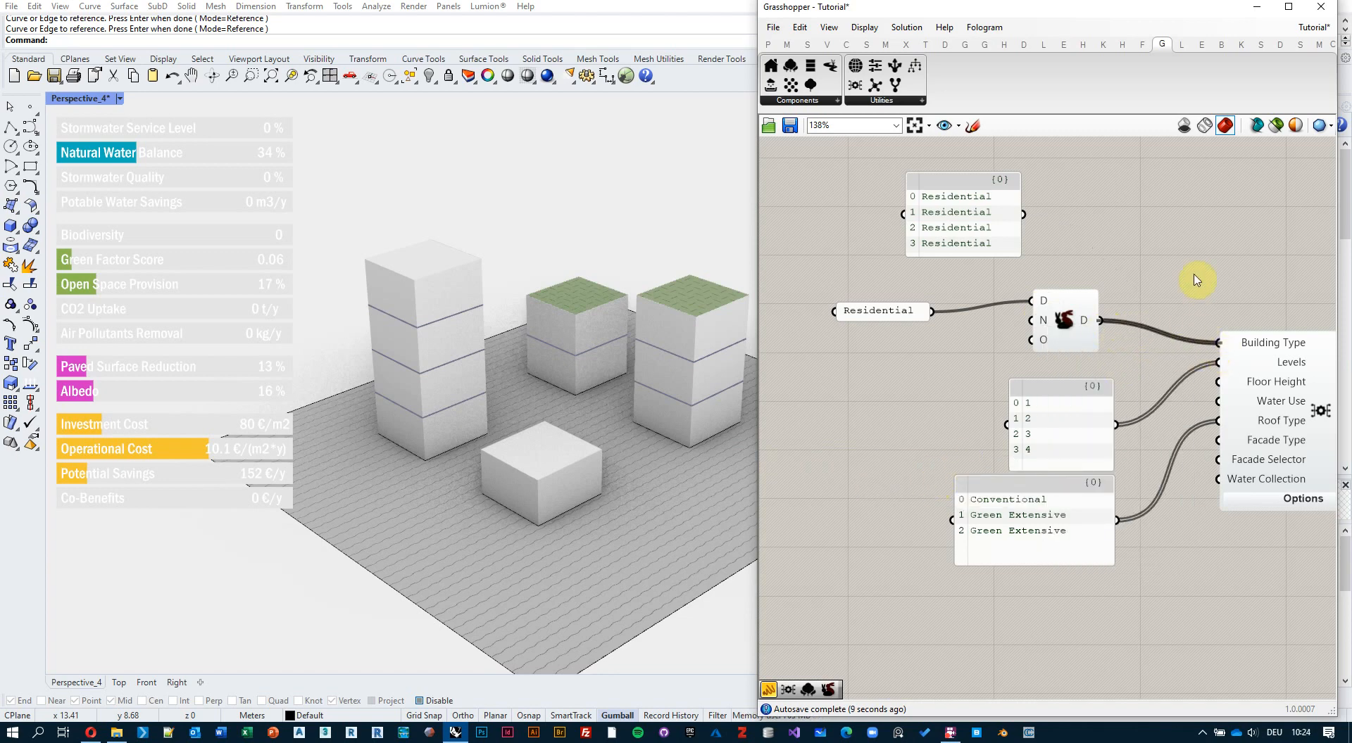
Reposition the old Residential list panel, feed it with the Duplicate Data output, and enlarge it to show the duplicated entries
{"action": "left_click_drag", "start_coordinate": [1151, 258], "coordinate": [902, 215]}
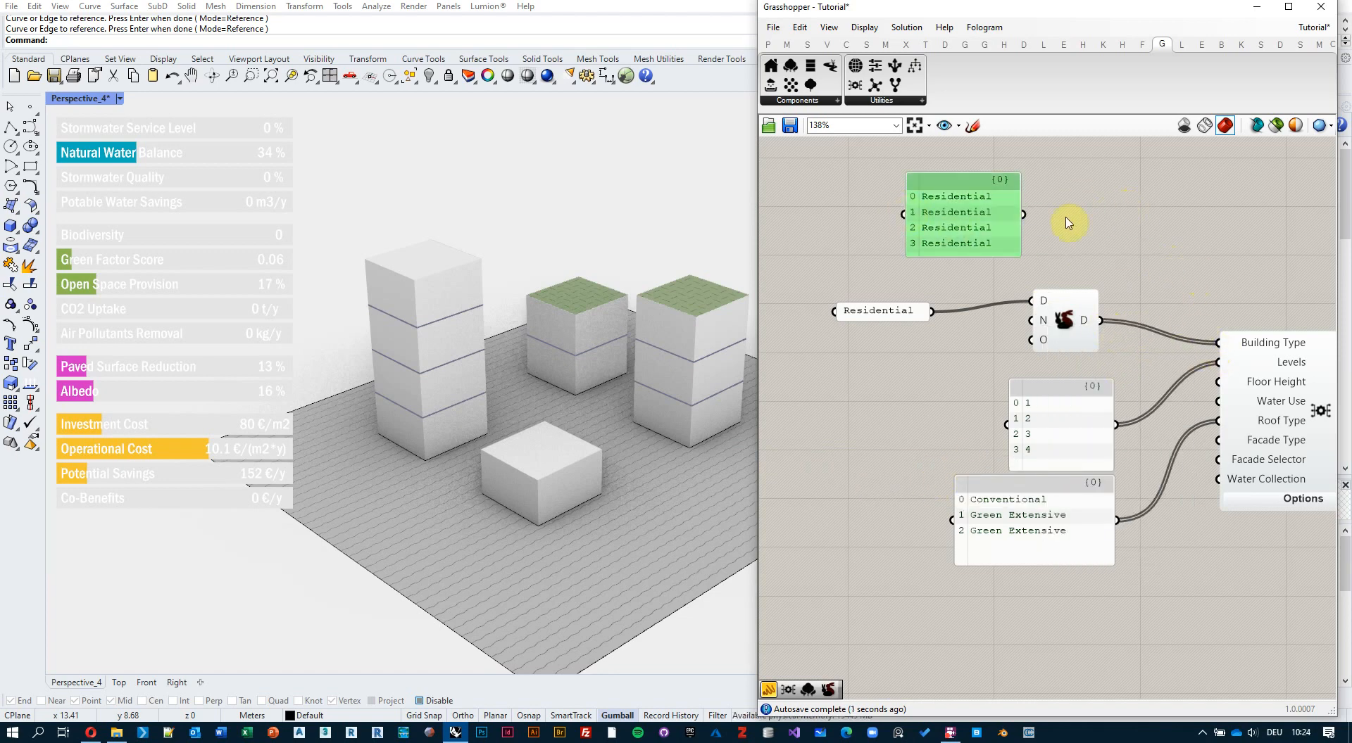
{"action": "left_click_drag", "start_coordinate": [985, 224], "coordinate": [1150, 230]}
{"action": "left_click_drag", "start_coordinate": [1100, 321], "coordinate": [1070, 220]}
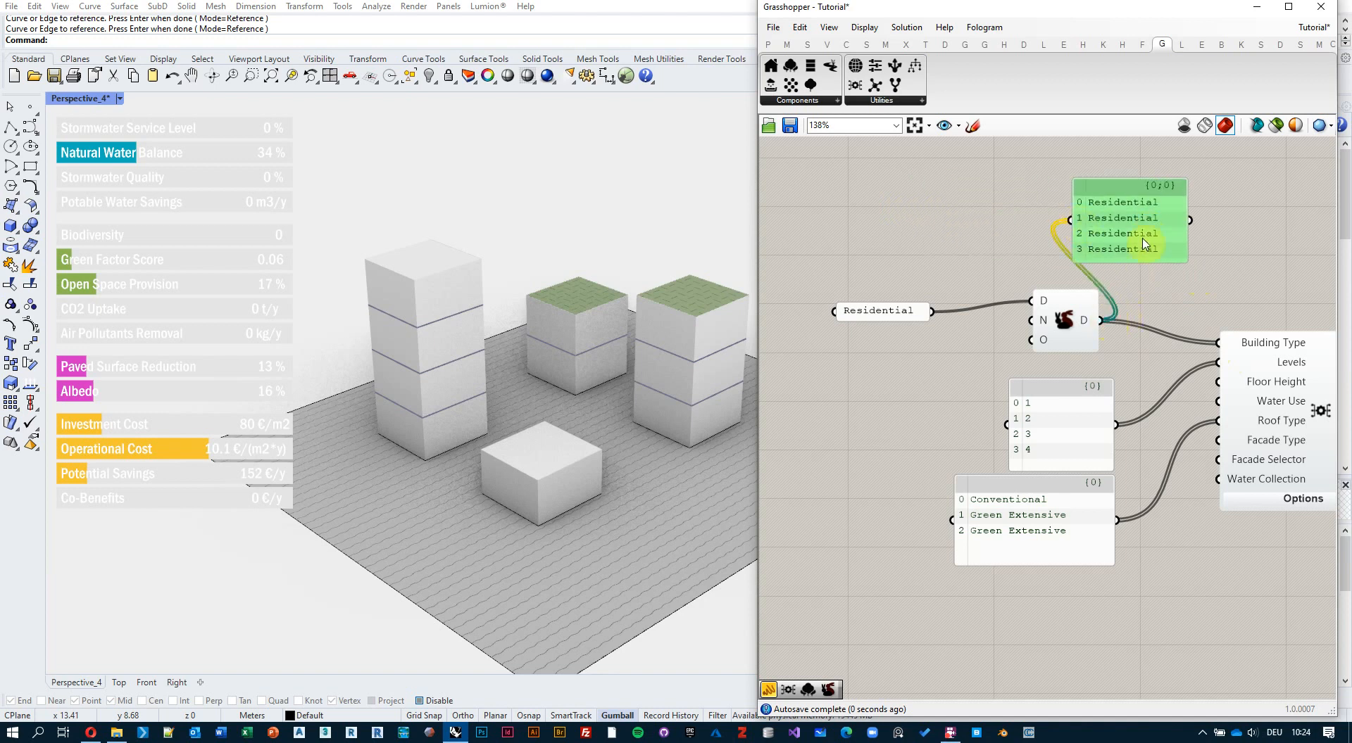
{"action": "right_click_drag", "start_coordinate": [1209, 246], "coordinate": [1131, 238]}
{"action": "left_click_drag", "start_coordinate": [1105, 251], "coordinate": [1184, 281]}
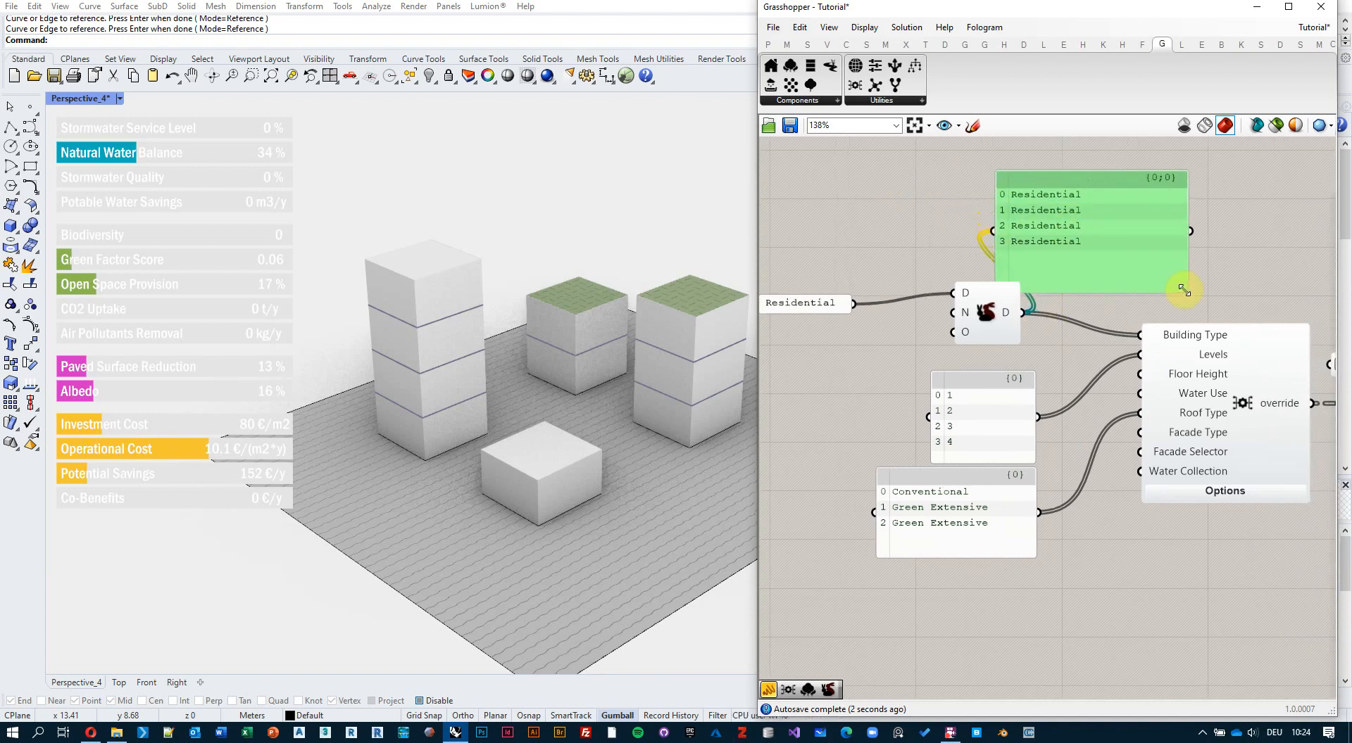
{"action": "right_click", "coordinate": [938, 265]}
{"action": "left_click", "coordinate": [929, 259]}
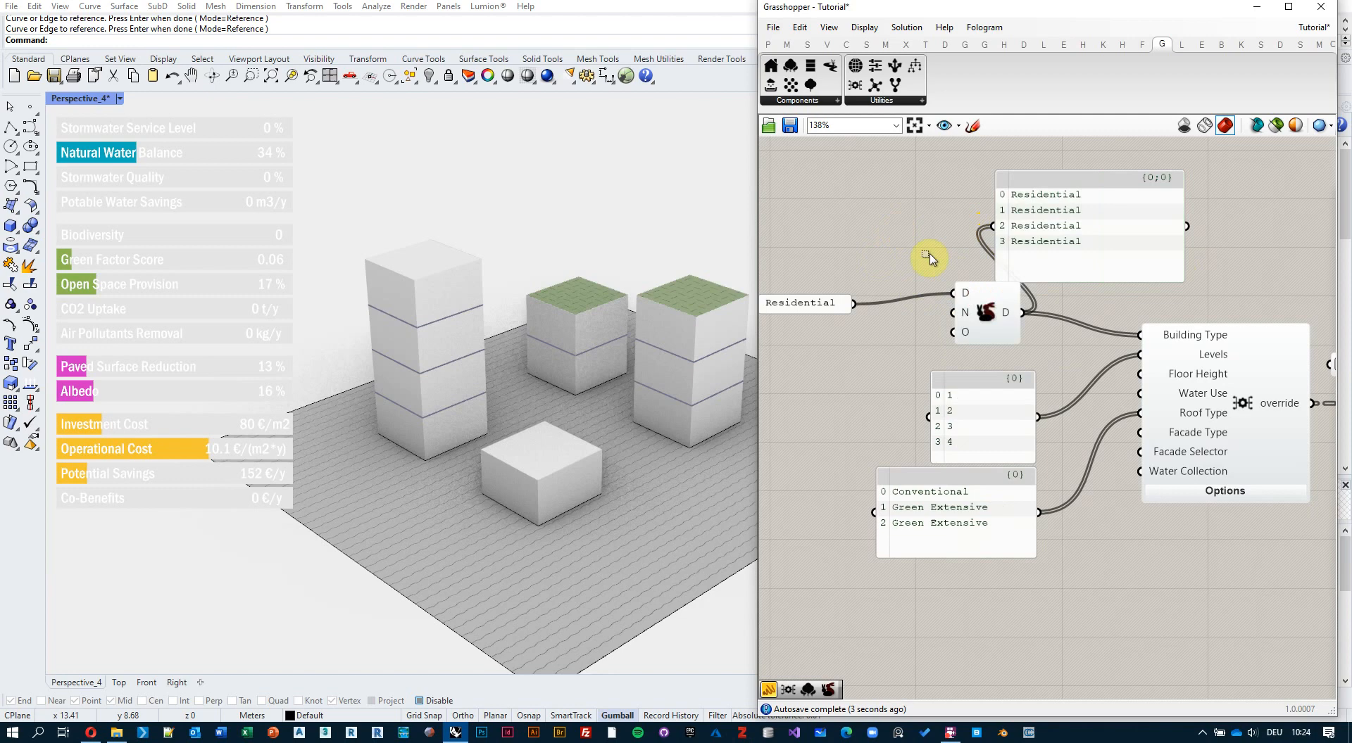
Set the number of duplicates to 8 and read through the list in the connected panel
{"action": "right_click", "coordinate": [962, 312]}
{"action": "mouse_move", "coordinate": [1042, 451]}
{"action": "key", "text": "BackSpace"}
{"action": "type", "text": "8"}
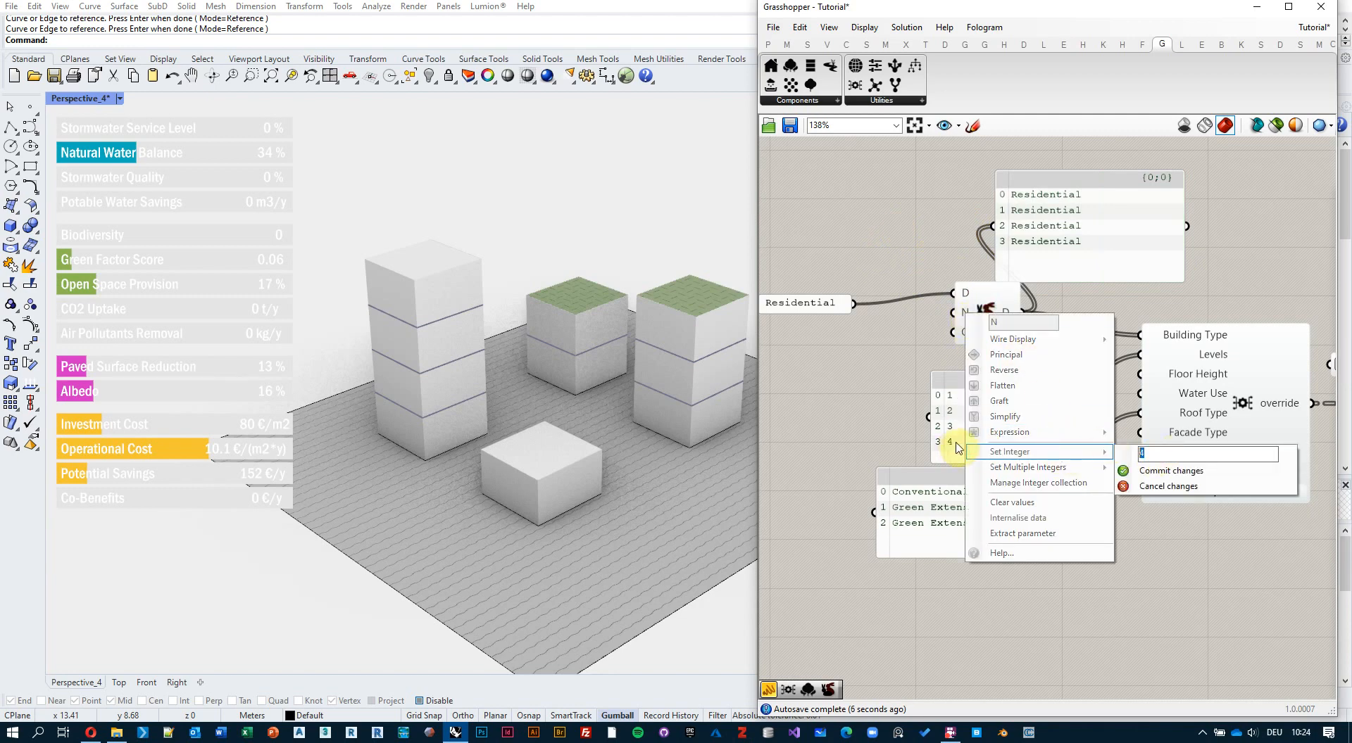
{"action": "left_click", "coordinate": [1166, 472]}
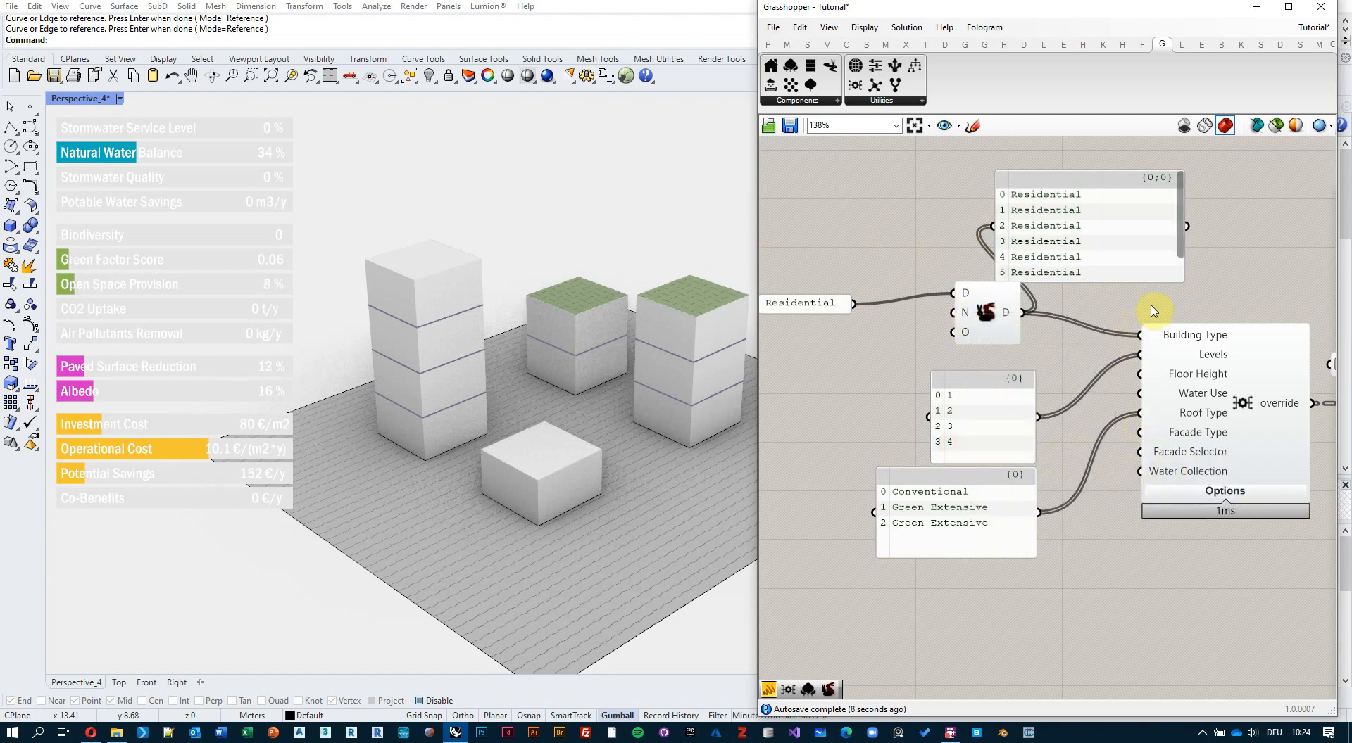
{"action": "scroll", "coordinate": [1181, 258], "scroll_direction": "down", "scroll_amount": 1}
{"action": "mouse_move", "coordinate": [1179, 264]}
{"action": "left_mouse_down"}
{"action": "mouse_move", "coordinate": [1179, 192]}
{"action": "mouse_move", "coordinate": [1186, 277]}
{"action": "left_mouse_up"}
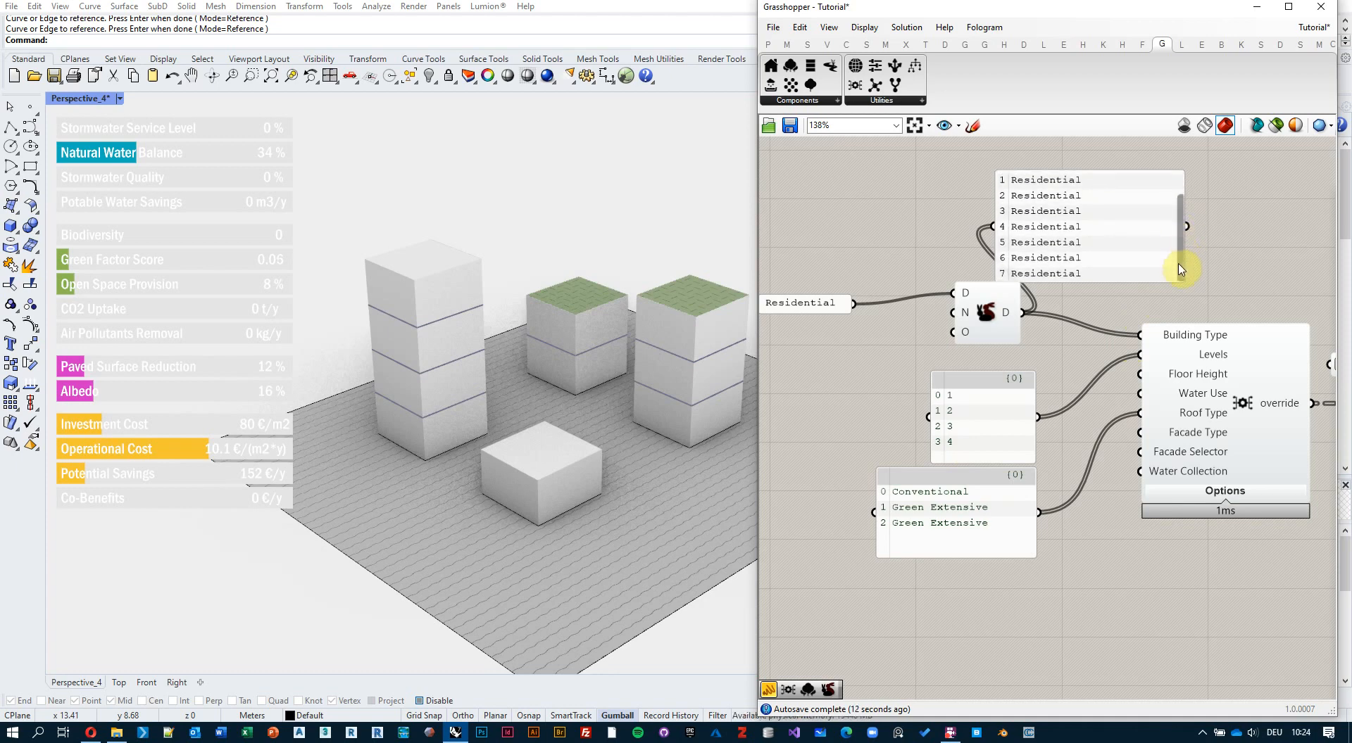
Set the number of duplicates to 4 and delete the panel that displays the duplicated entries
{"action": "right_click", "coordinate": [966, 314]}
{"action": "mouse_move", "coordinate": [1042, 448]}
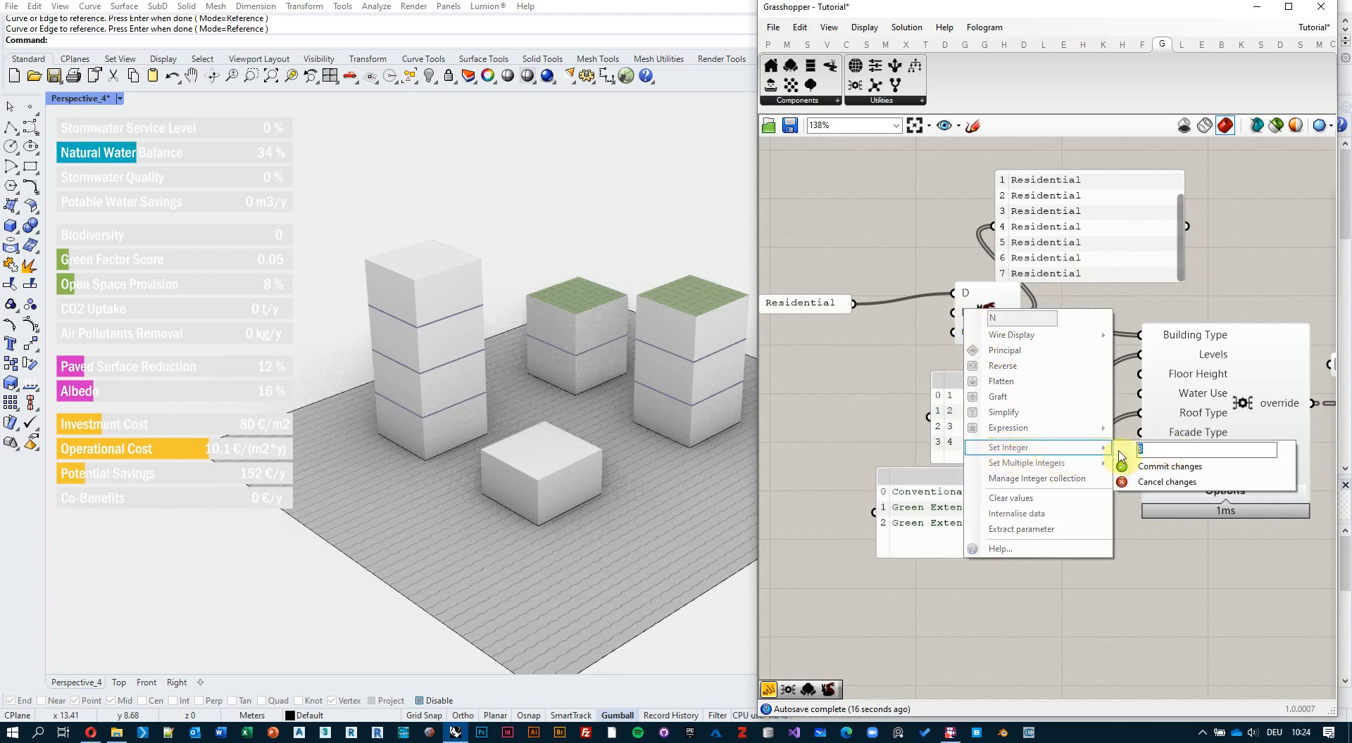
{"action": "type", "text": "4"}
{"action": "left_click", "coordinate": [1161, 466]}
{"action": "left_click", "coordinate": [1137, 236]}
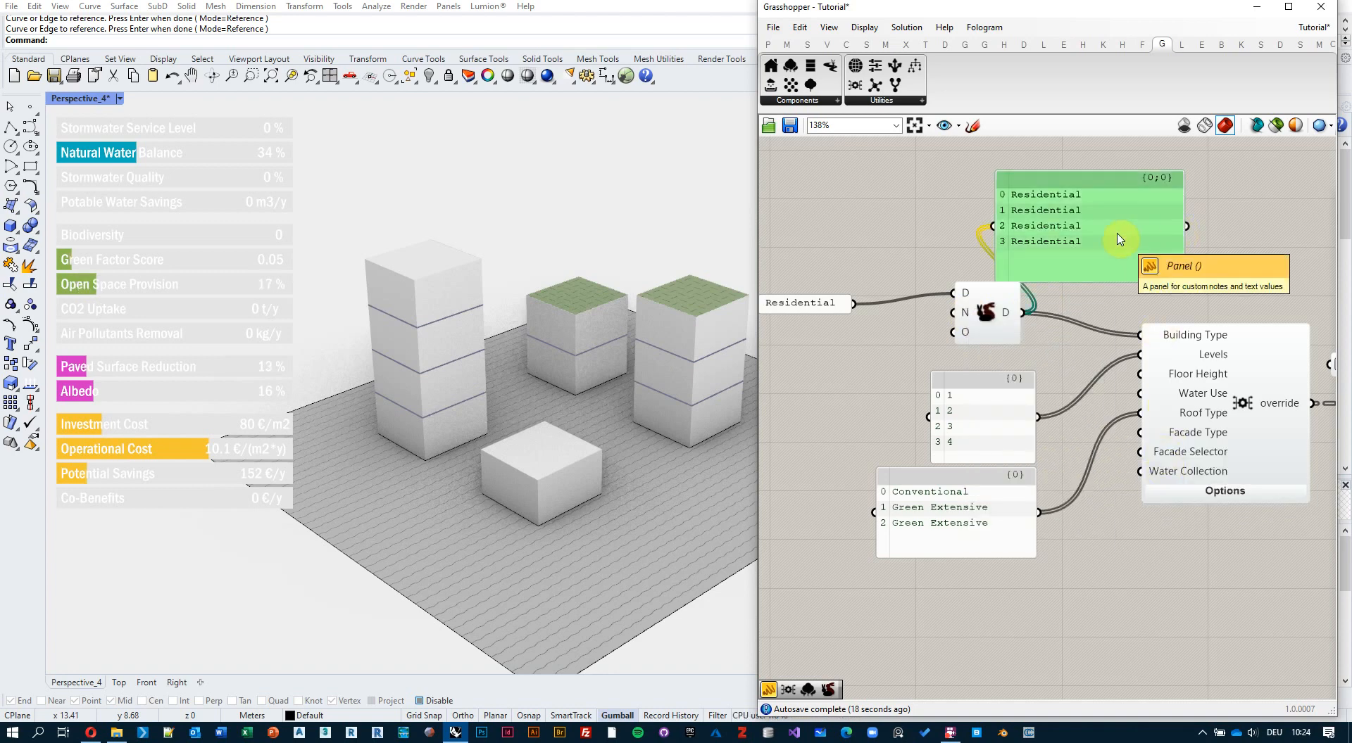
Add a template generator component with its Generate button on the empty canvas above the existing definition
{"action": "scroll", "coordinate": [1049, 264], "scroll_direction": "down", "scroll_amount": 4}
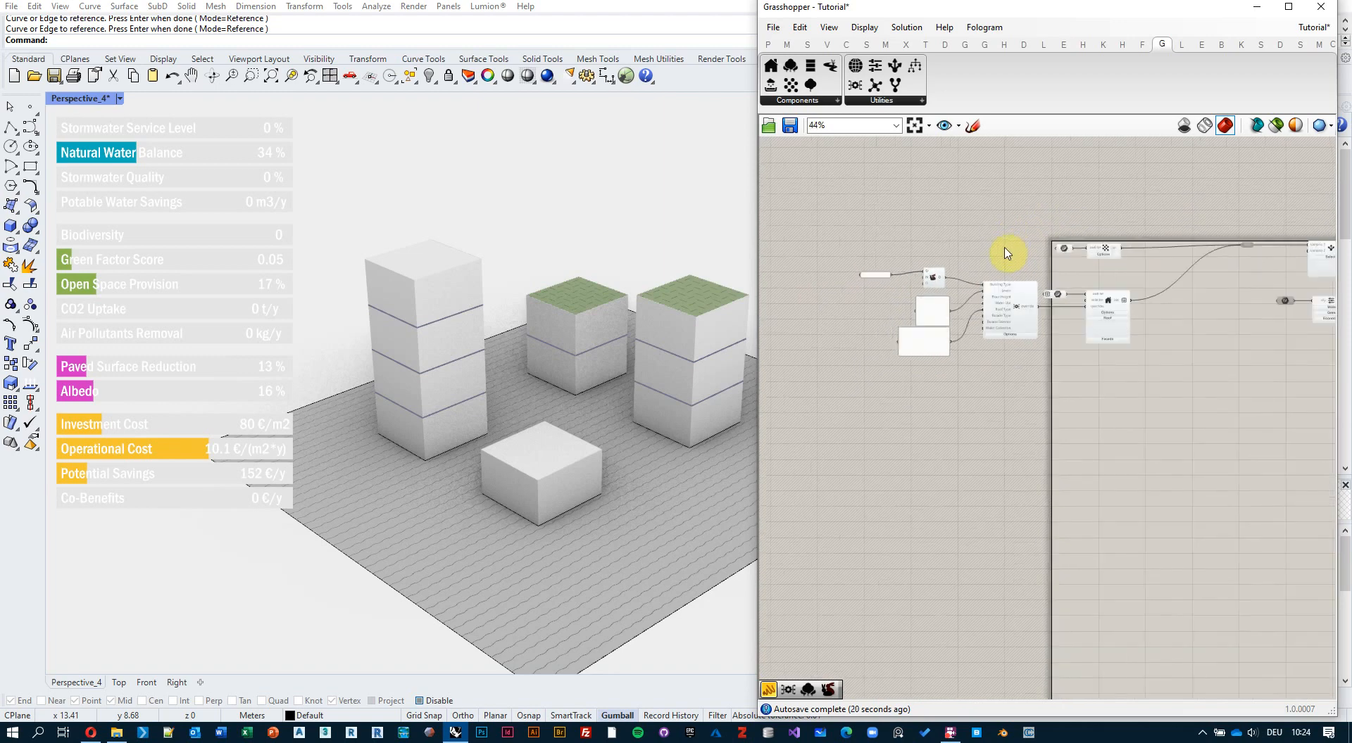
{"action": "scroll", "coordinate": [939, 290], "scroll_direction": "up", "scroll_amount": 1}
{"action": "right_click_drag", "start_coordinate": [1180, 307], "coordinate": [1061, 314]}
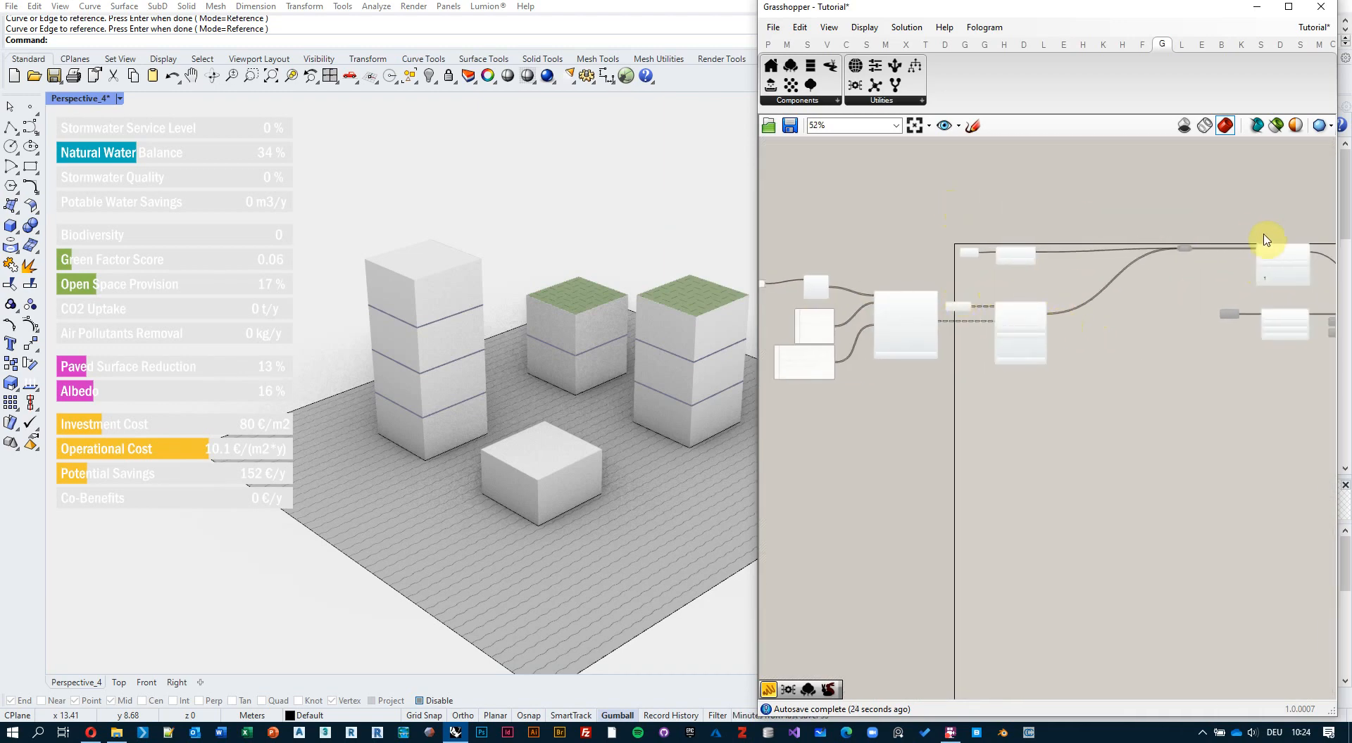
{"action": "scroll", "coordinate": [948, 265], "scroll_direction": "up", "scroll_amount": 4}
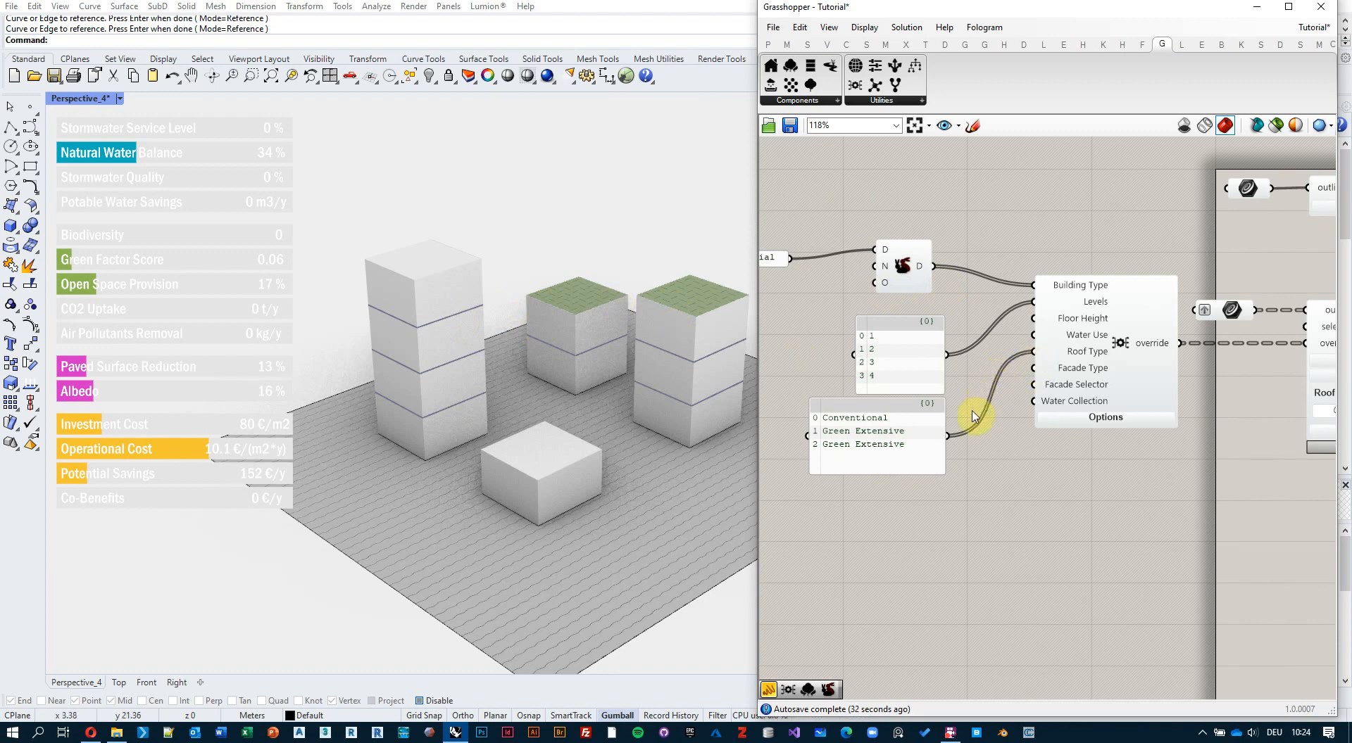
{"action": "scroll", "coordinate": [975, 414], "scroll_direction": "down", "scroll_amount": 5}
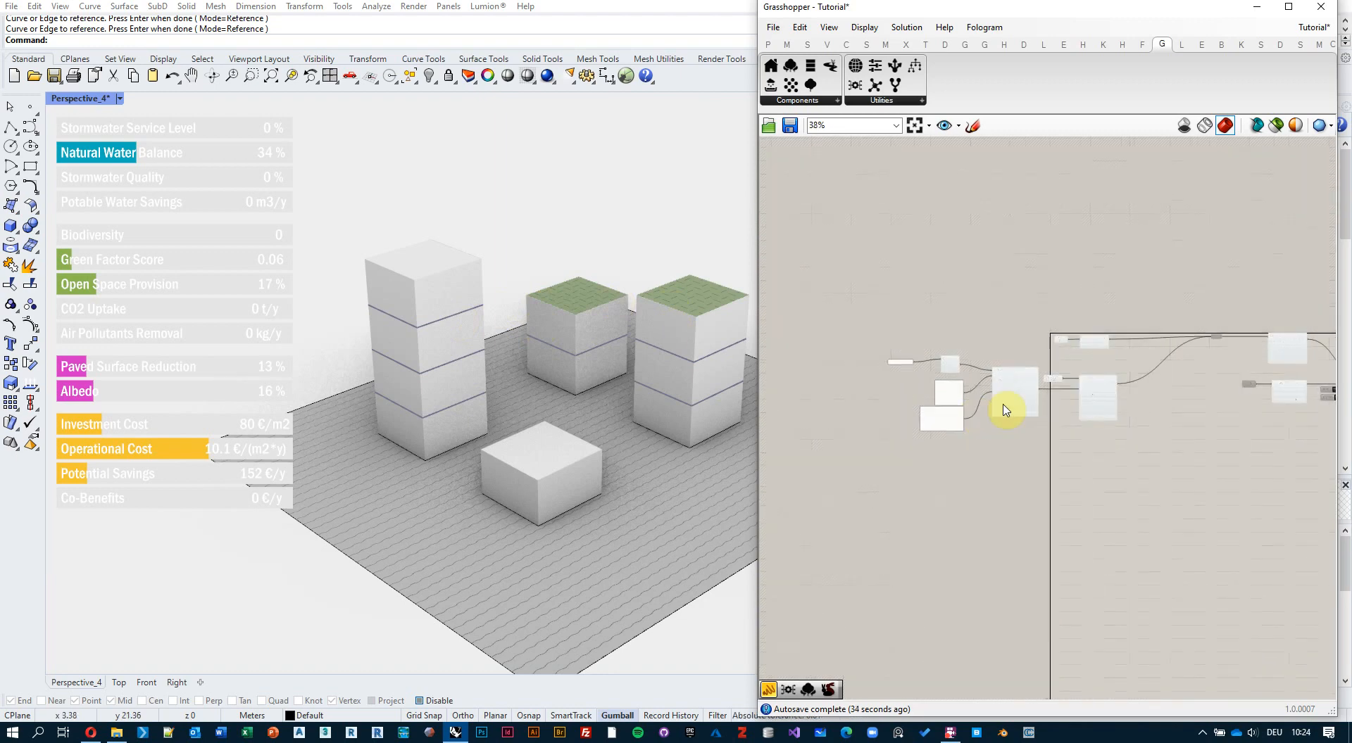
{"action": "right_click_drag", "start_coordinate": [1005, 404], "coordinate": [1099, 532]}
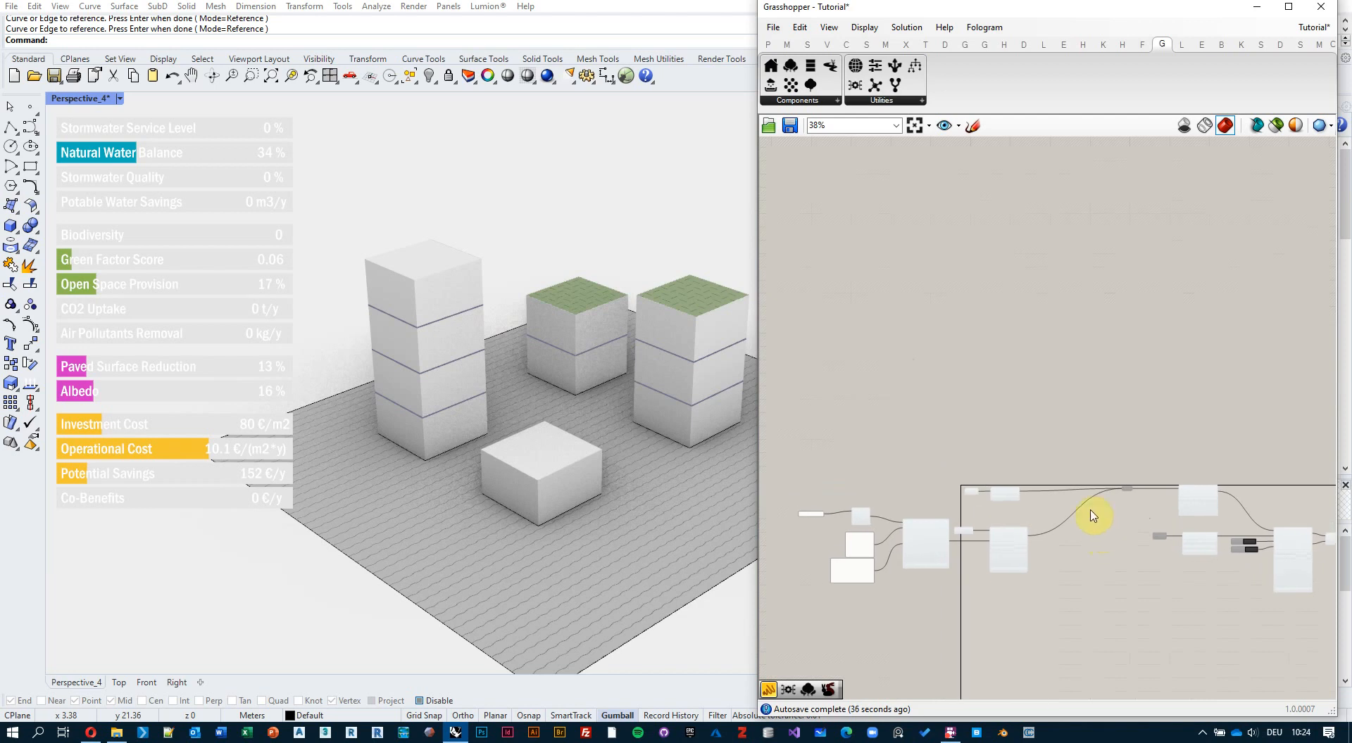
{"action": "left_click_drag", "start_coordinate": [918, 67], "coordinate": [1135, 386]}
{"action": "scroll", "coordinate": [1127, 385], "scroll_direction": "up", "scroll_amount": 5}
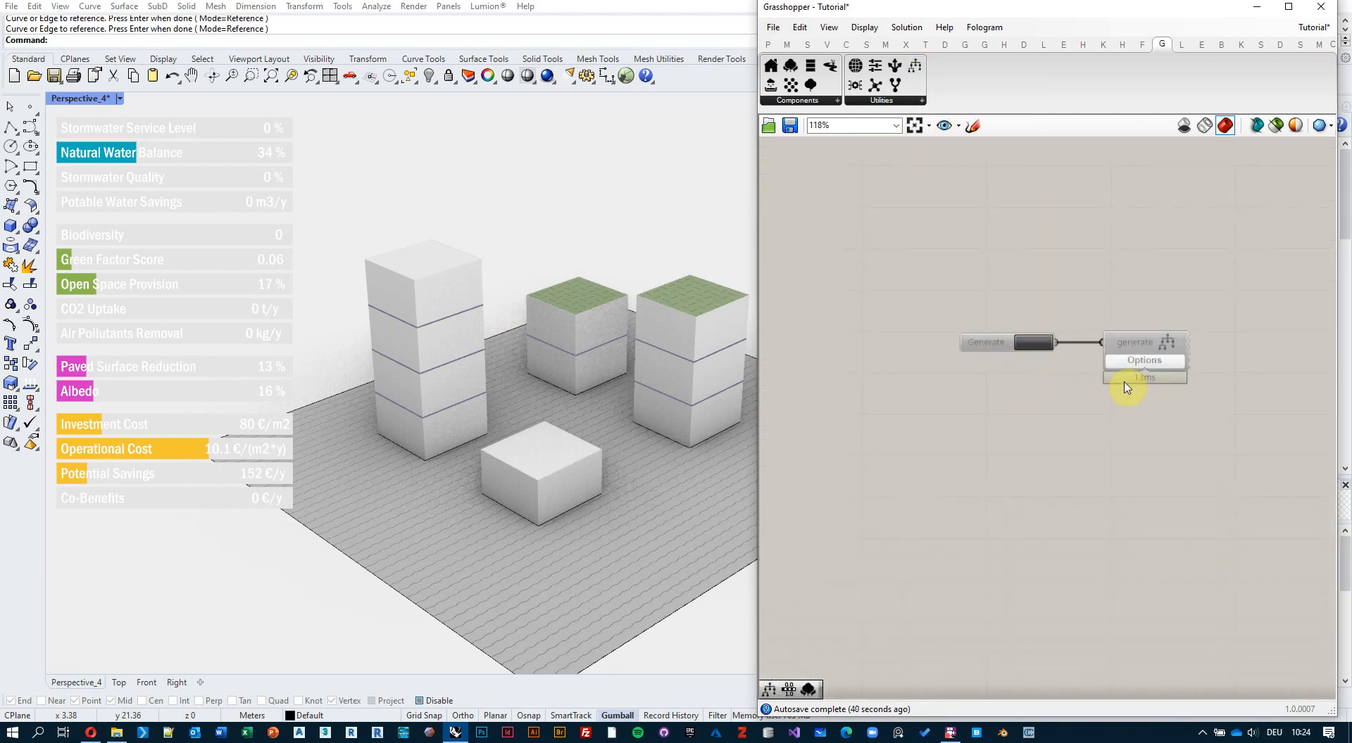
Select the Automation template in the template generator's options and generate it
{"action": "left_click", "coordinate": [1162, 361]}
{"action": "left_click", "coordinate": [1173, 399]}
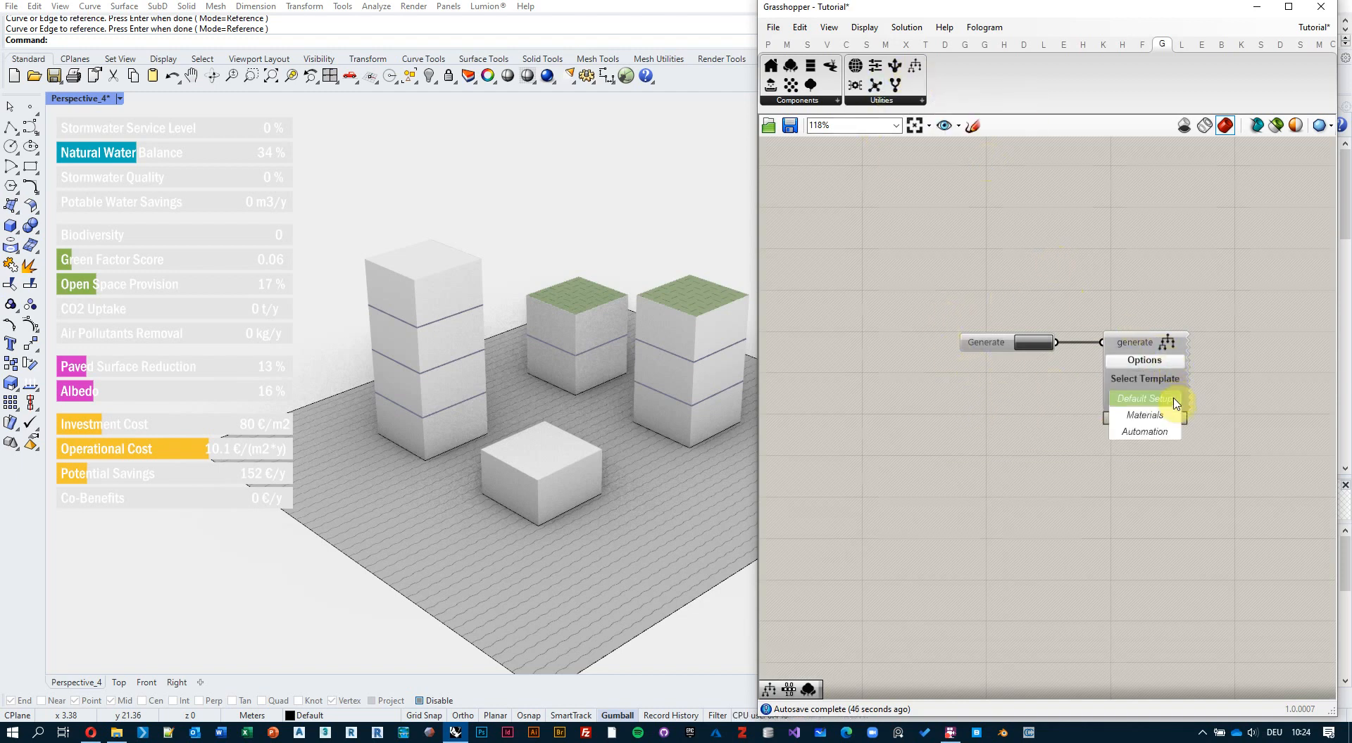
{"action": "left_click", "coordinate": [1161, 437]}
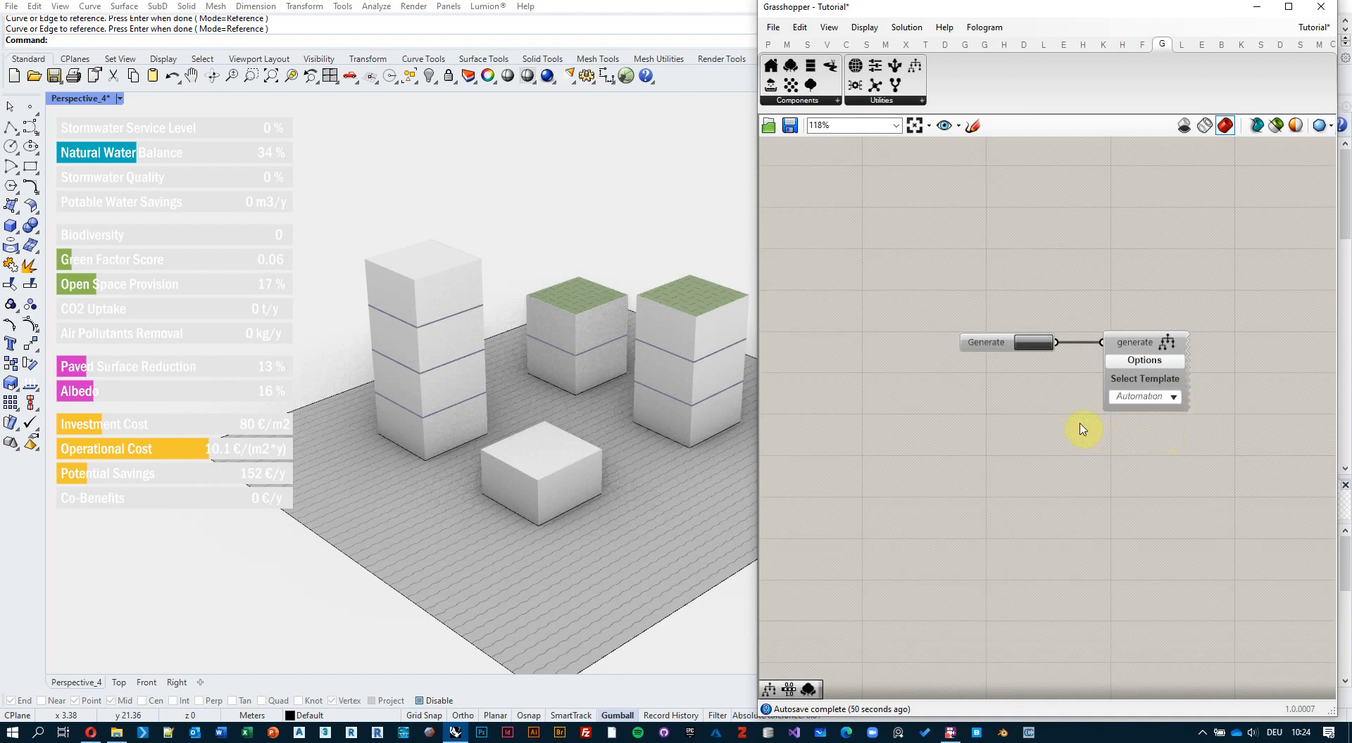
{"action": "left_click", "coordinate": [1038, 347]}
{"action": "scroll", "coordinate": [1063, 289], "scroll_direction": "down", "scroll_amount": 5}
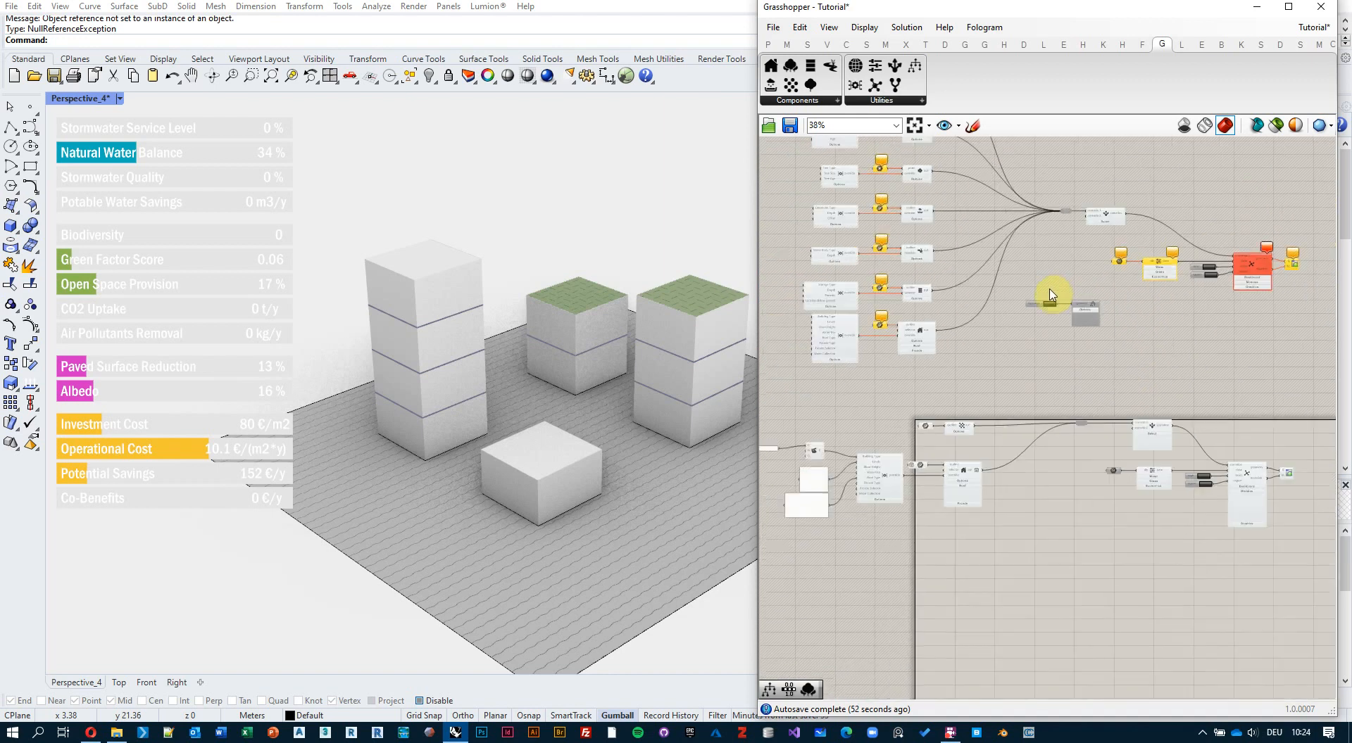
Examine the generated automation template and the override wires from each automation component to its scenario component
{"action": "right_click_drag", "start_coordinate": [967, 282], "coordinate": [1031, 385]}
{"action": "scroll", "coordinate": [1056, 282], "scroll_direction": "up", "scroll_amount": 4}
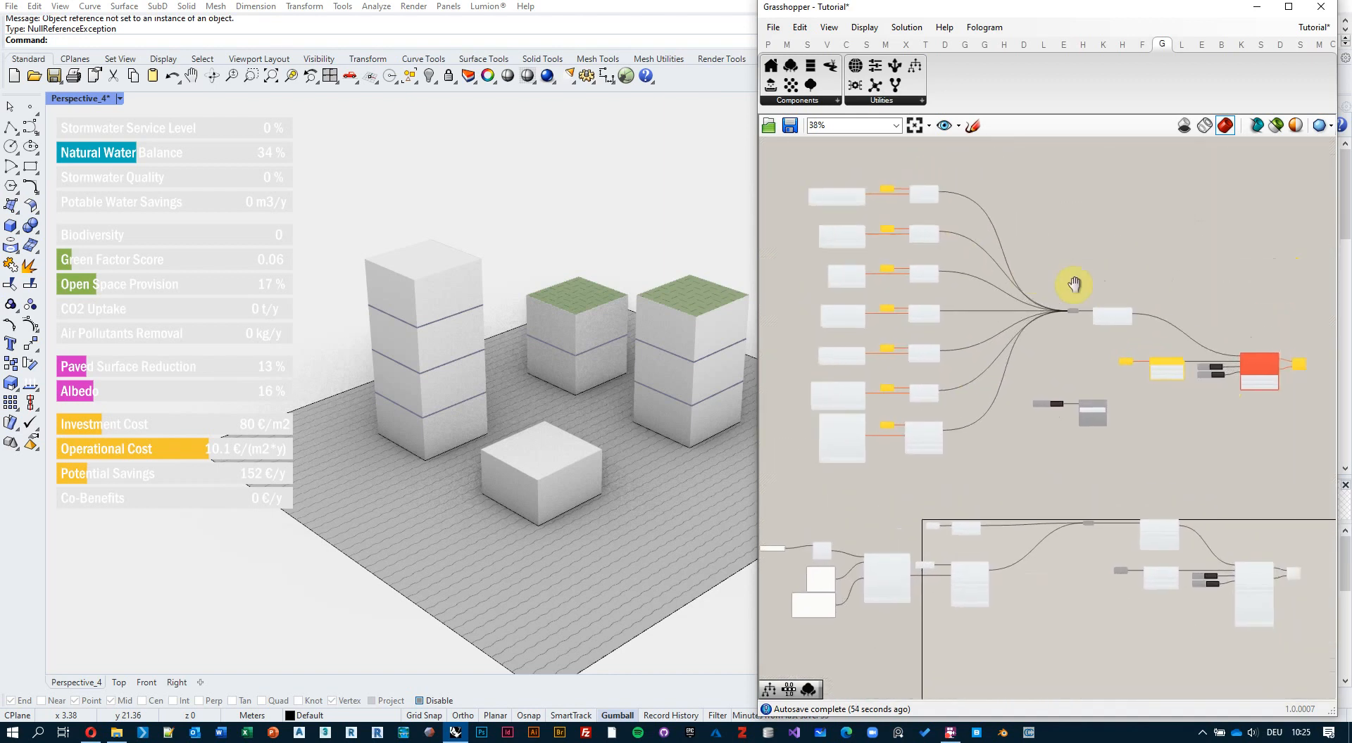
{"action": "right_click_drag", "start_coordinate": [1028, 265], "coordinate": [1129, 312]}
{"action": "scroll", "coordinate": [1024, 245], "scroll_direction": "down", "scroll_amount": 4}
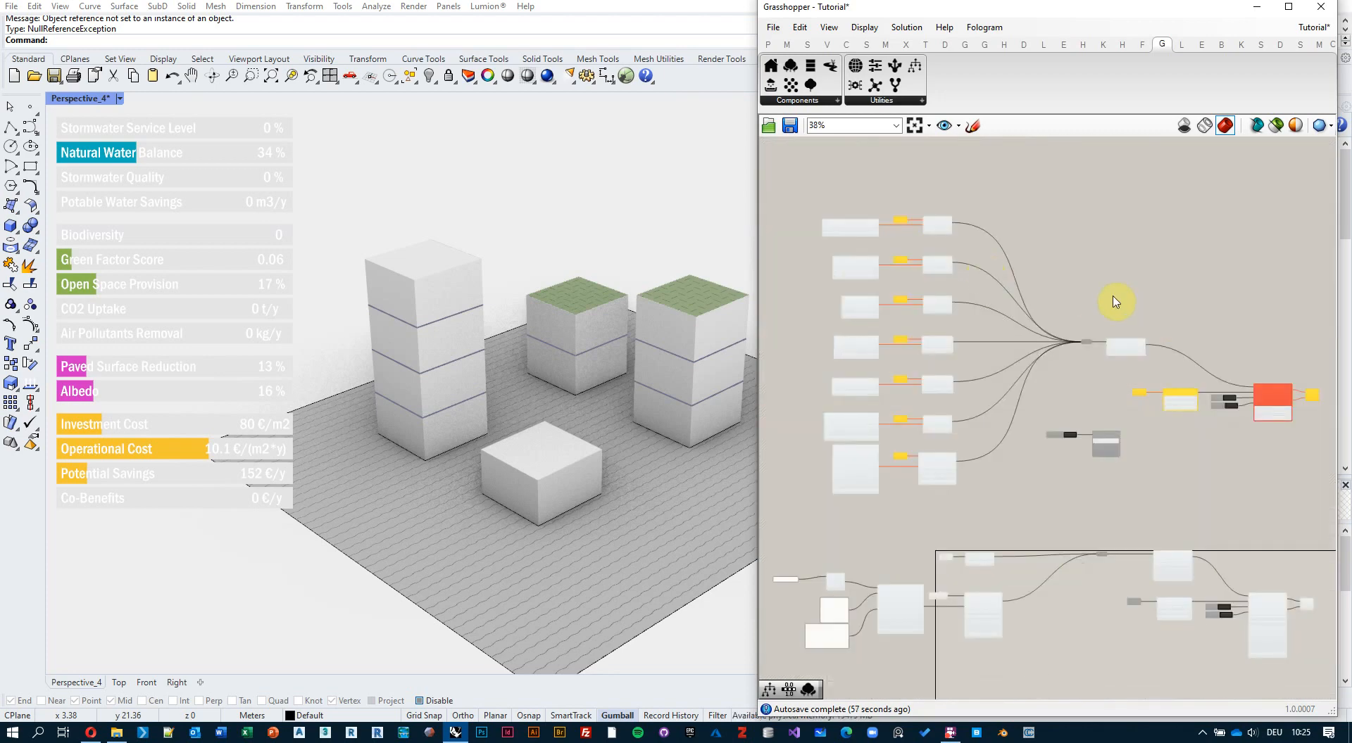
{"action": "scroll", "coordinate": [1032, 250], "scroll_direction": "up", "scroll_amount": 4}
{"action": "right_click_drag", "start_coordinate": [1261, 492], "coordinate": [1116, 443]}
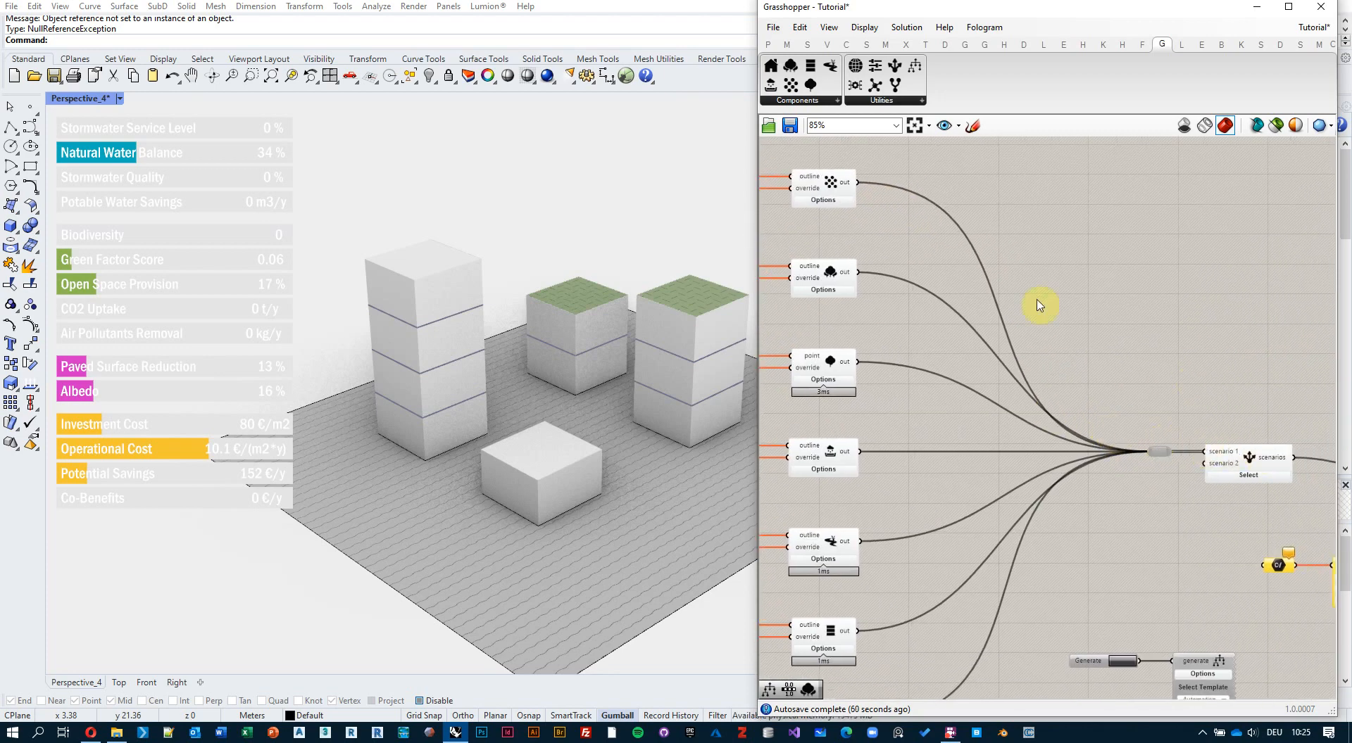
{"action": "right_click_drag", "start_coordinate": [1039, 304], "coordinate": [1265, 352]}
{"action": "scroll", "coordinate": [894, 211], "scroll_direction": "up", "scroll_amount": 2}
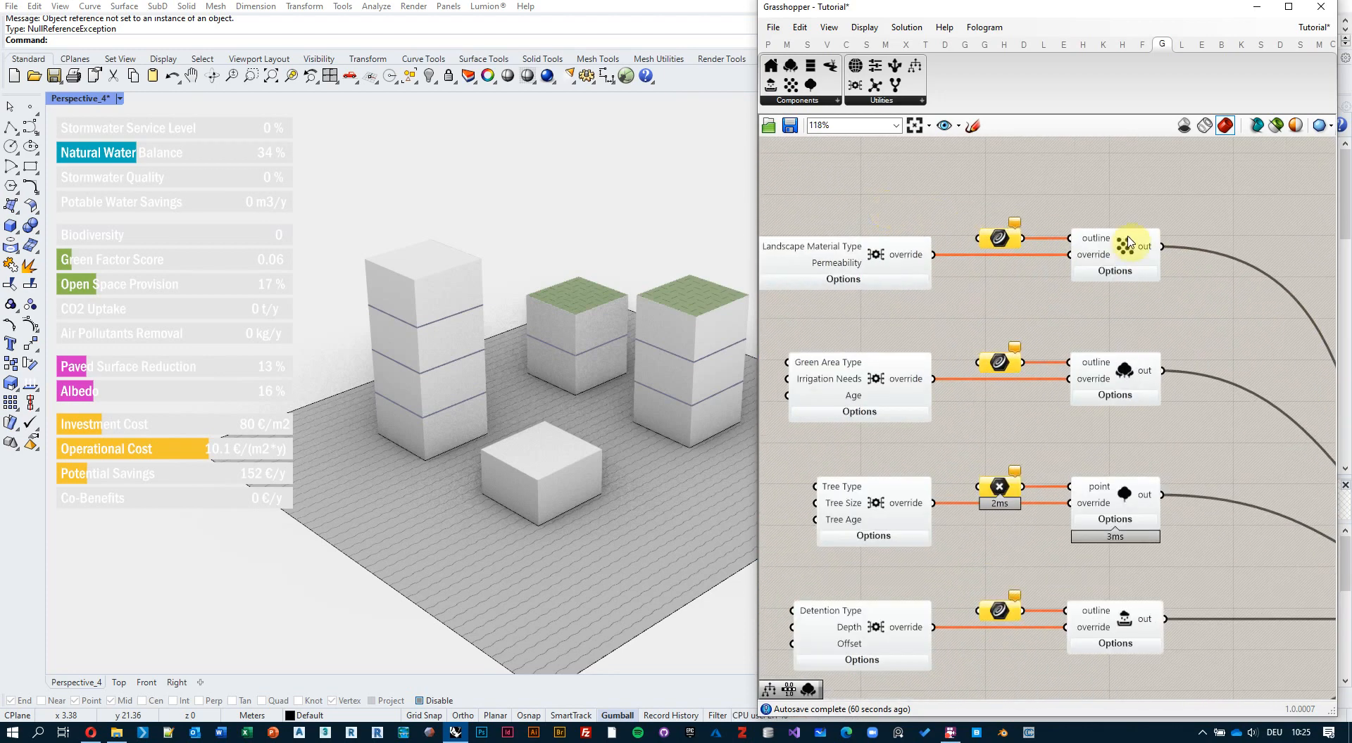
{"action": "scroll", "coordinate": [1127, 242], "scroll_direction": "down", "scroll_amount": 1}
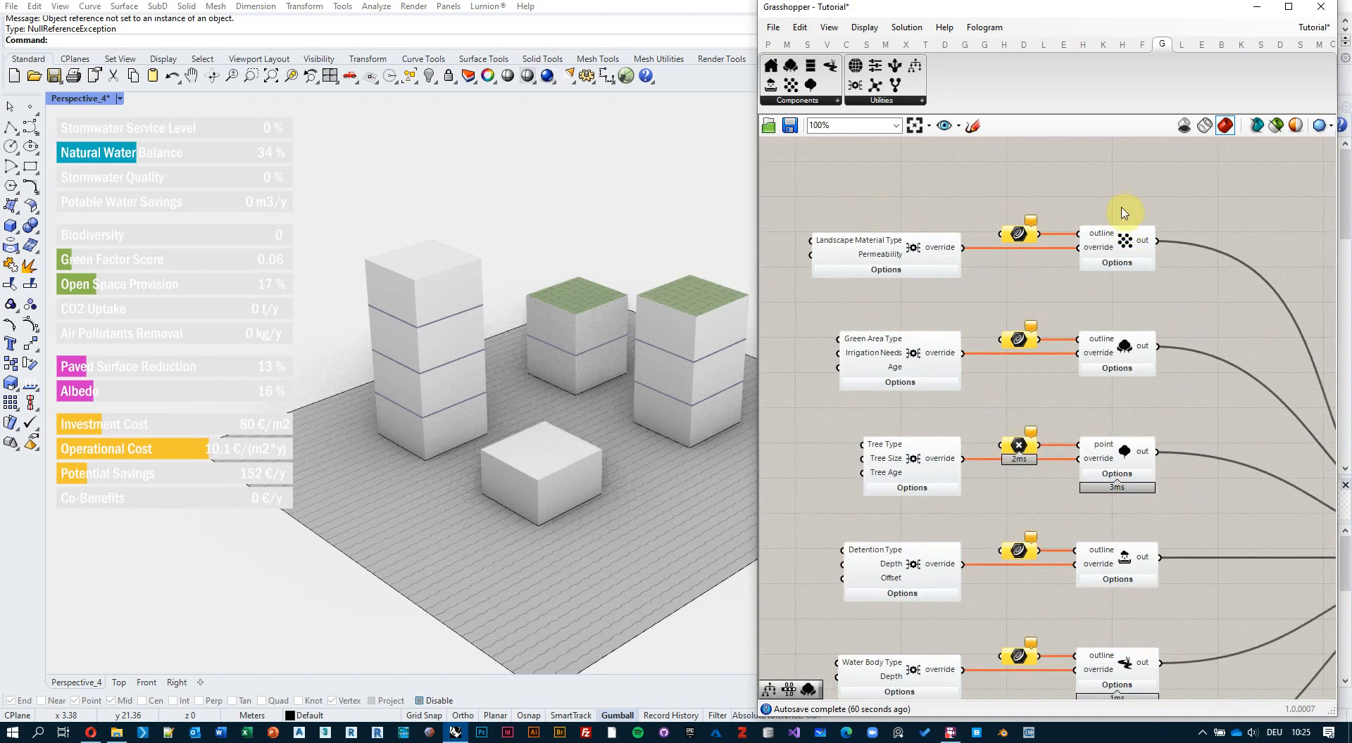
Check the Landscape Material component's developer mode option and the component type set on its automation component
{"action": "right_click", "coordinate": [1126, 243]}
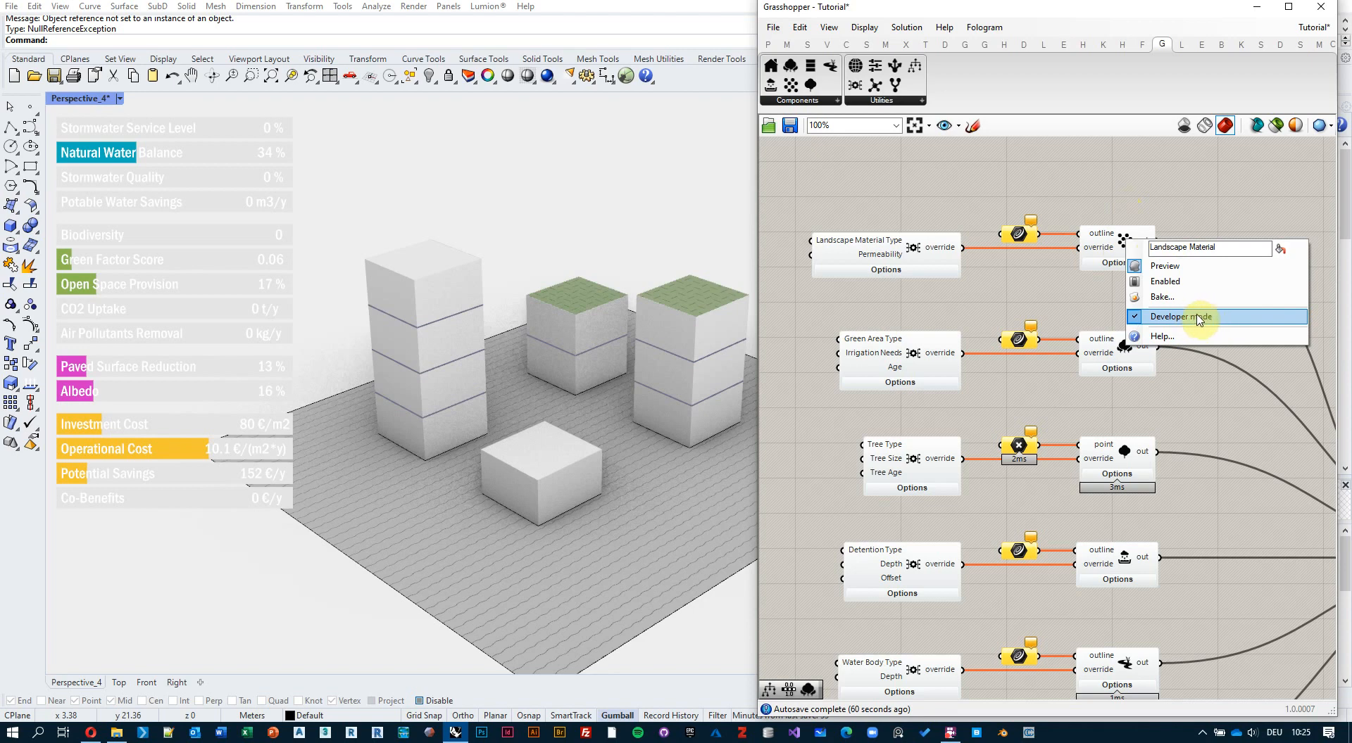
{"action": "left_click", "coordinate": [1220, 321]}
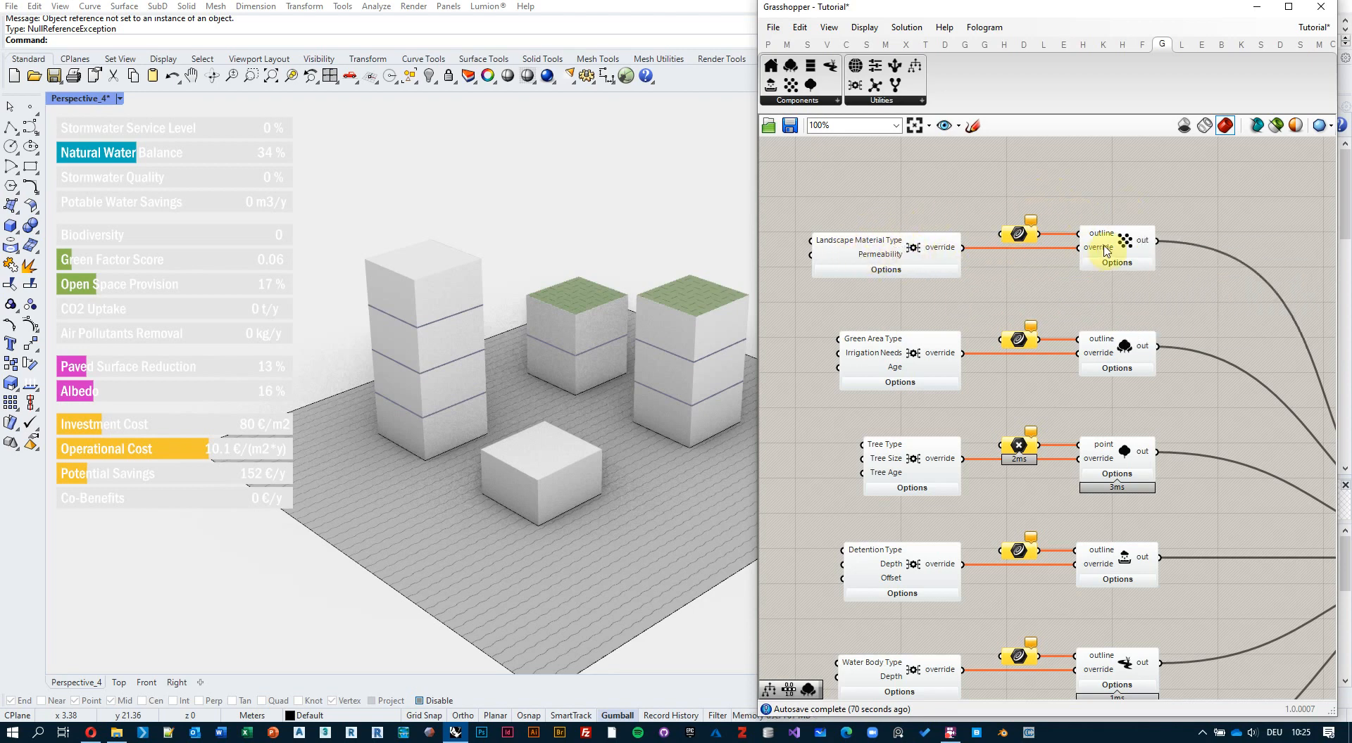
{"action": "left_click", "coordinate": [897, 270]}
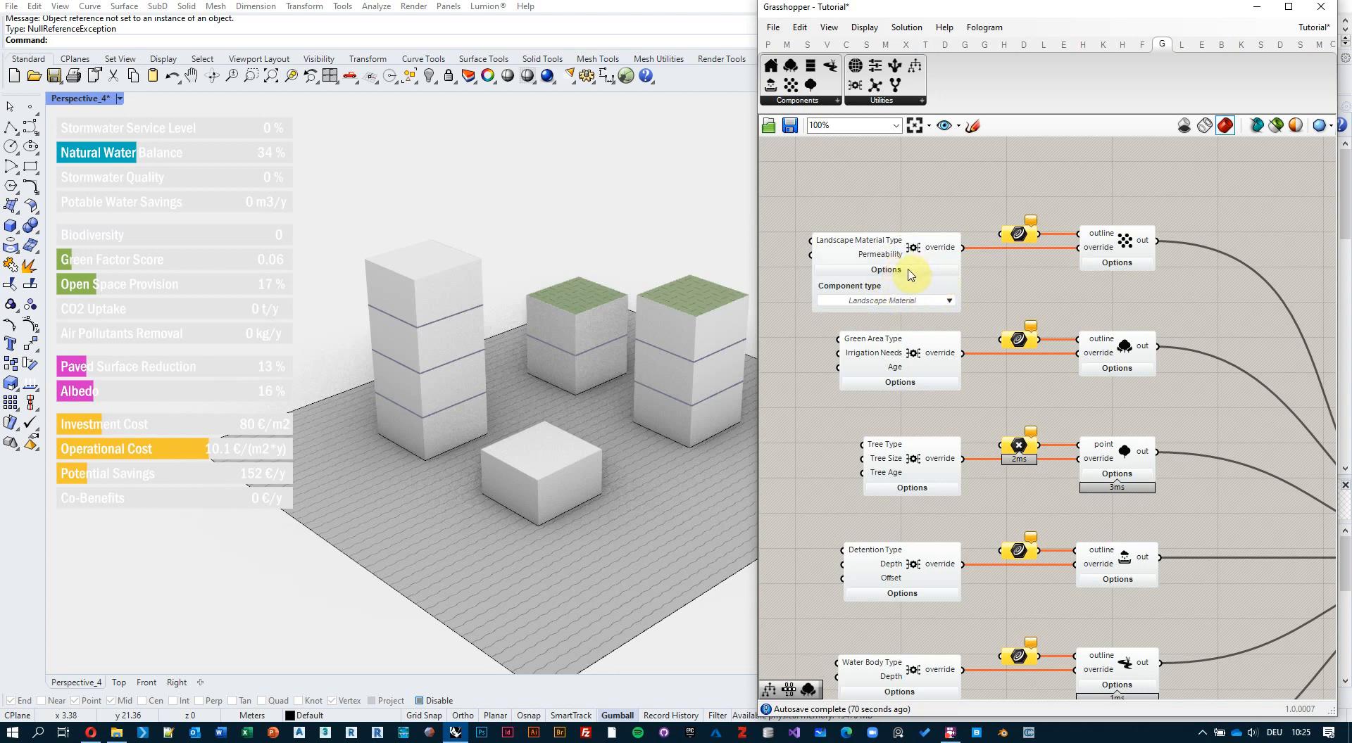
{"action": "left_click", "coordinate": [910, 273]}
{"action": "scroll", "coordinate": [954, 217], "scroll_direction": "down", "scroll_amount": 5}
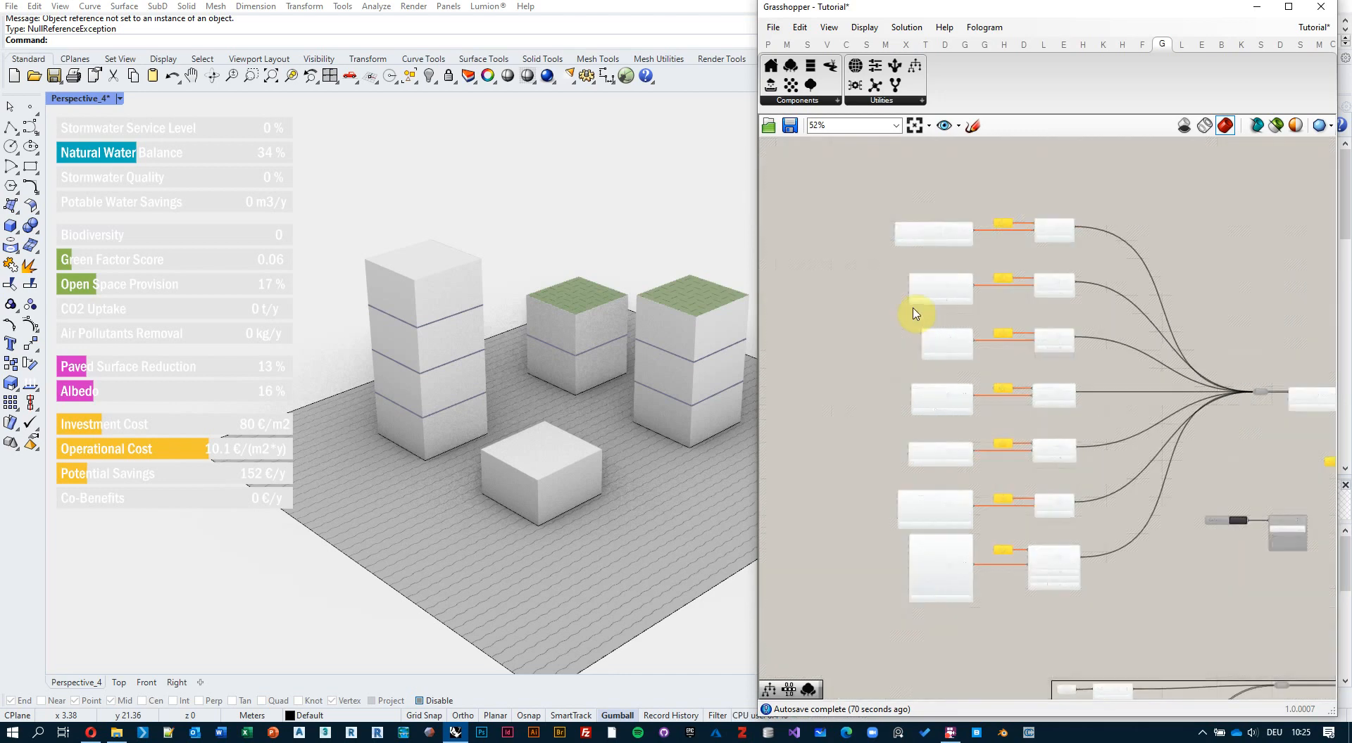
Remove the generated automation template and delete the template generator component with its Generate button
{"action": "scroll", "coordinate": [1005, 419], "scroll_direction": "down", "scroll_amount": 2}
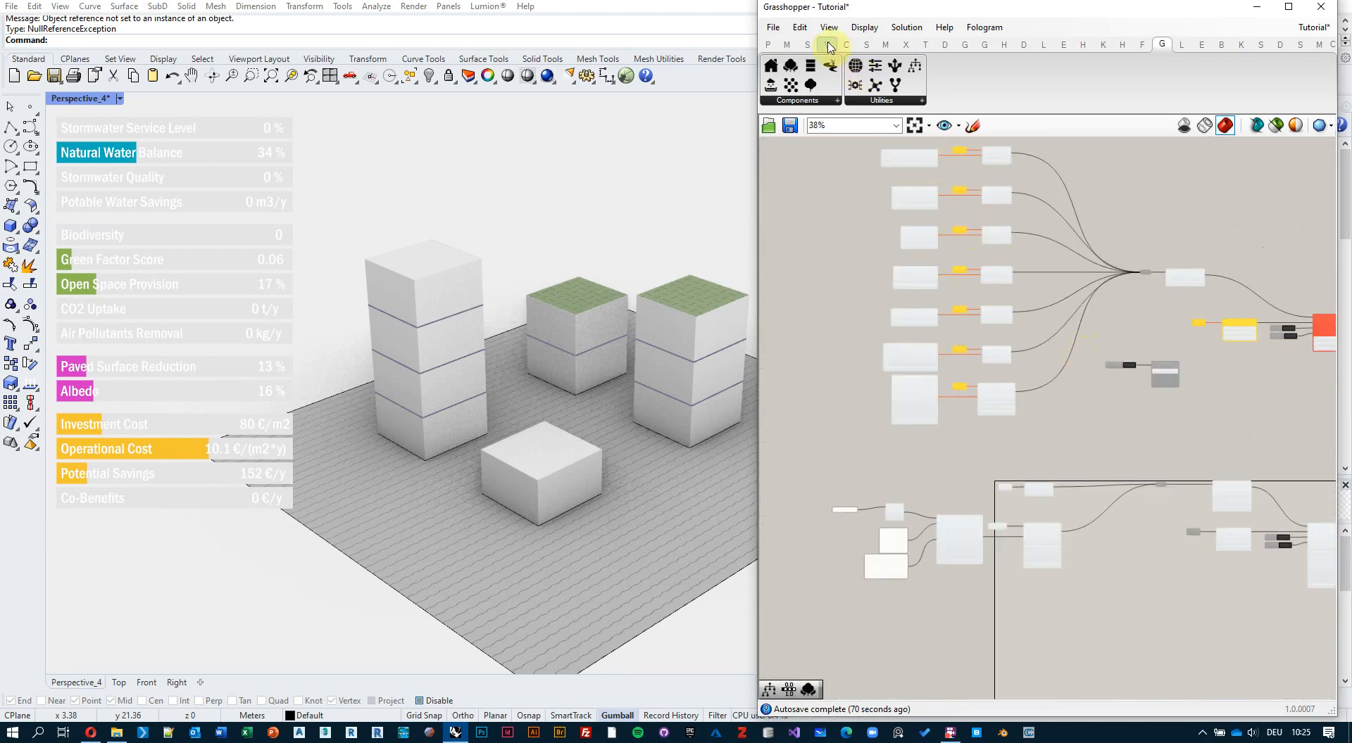
{"action": "left_click", "coordinate": [800, 27]}
{"action": "left_click", "coordinate": [803, 39]}
{"action": "left_click_drag", "start_coordinate": [1236, 409], "coordinate": [1055, 314]}
{"action": "key", "text": "Delete"}
{"action": "scroll", "coordinate": [947, 559], "scroll_direction": "up", "scroll_amount": 3}
{"action": "right_click_drag", "start_coordinate": [940, 539], "coordinate": [982, 438]}
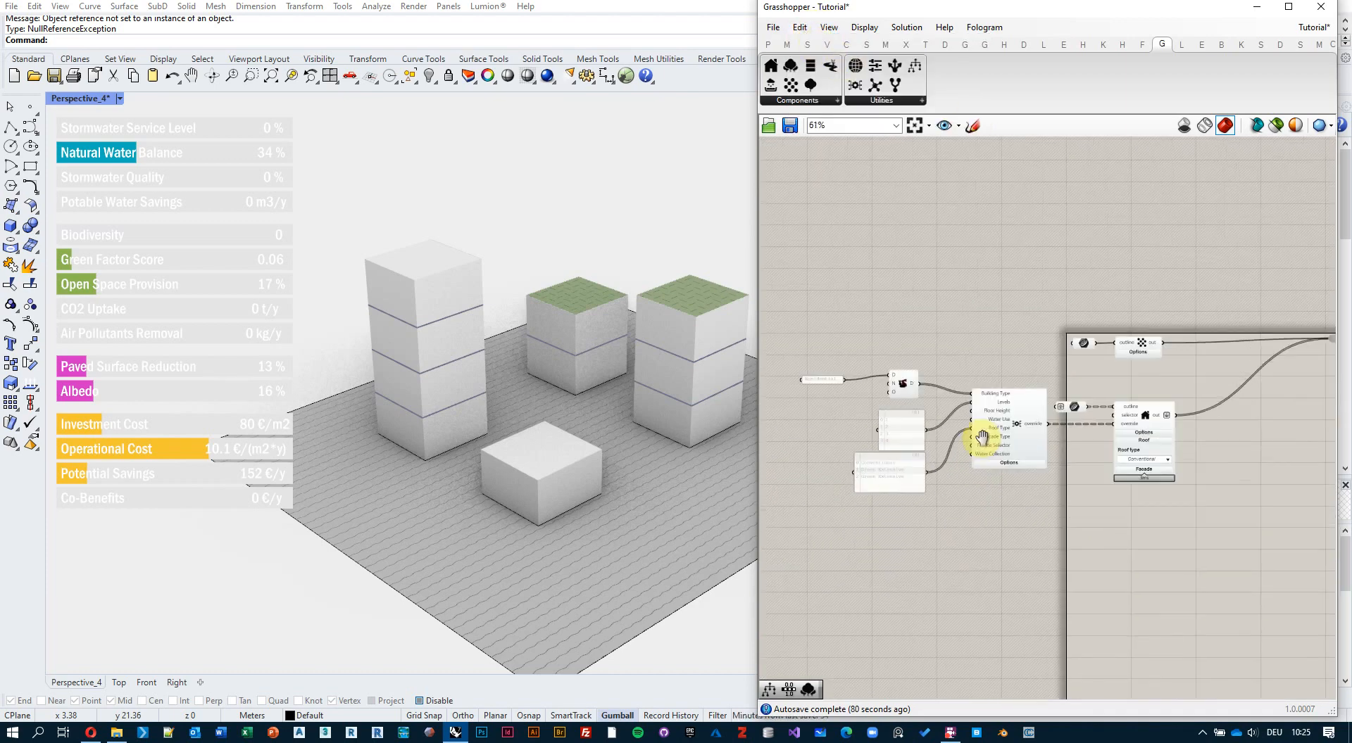
{"action": "scroll", "coordinate": [982, 438], "scroll_direction": "up", "scroll_amount": 2}
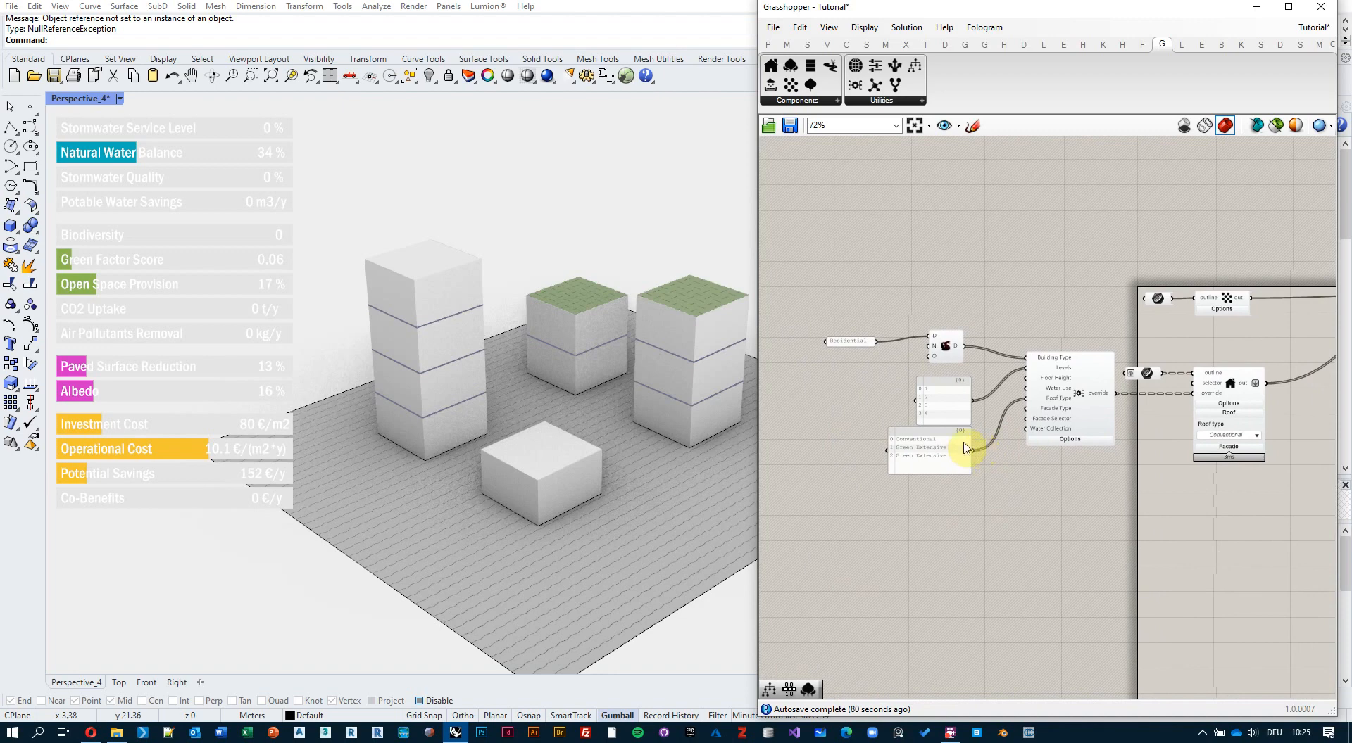
{"action": "left_click_drag", "start_coordinate": [855, 341], "coordinate": [858, 332]}
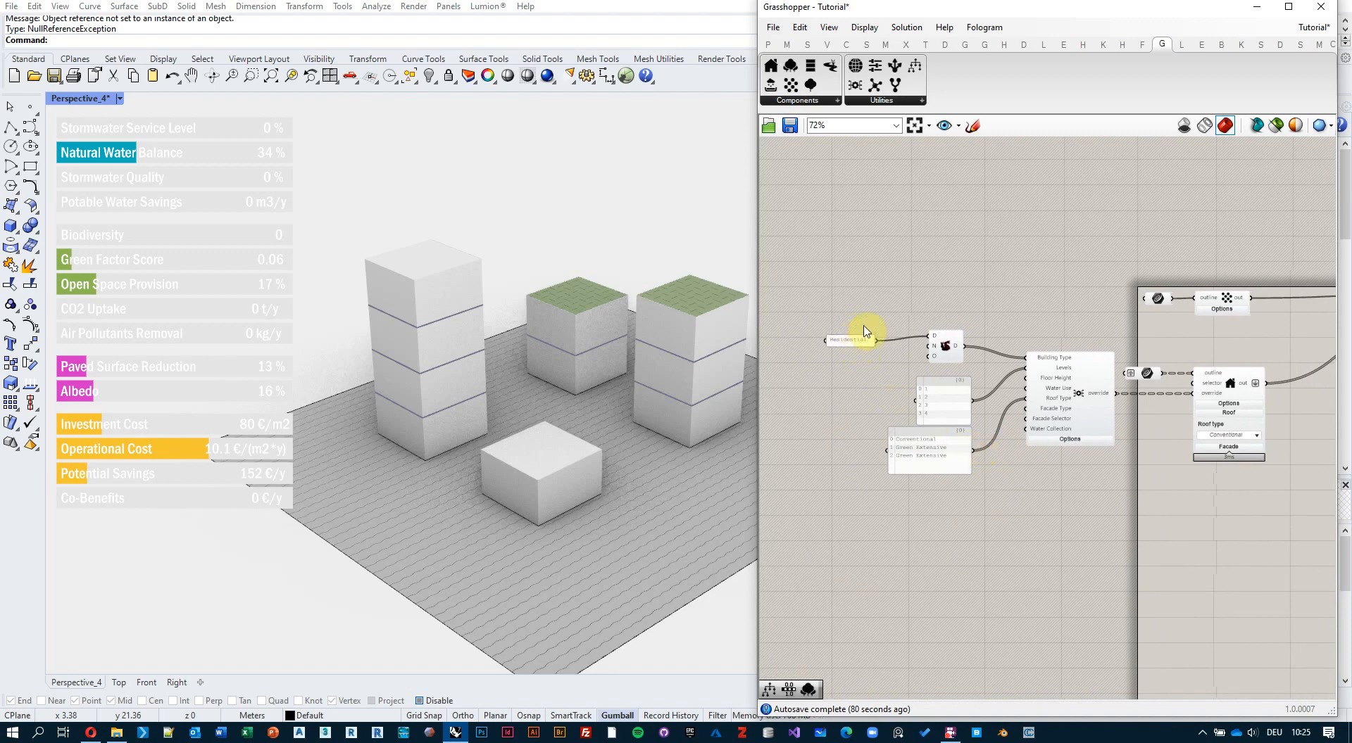